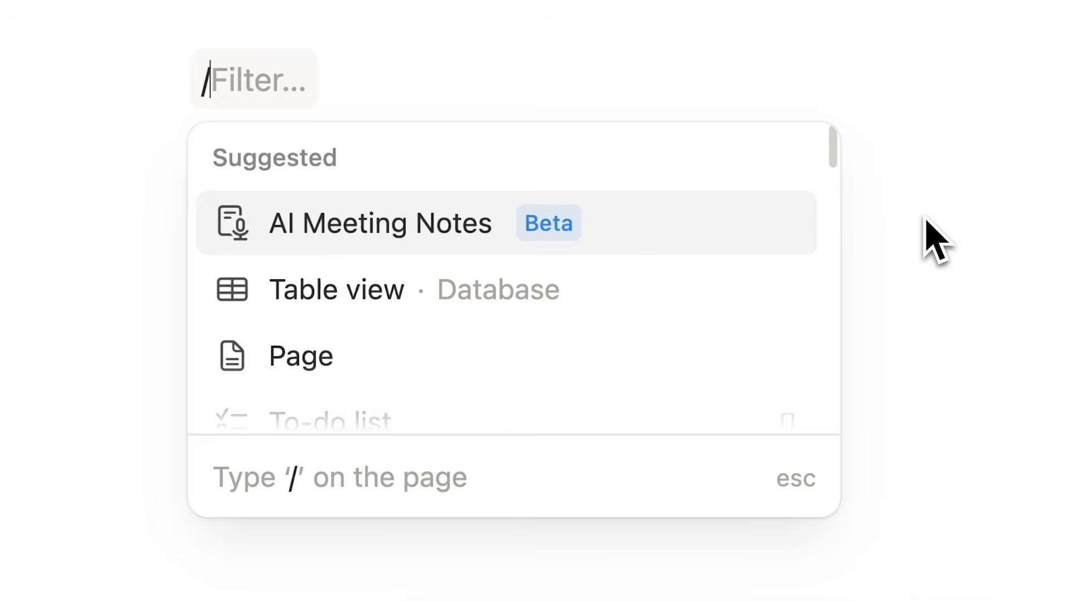
Step: Insert an inline database on the page
text(datab)
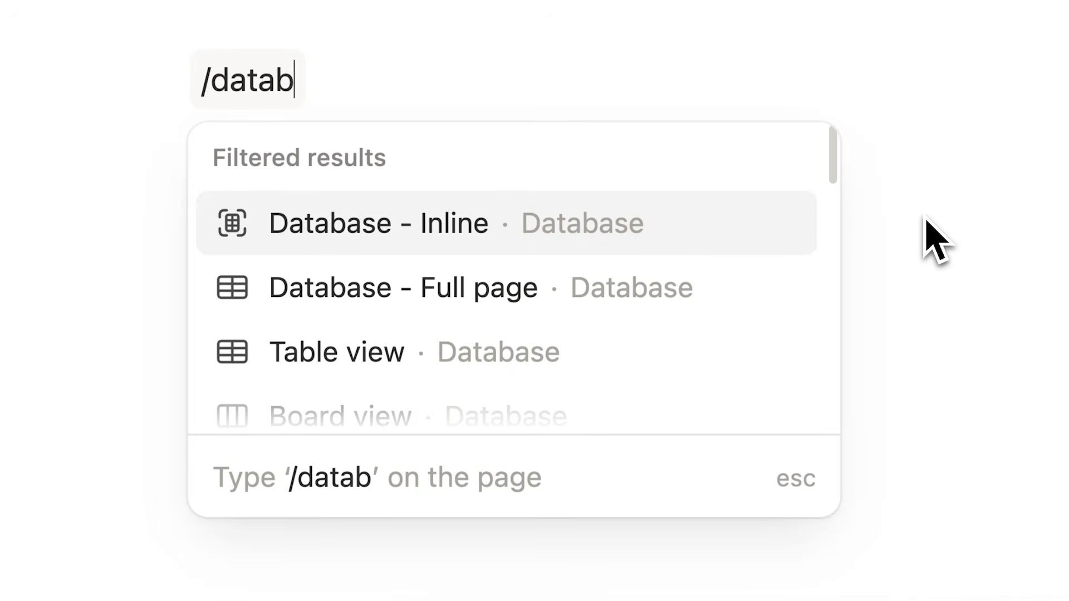
key(Return)
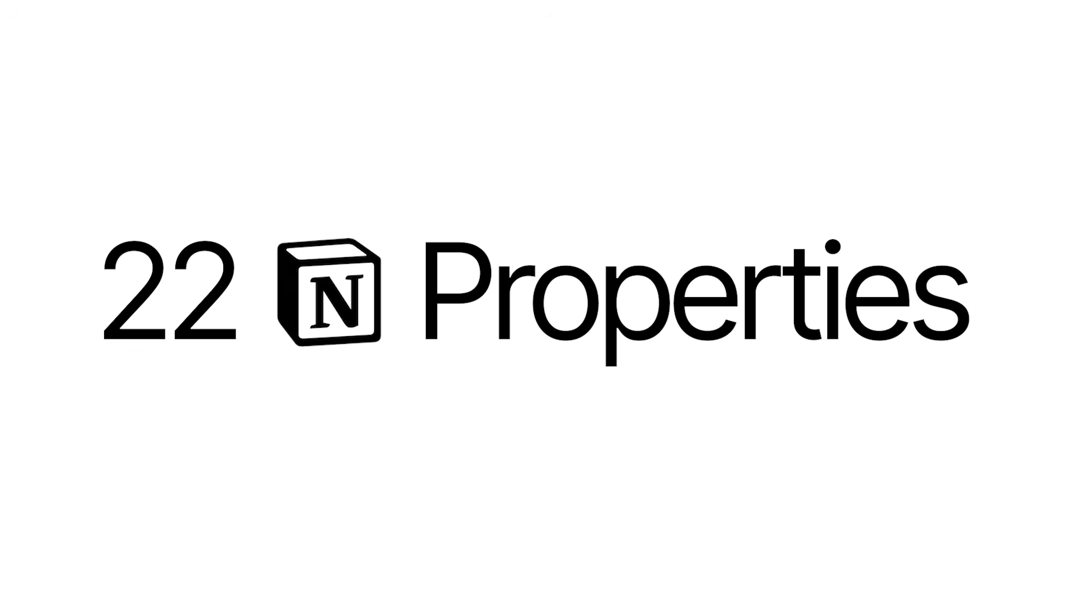
text(Subscribe)
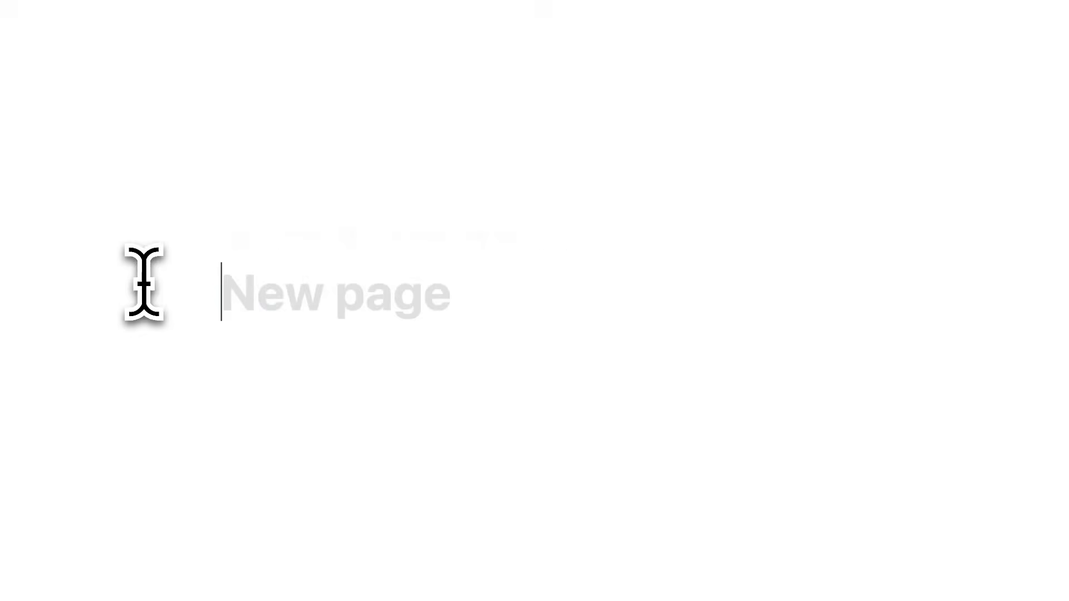
text(Let's)
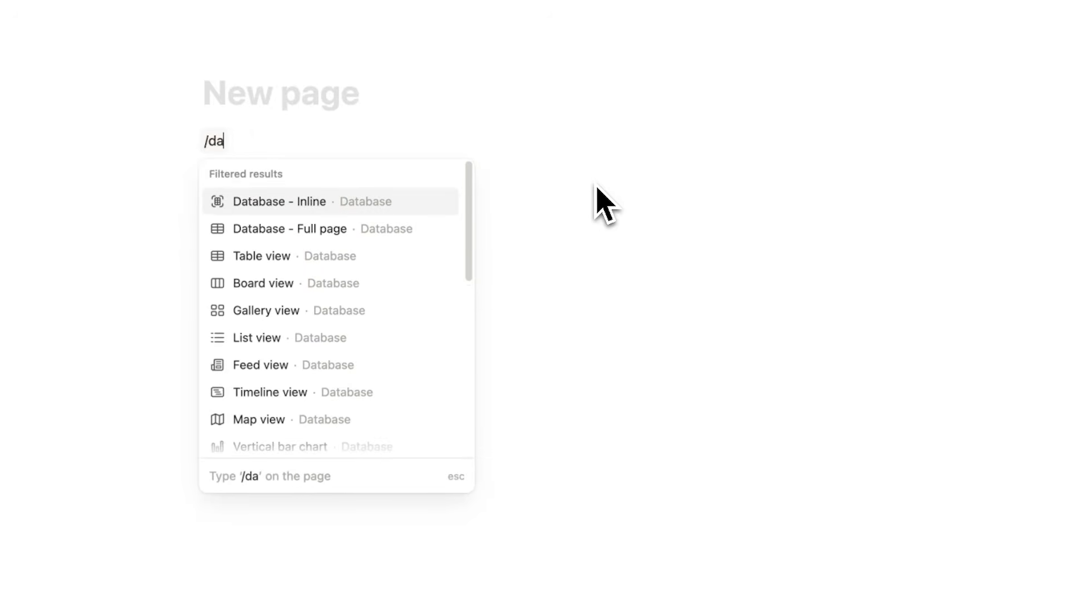
text(base)
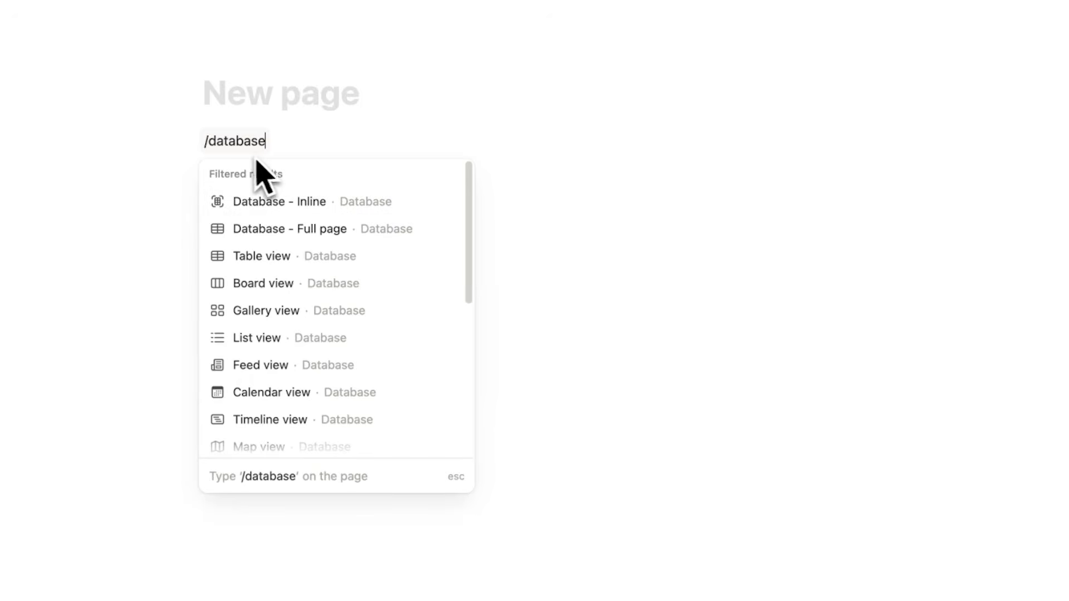
drag(281, 150, 202, 144)
key(BackSpace)
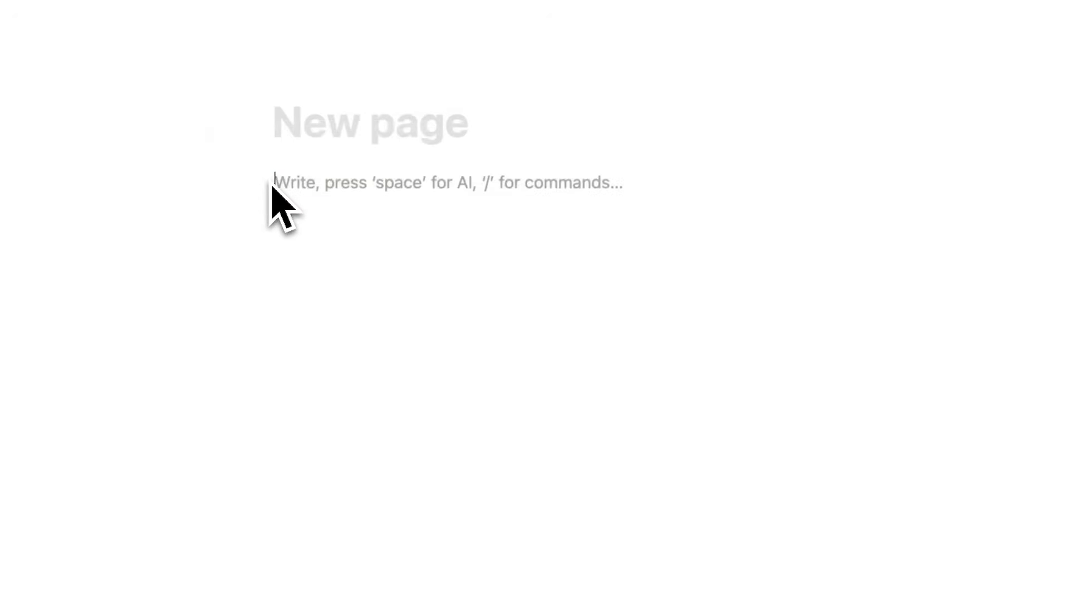
Step: Add a to-do item reading "to do 1" and a text line reading "any text", and delete both from the page
text([])
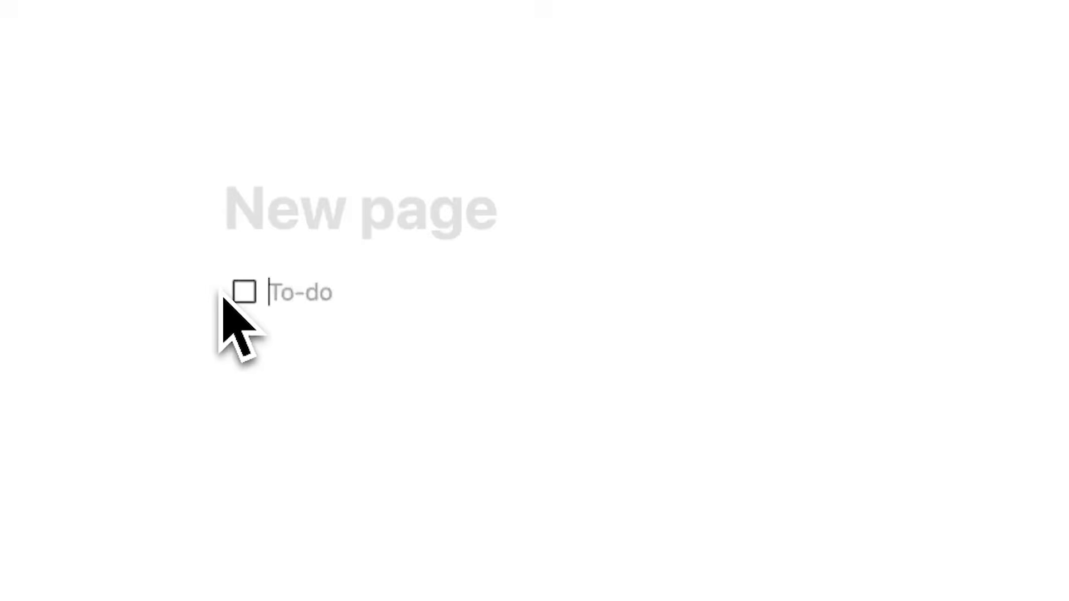
text(check)
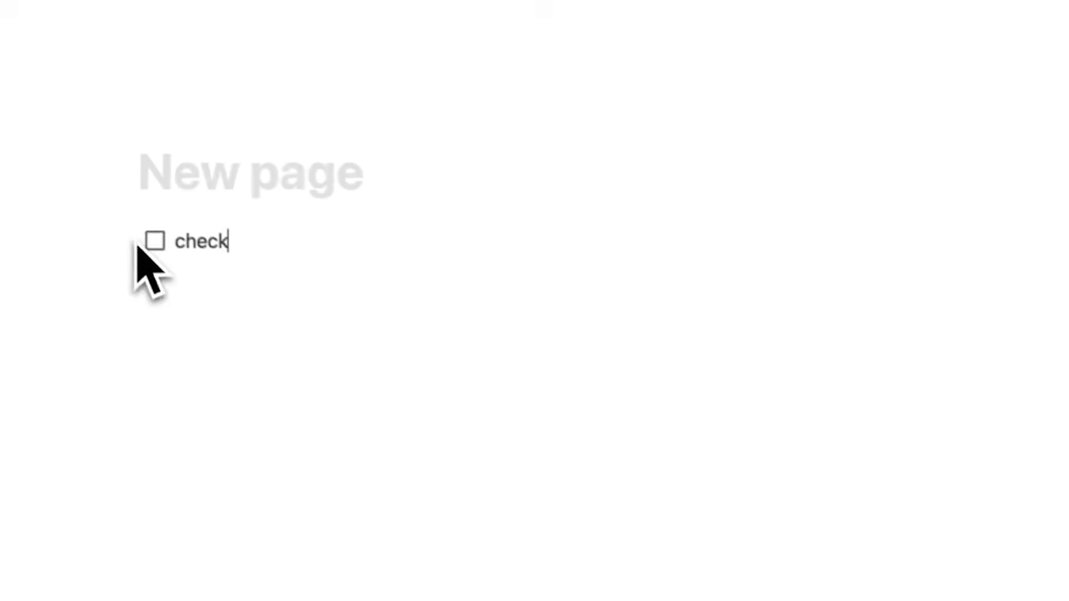
drag(254, 269, 196, 270)
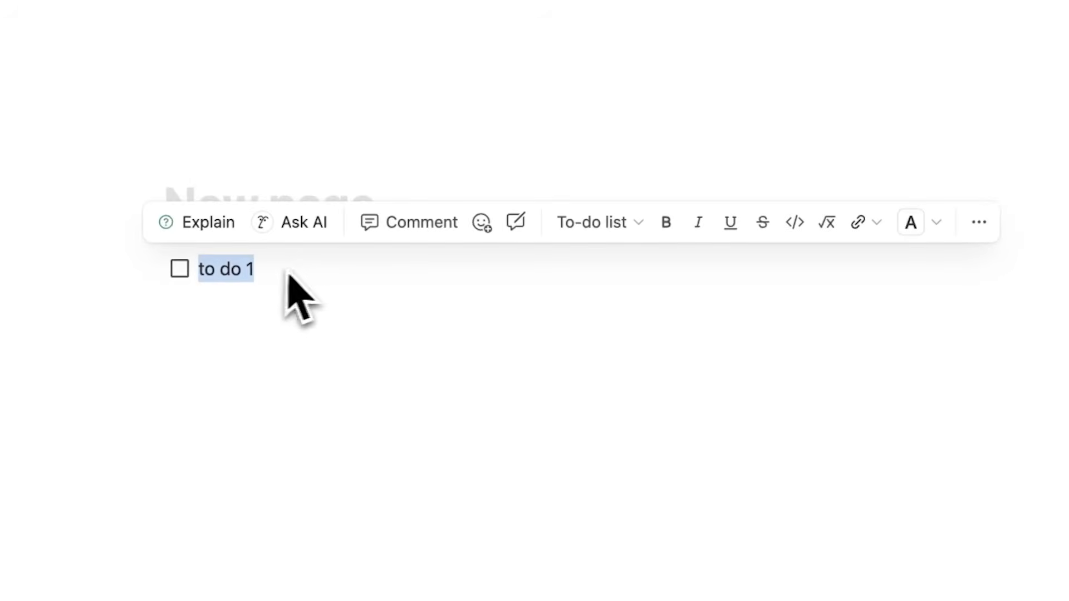
click(296, 289)
click(282, 361)
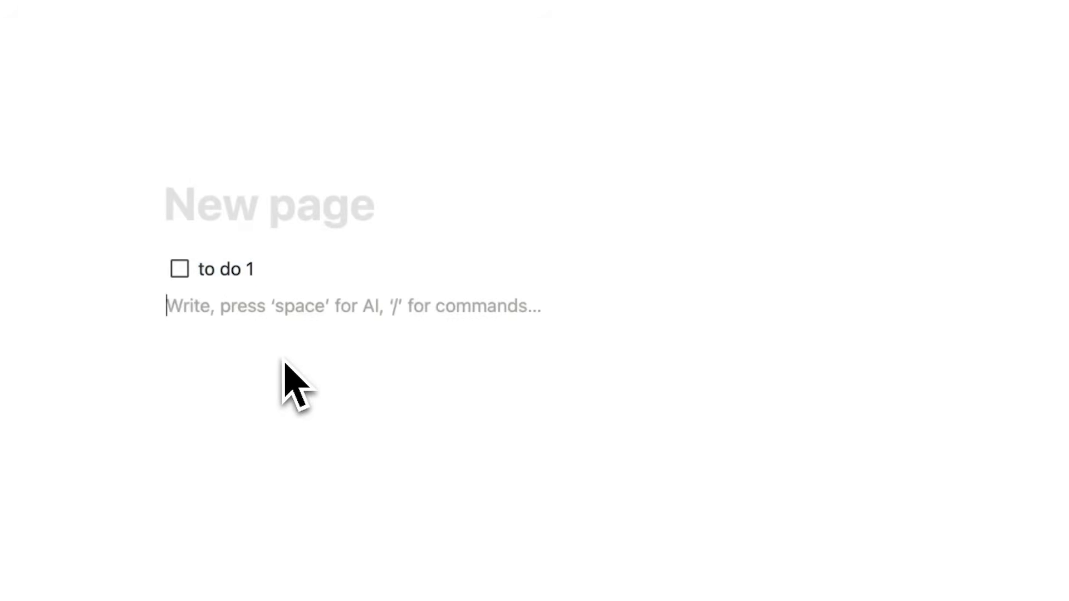
text(any text)
drag(284, 362, 177, 352)
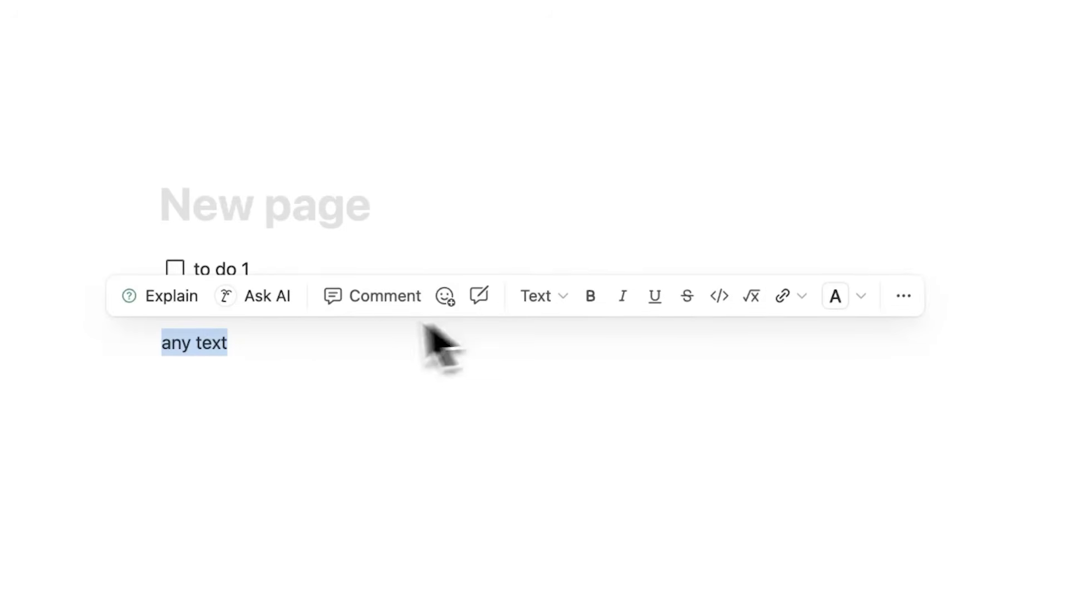
key(super+a)
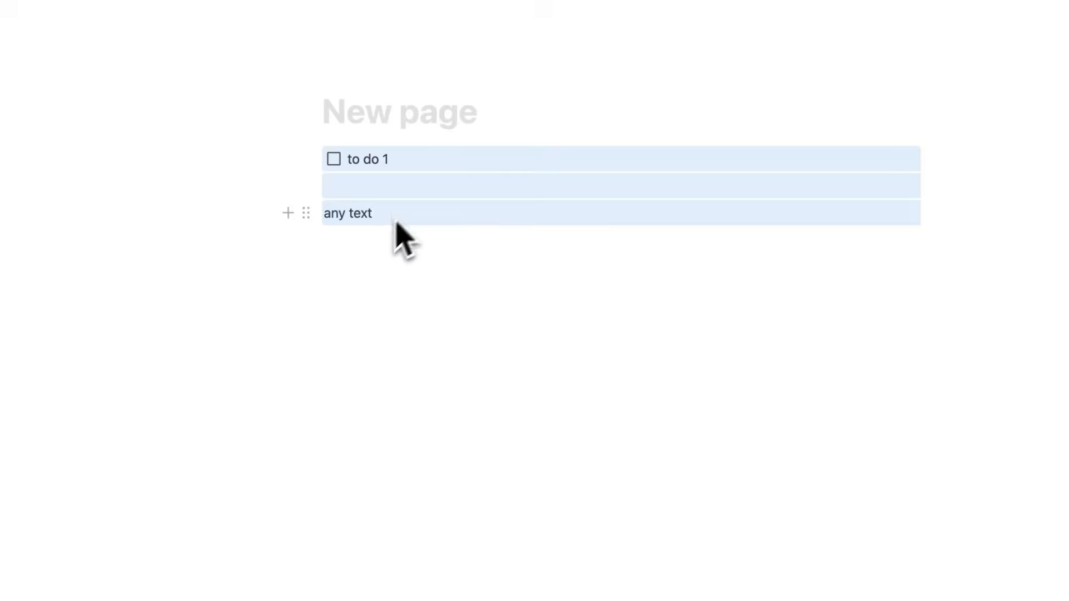
key(BackSpace)
Step: Insert a table view database with a new empty data source on the blank page
text(/data)
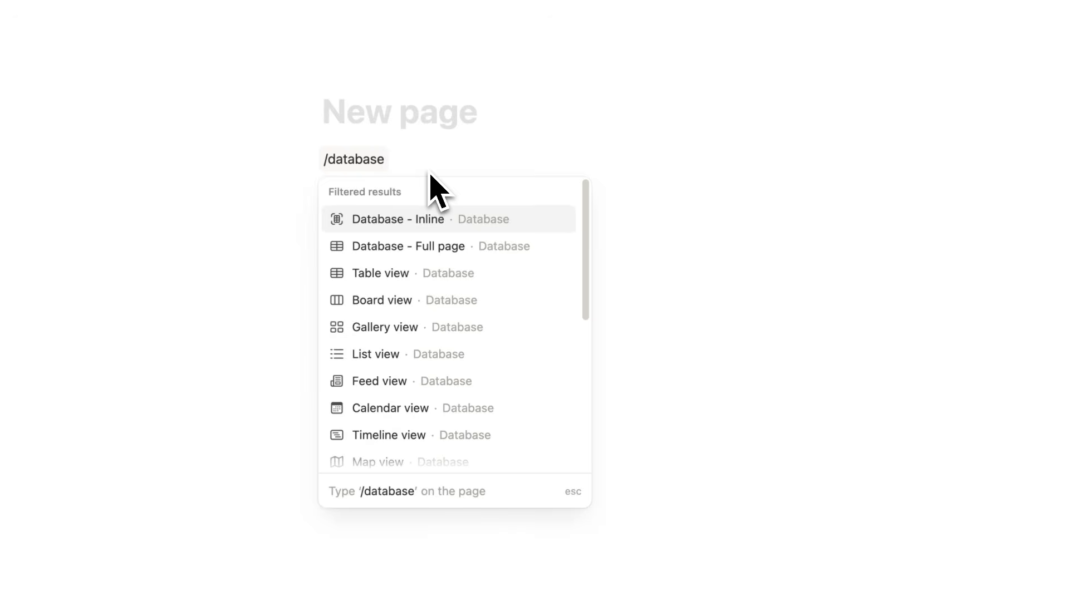
scroll(490, 366, down, 3)
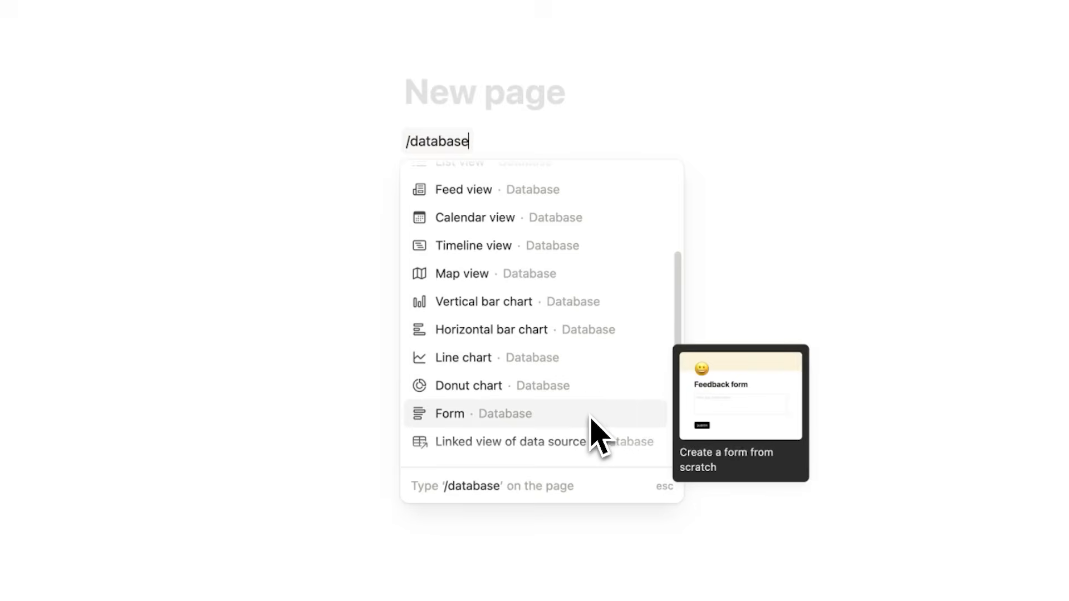
scroll(593, 432, up, 5)
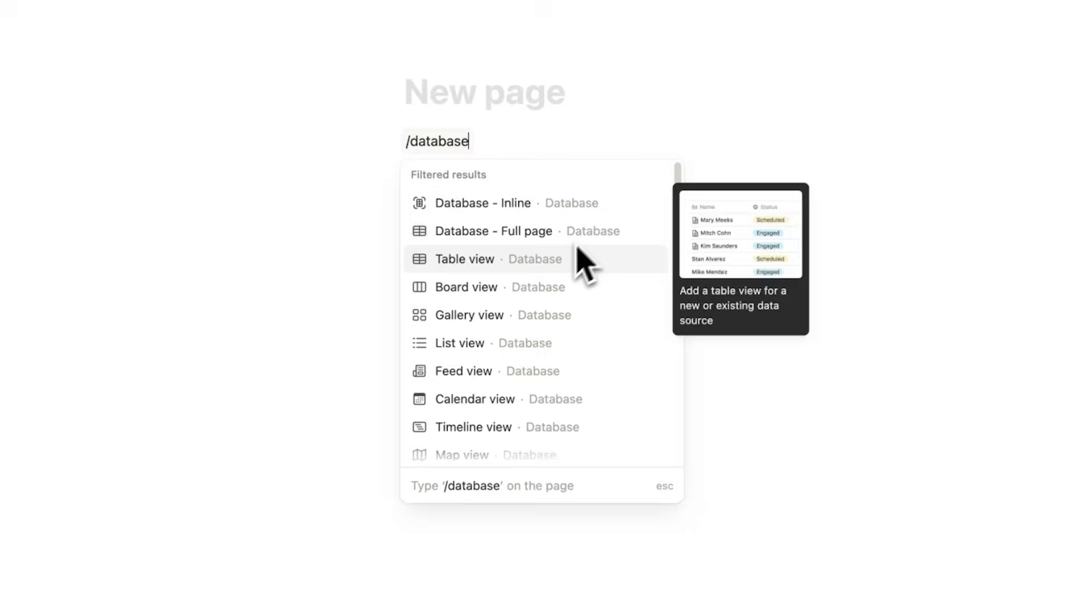
scroll(568, 312, down, 3)
scroll(577, 415, up, 3)
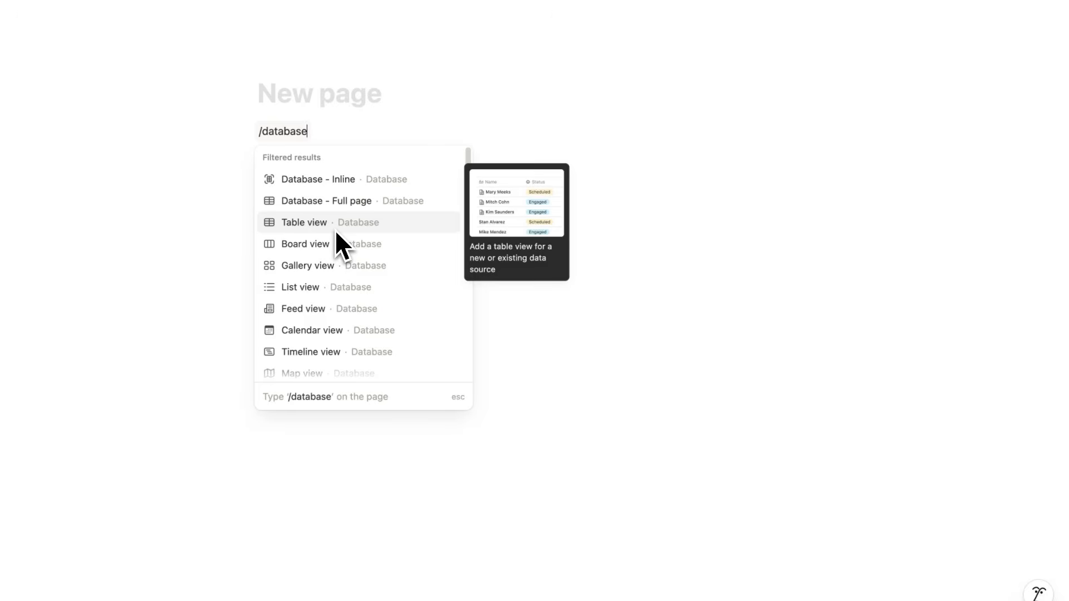
click(346, 243)
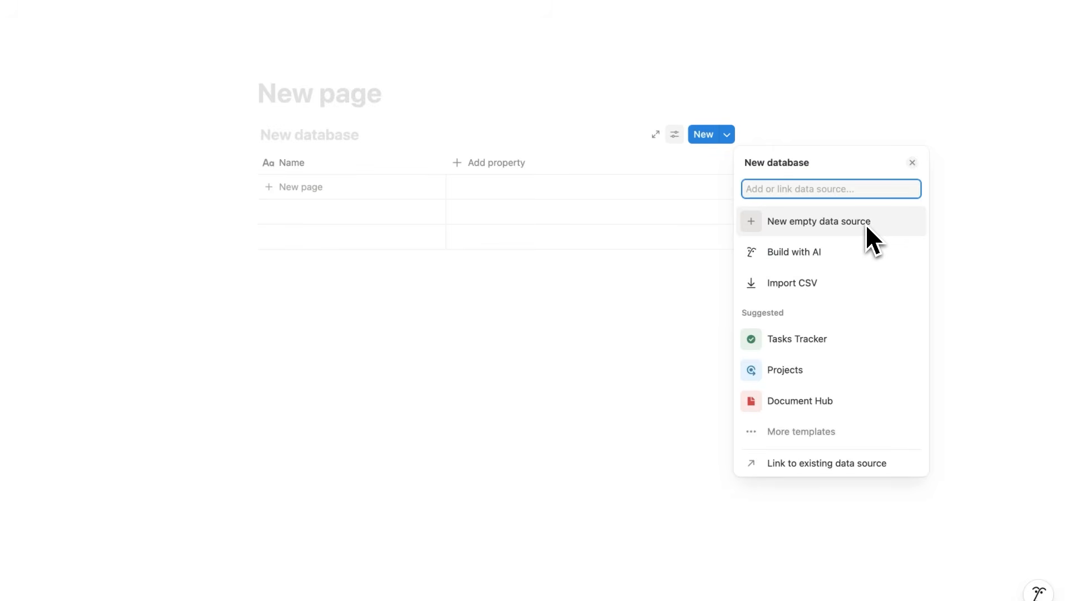
click(866, 226)
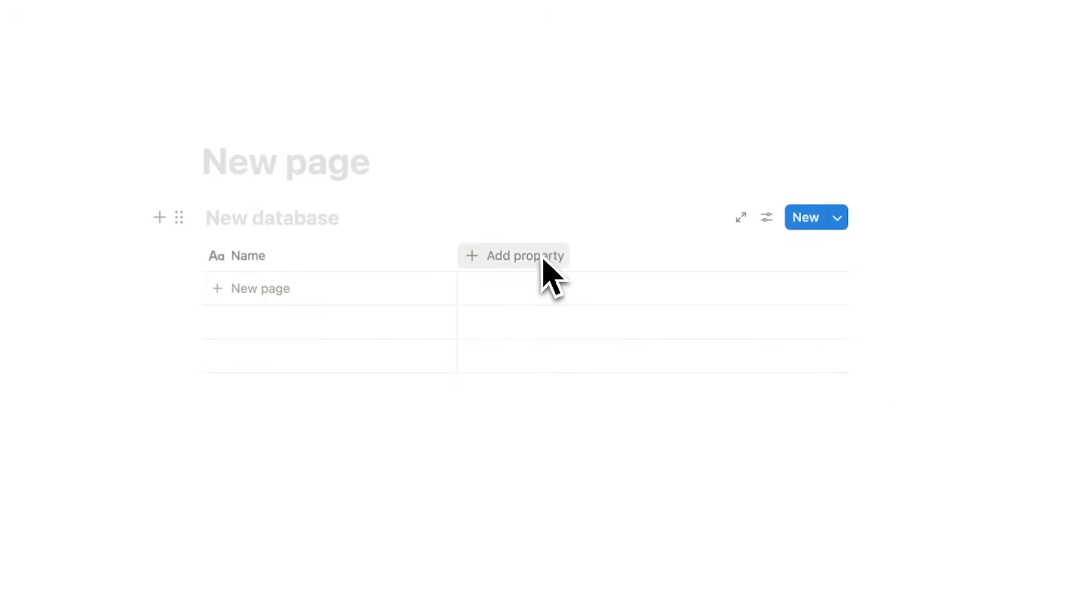
Step: Add a first entry named "task 1" to the new database
click(362, 282)
click(375, 389)
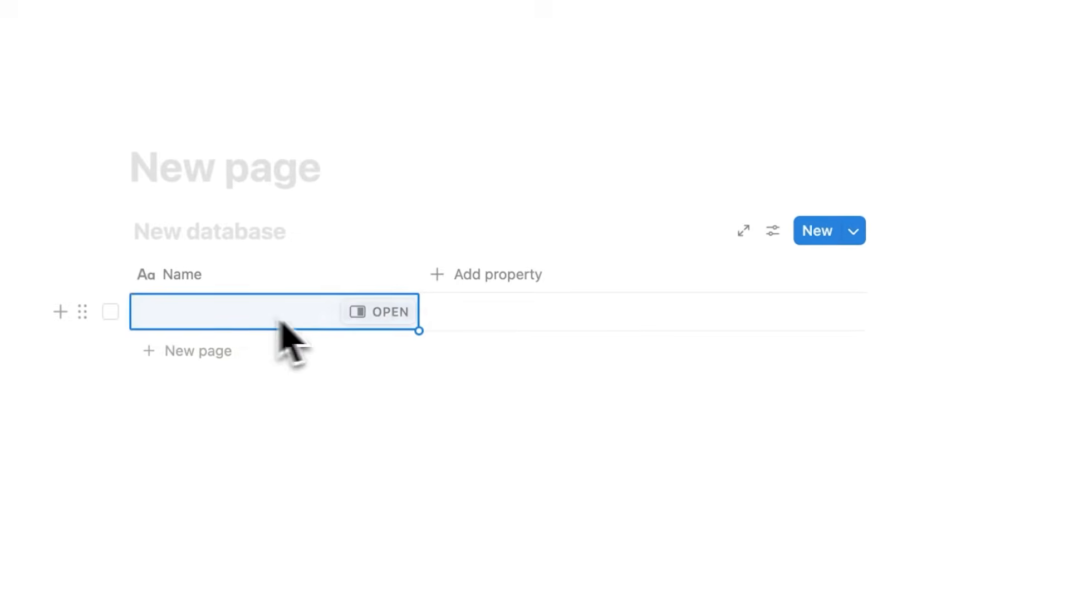
click(267, 284)
text(task 1)
key(Return)
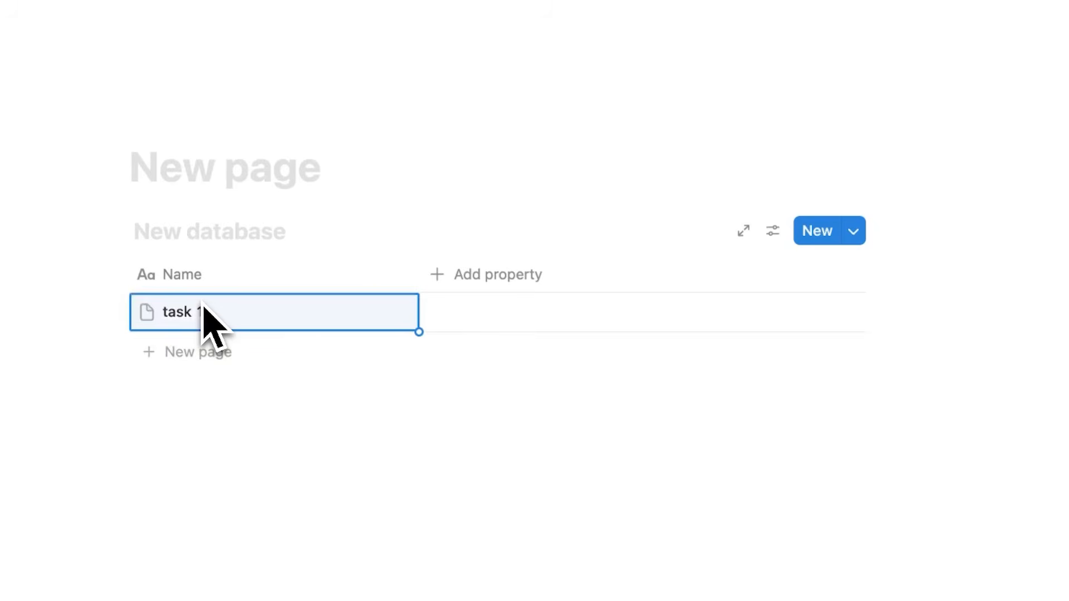
Step: Add a second entry named "task 2" below the first one
click(226, 354)
text(task)
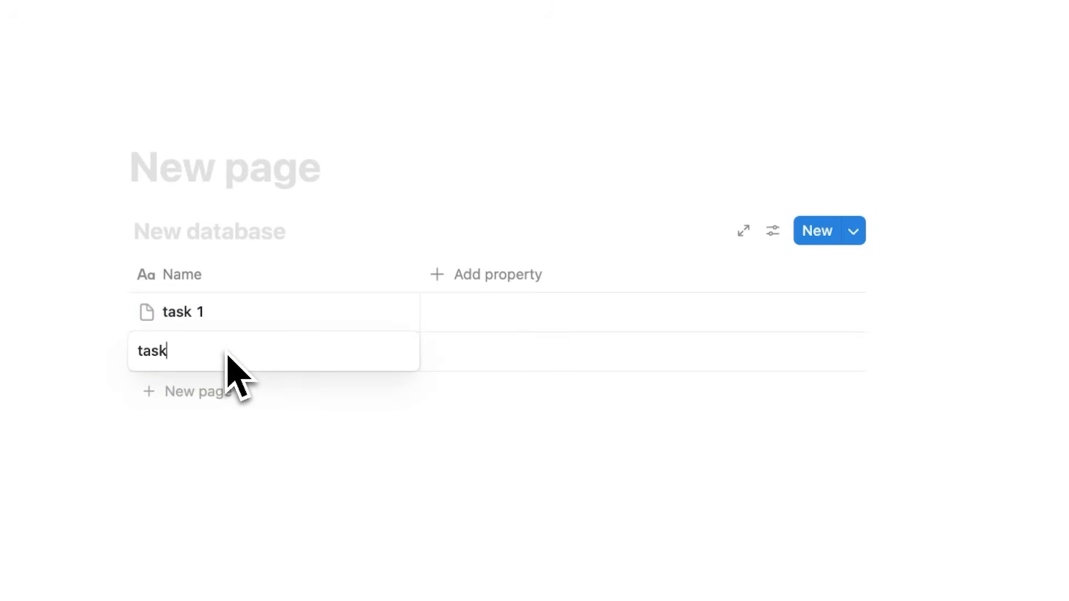
text( 2)
key(Return)
click(293, 488)
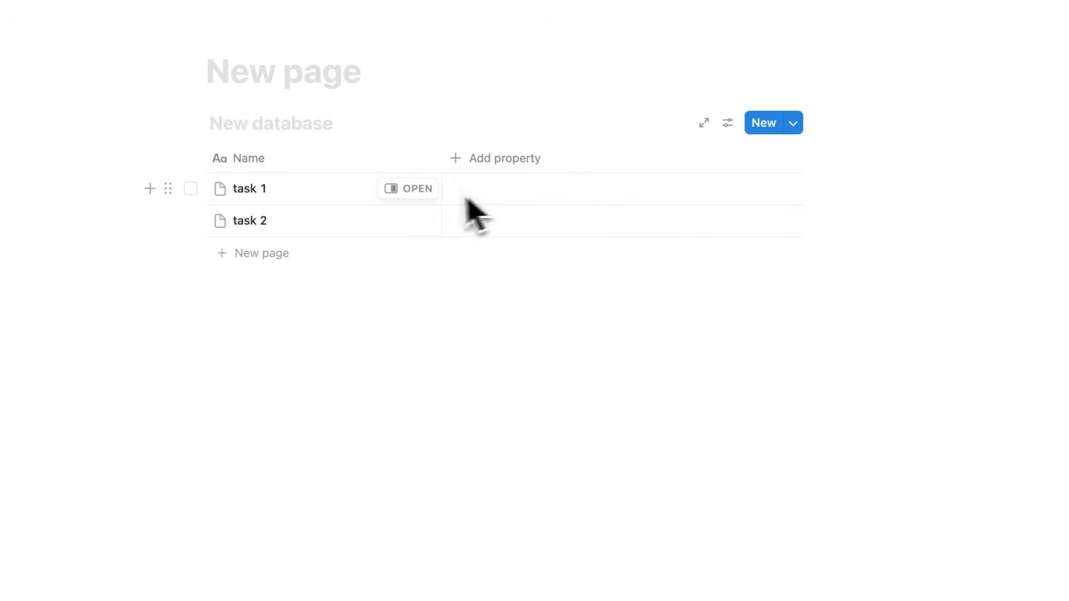
Step: Open the task 1 entry as a page and write "blah blah blah" in its body
click(408, 189)
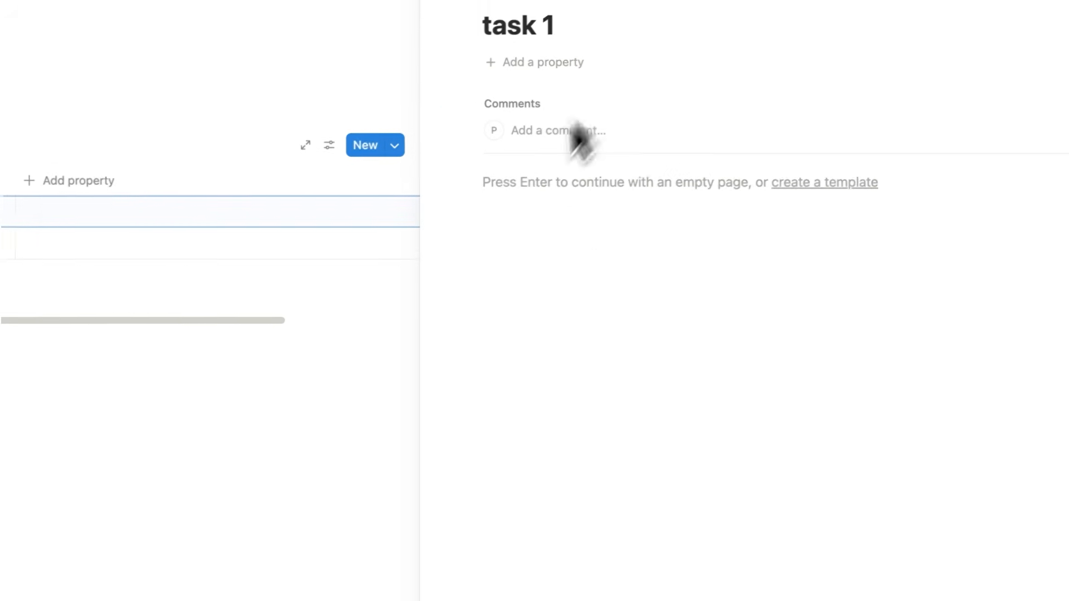
text(blah blah blah)
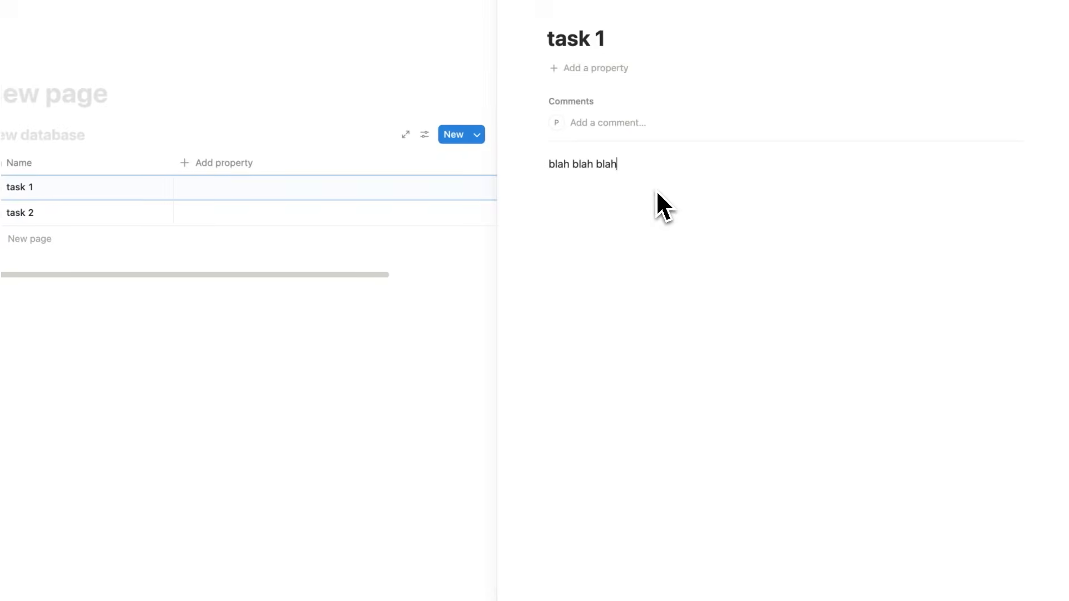
key(Return)
text(/data)
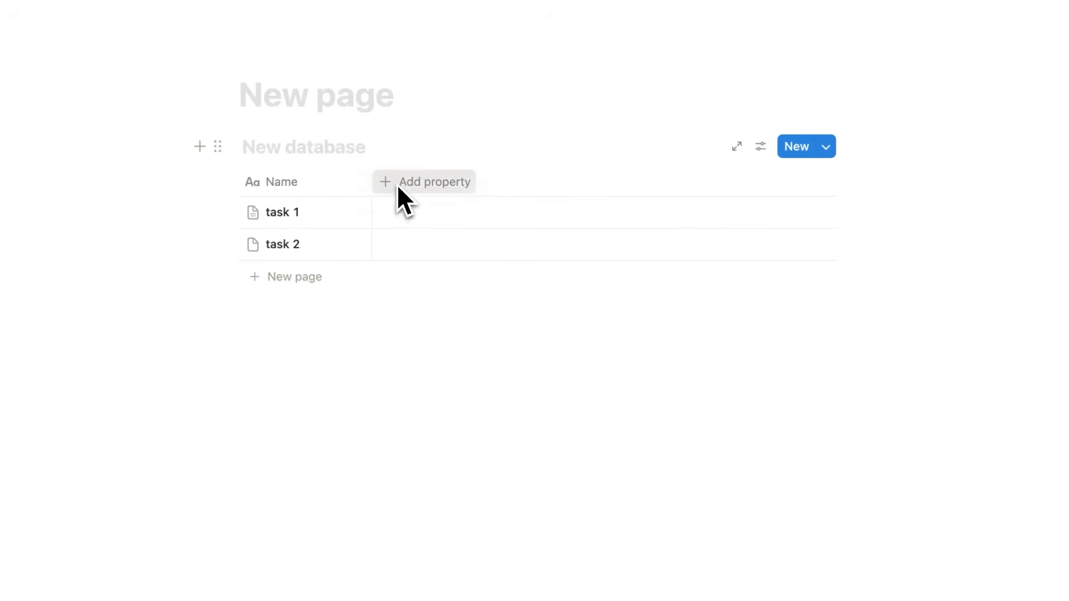
Step: Add a Text property to the database and look through the other available property types
click(398, 188)
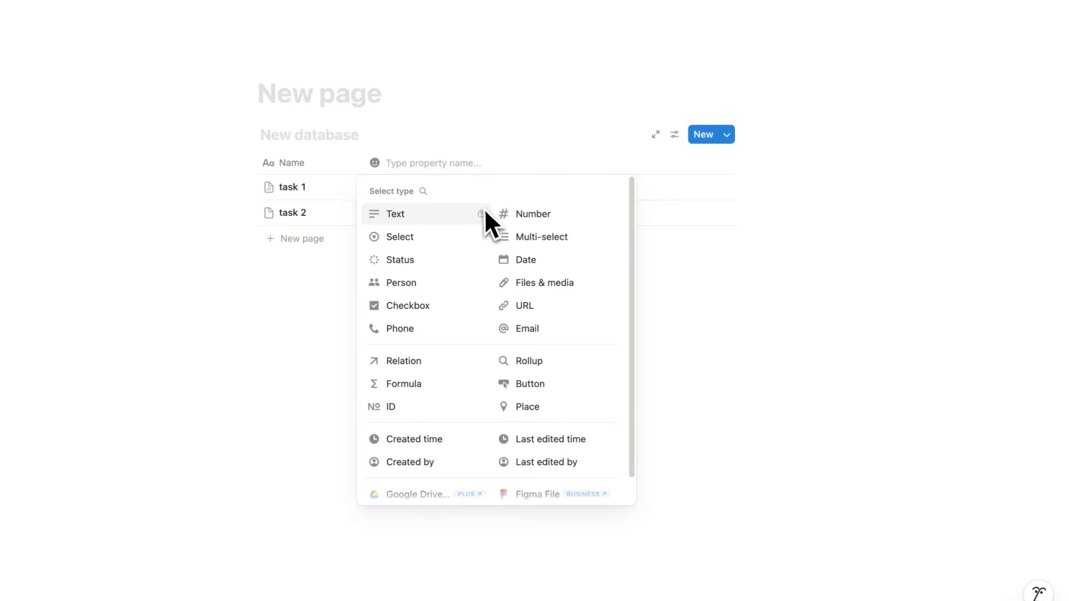
click(433, 214)
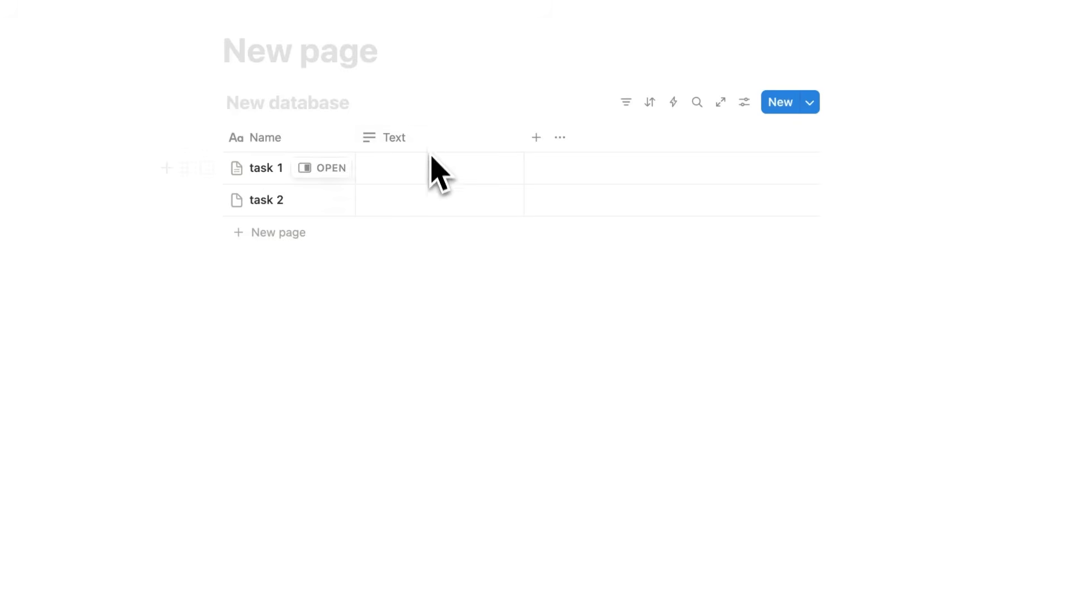
click(537, 139)
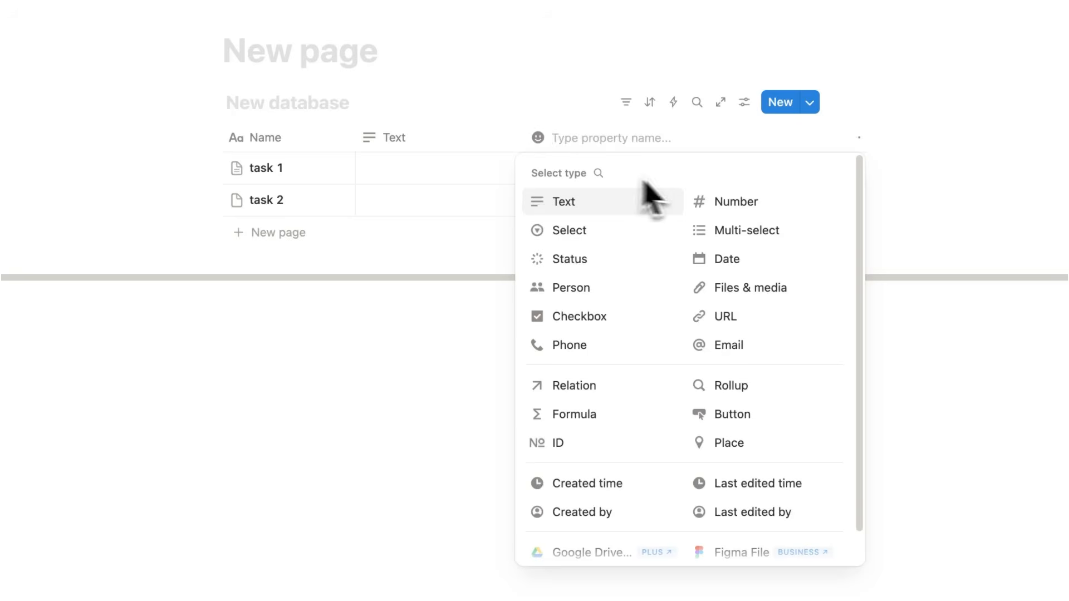
scroll(577, 272, down, 2)
scroll(741, 412, up, 2)
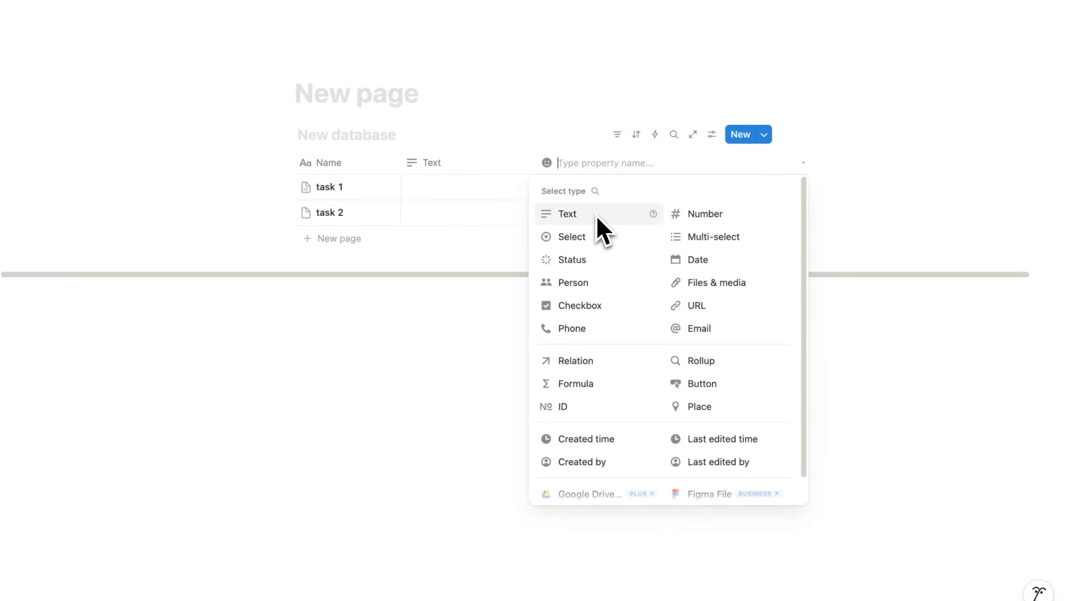
Step: Fill the Text property with "text" for task 1 and "example" for task 2
click(454, 190)
click(454, 190)
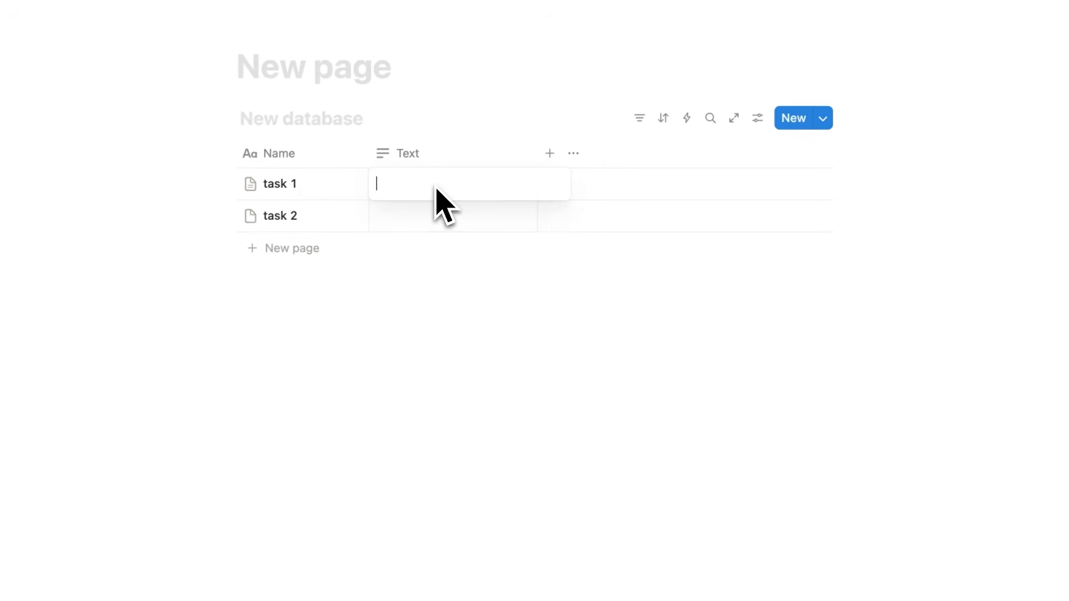
text(tex)
text(t)
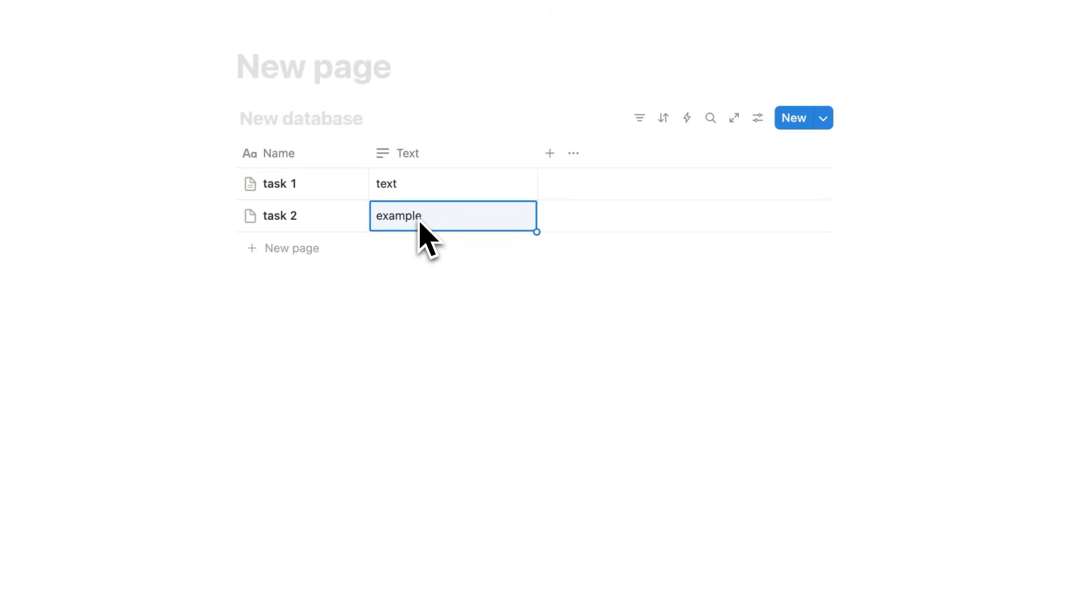
click(401, 365)
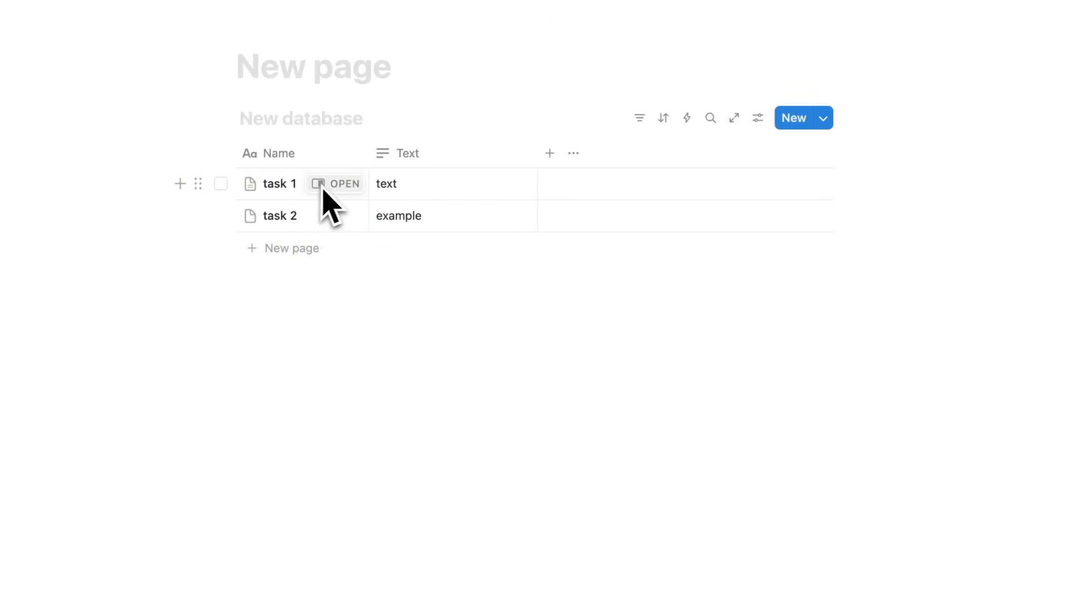
Step: Open the task 1 page and inspect its Text property value there
click(324, 188)
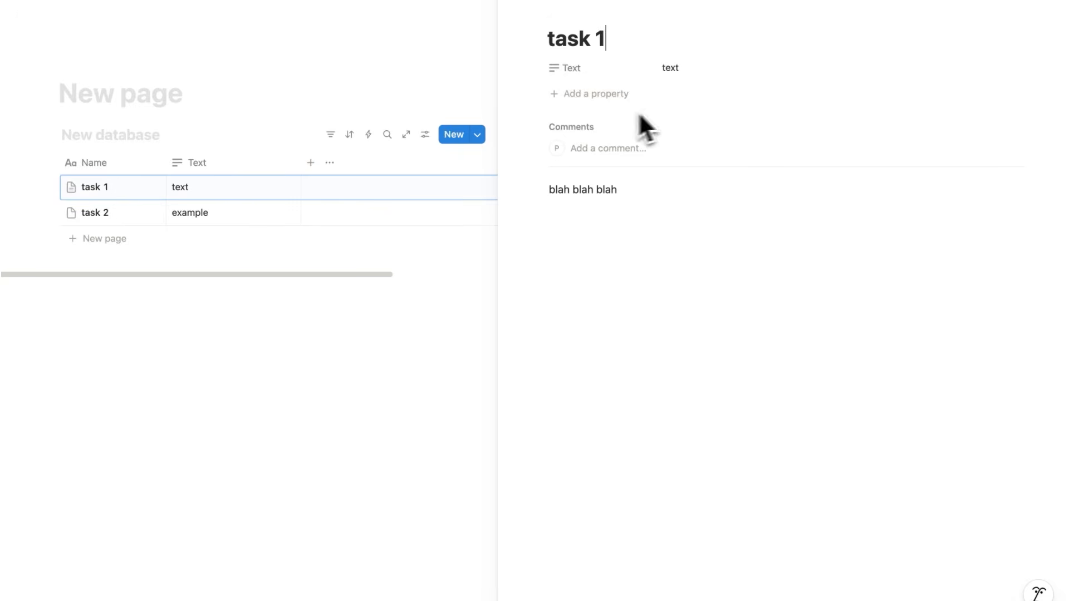
click(696, 71)
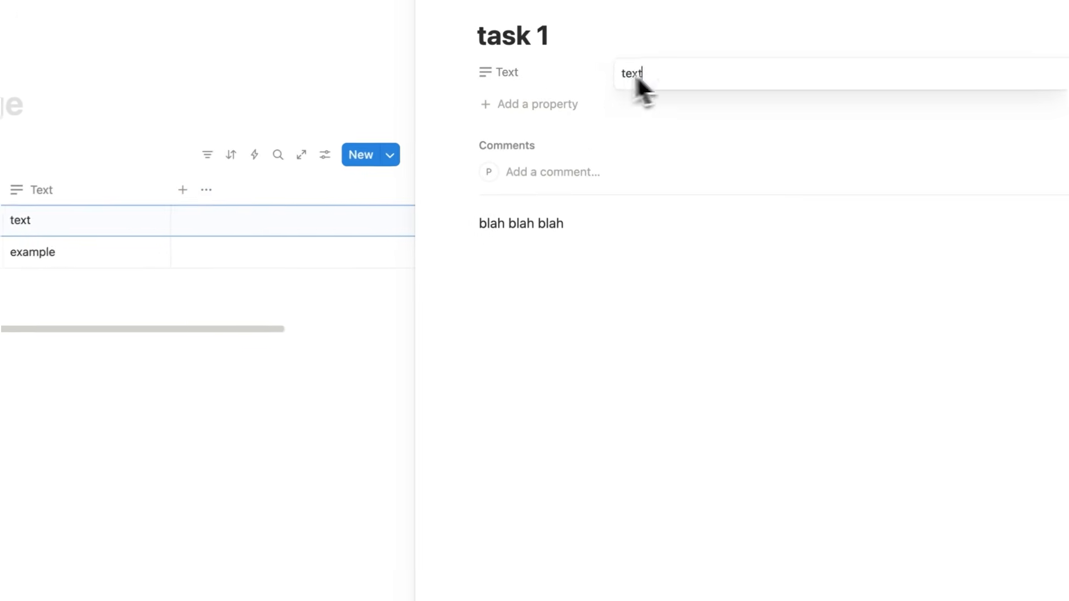
drag(680, 70, 655, 64)
click(554, 35)
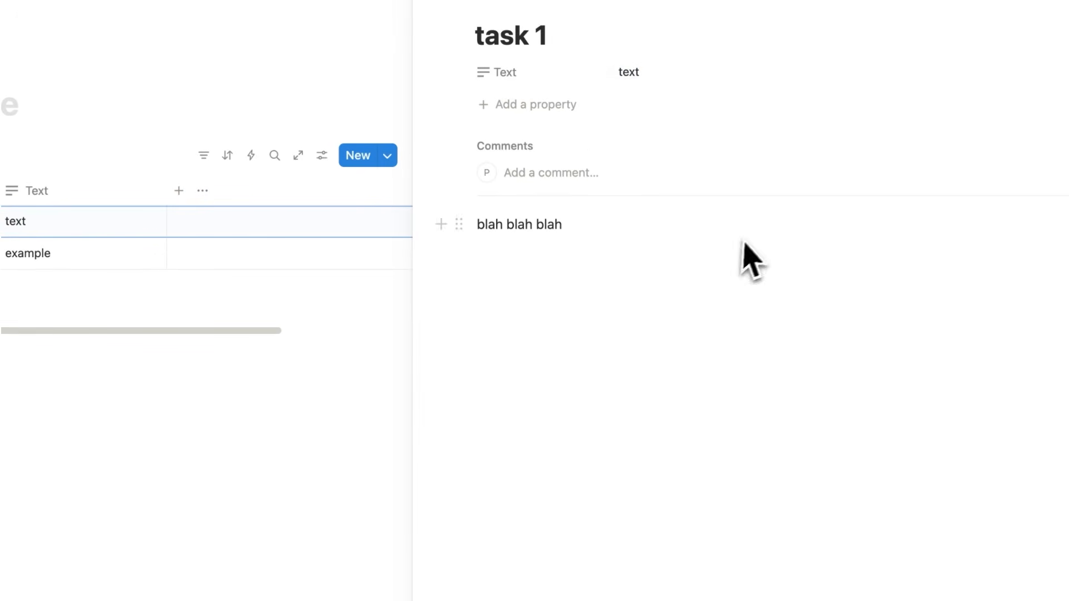
Step: Close the task 1 page and check its Text value in the table
key(Escape)
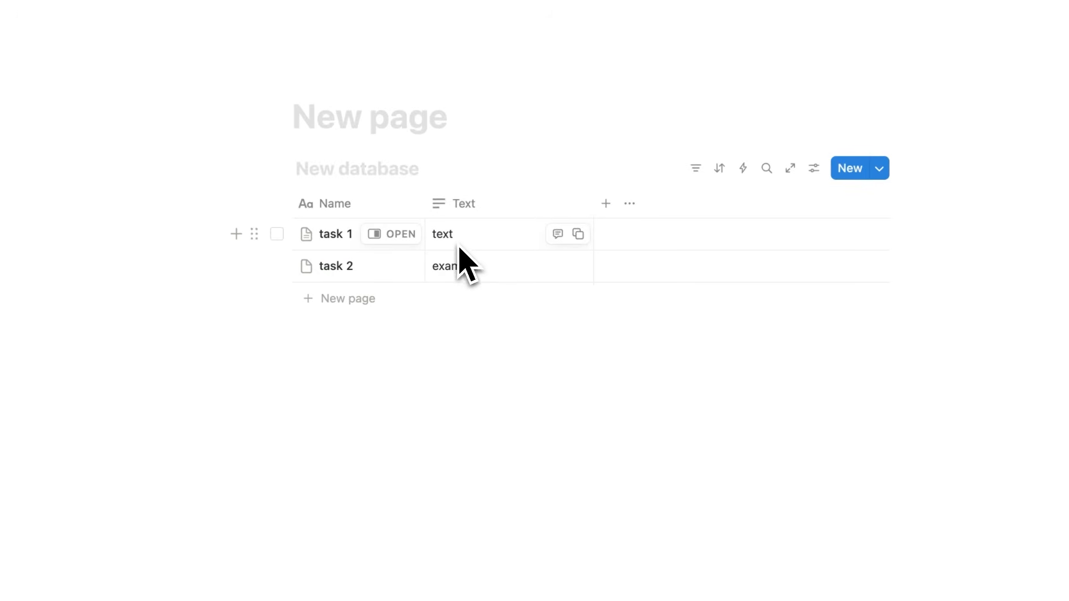
click(446, 238)
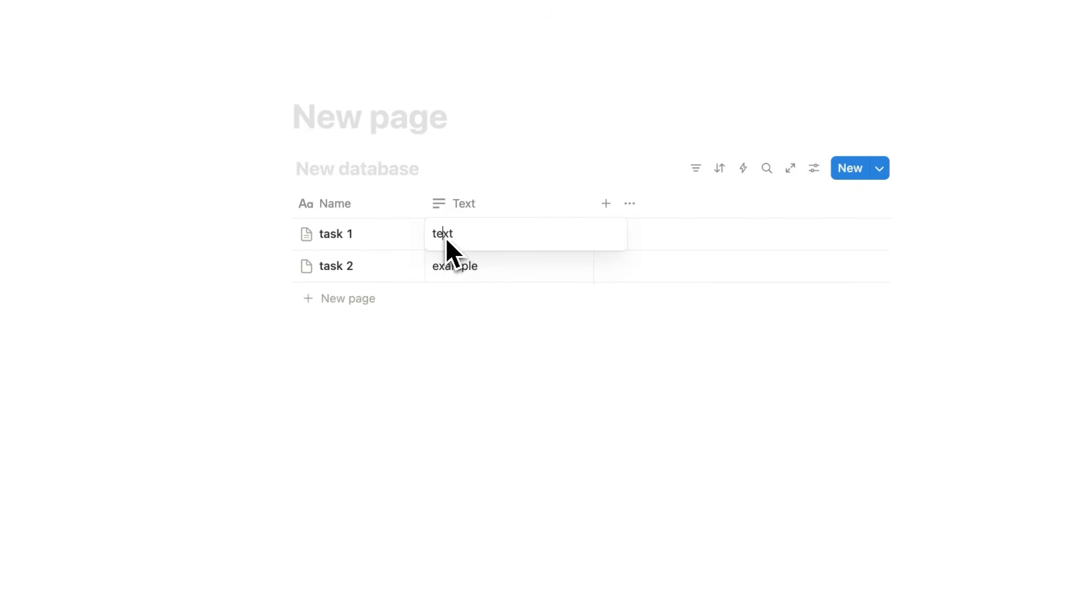
key(Escape)
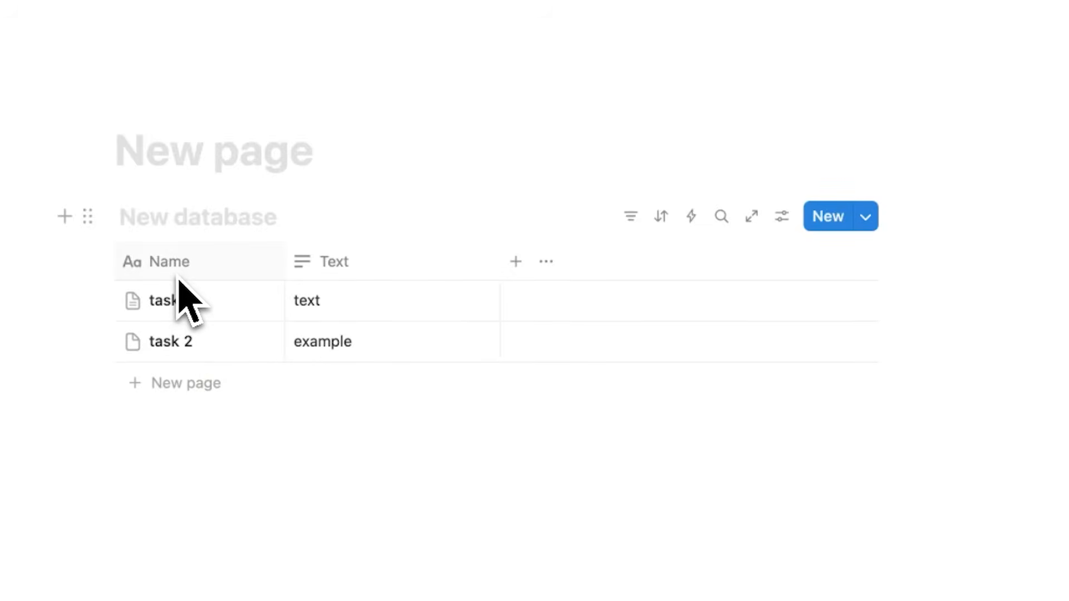
Step: Add a Number property to the database and name it "Time Tack"
click(516, 261)
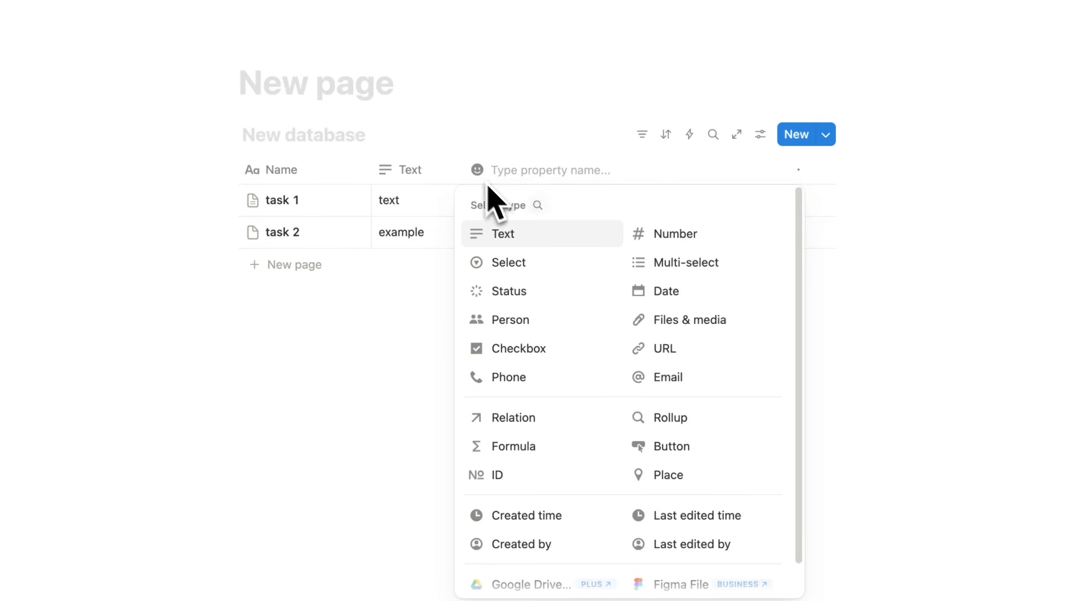
click(675, 234)
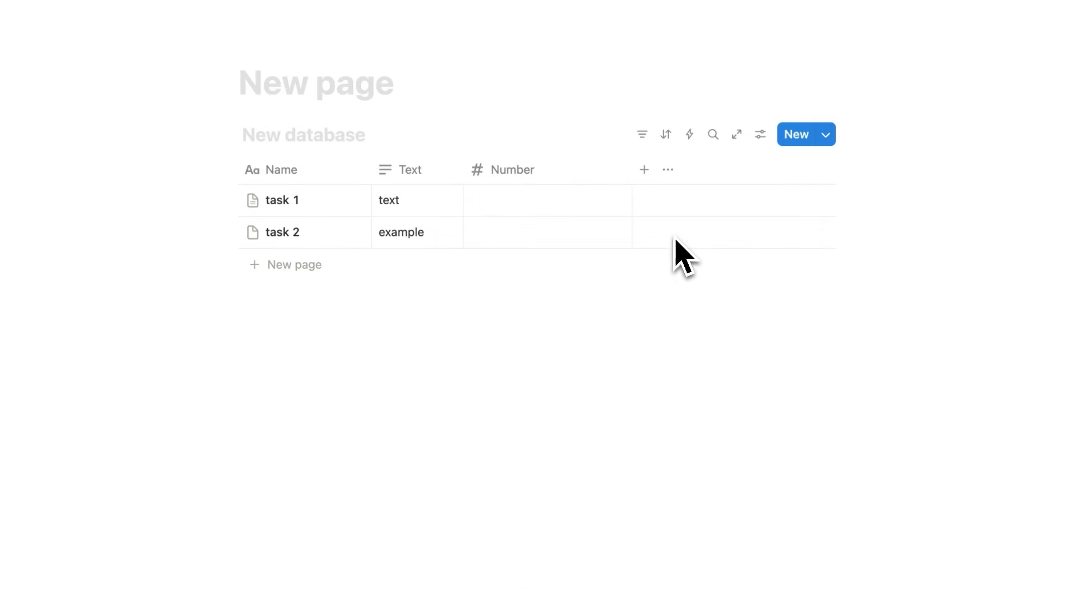
click(589, 174)
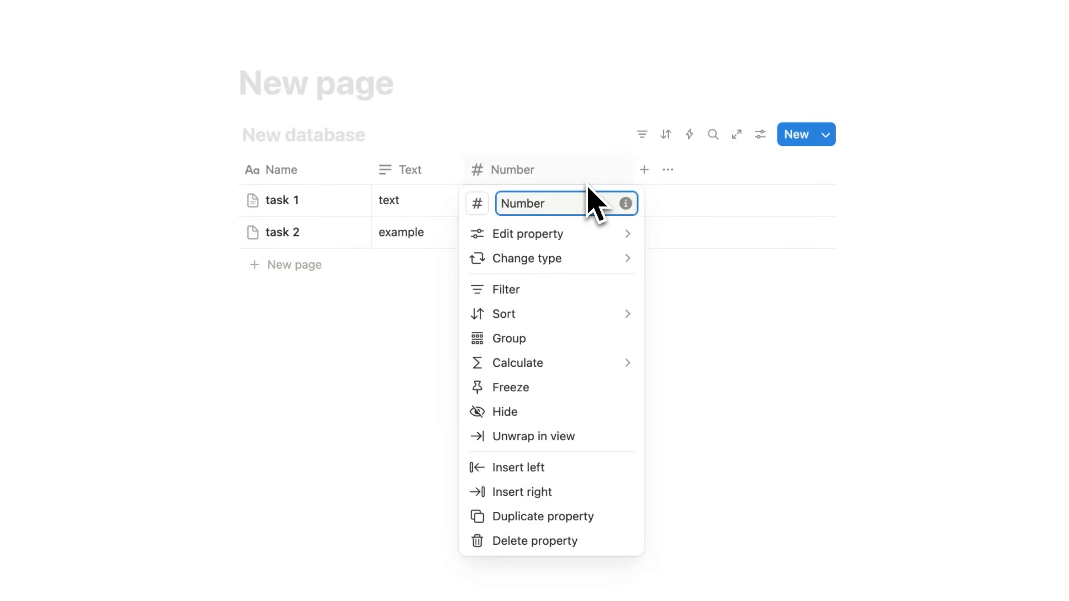
text(Time Tack)
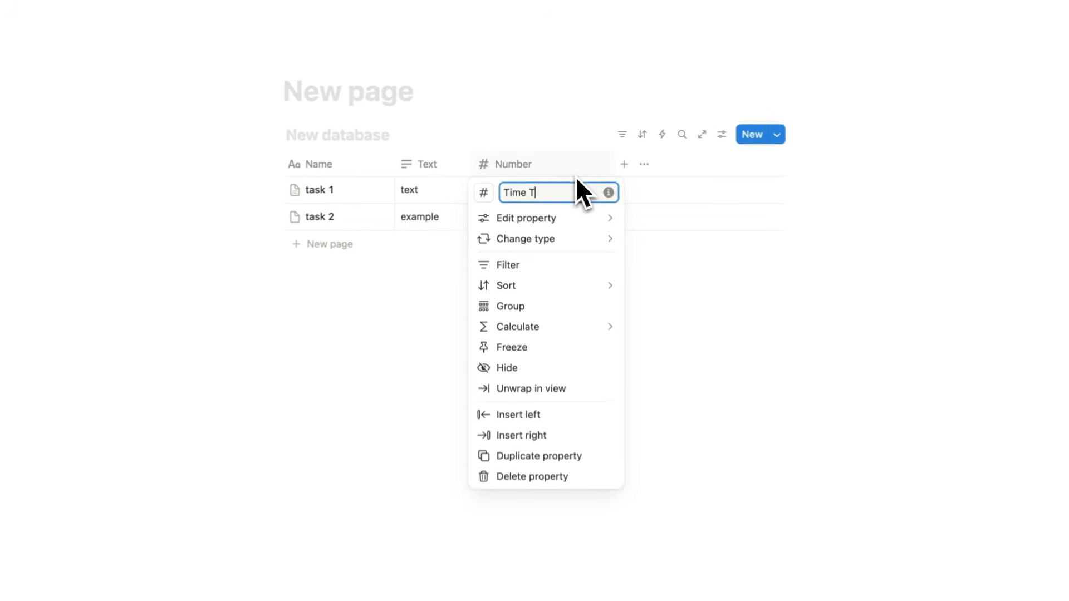
key(Return)
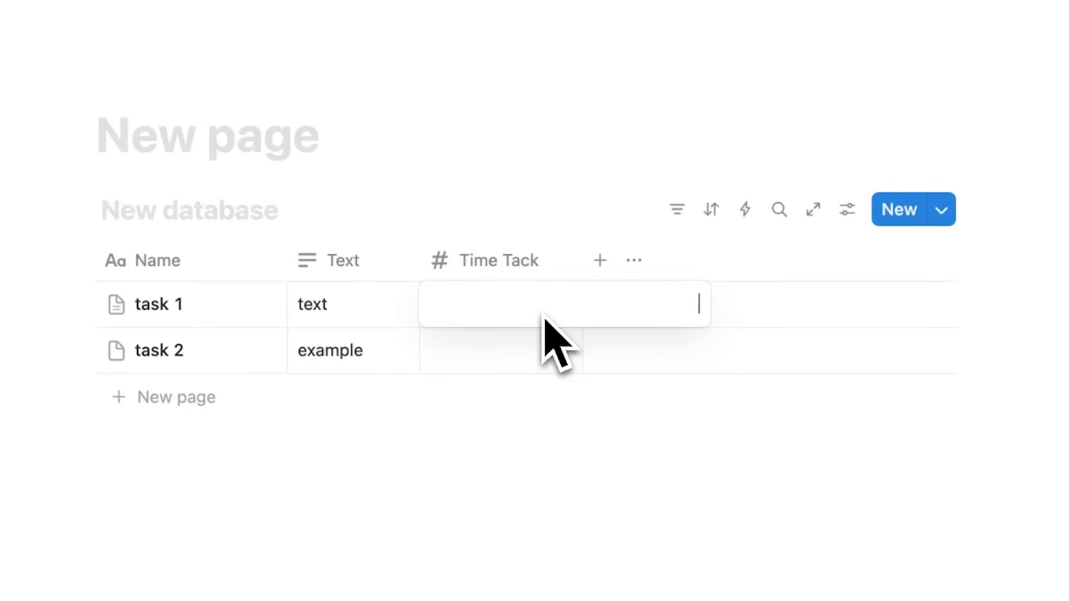
Step: Enter Time Tack values of 60 for task 1 and 90 for task 2, and title the database "Task"
text(60)
key(Return)
text(90)
key(Return)
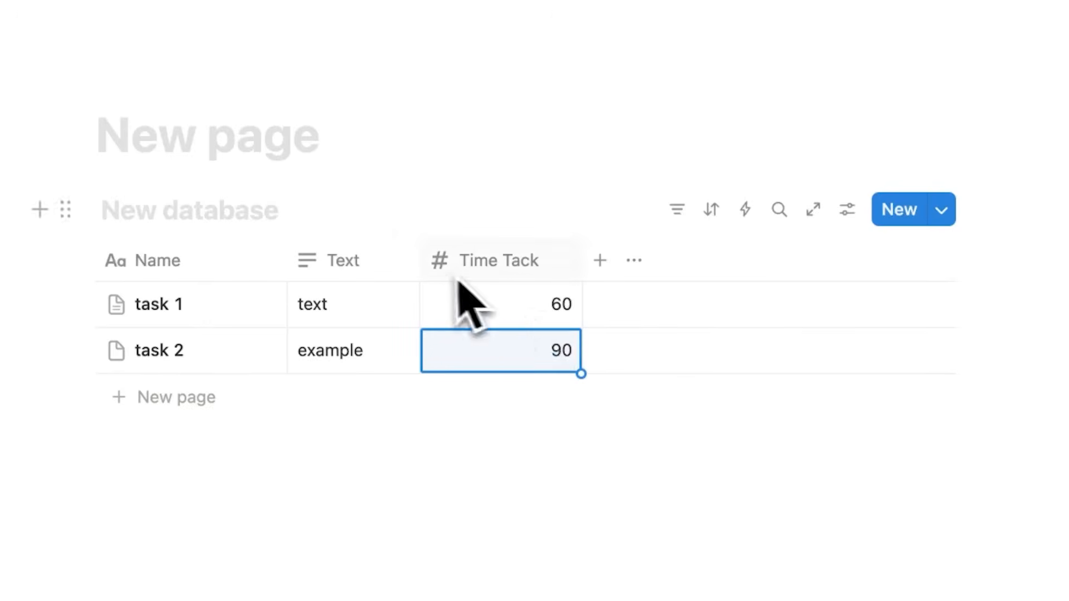
click(168, 226)
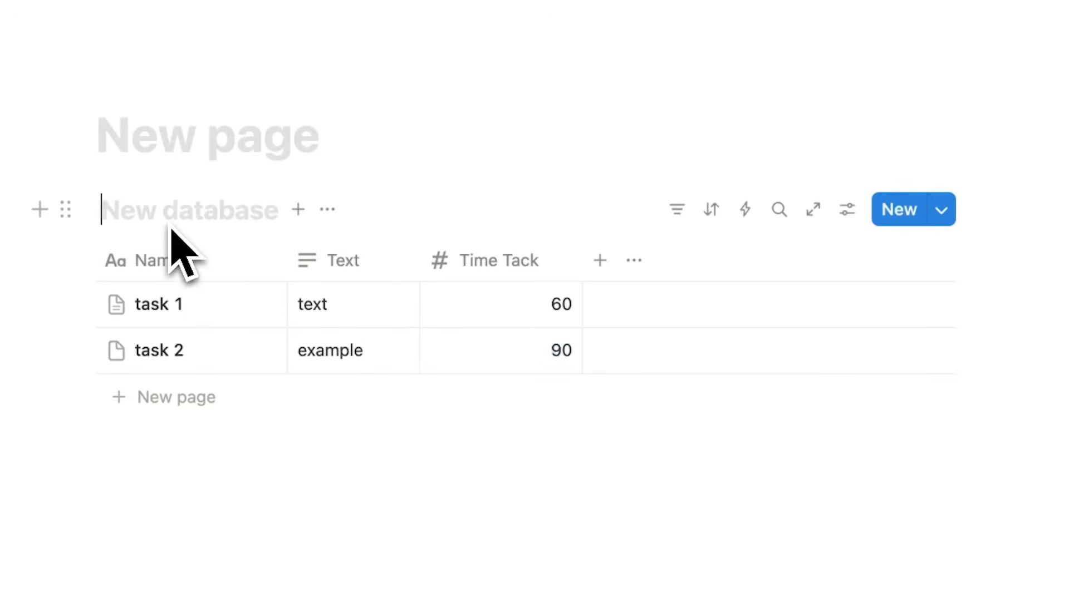
text(Task)
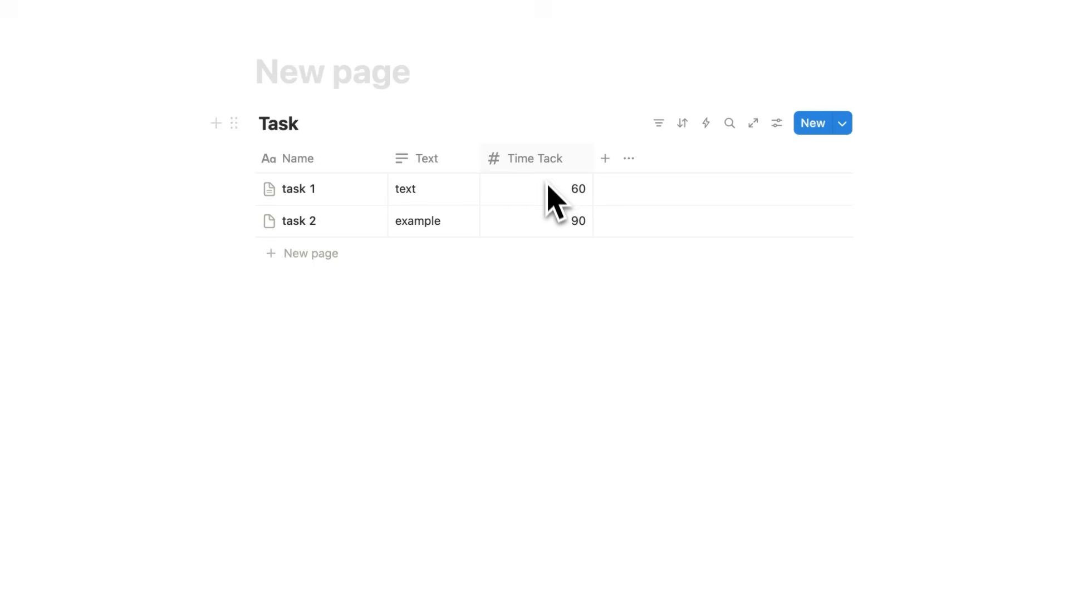
Step: Add a Sum calculation to the Time Tack column
click(555, 161)
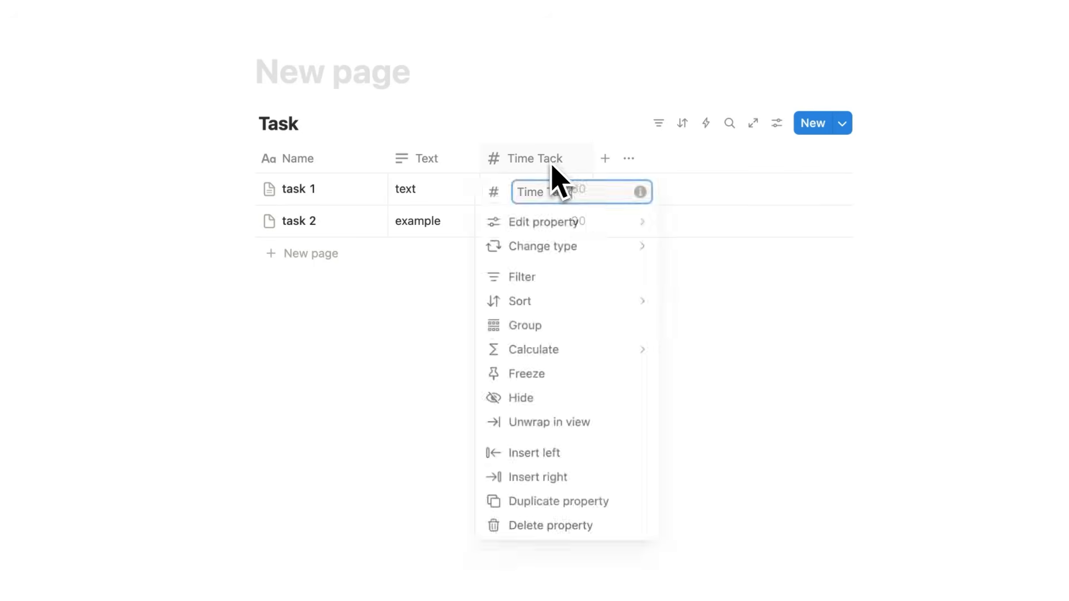
mouse_move(599, 361)
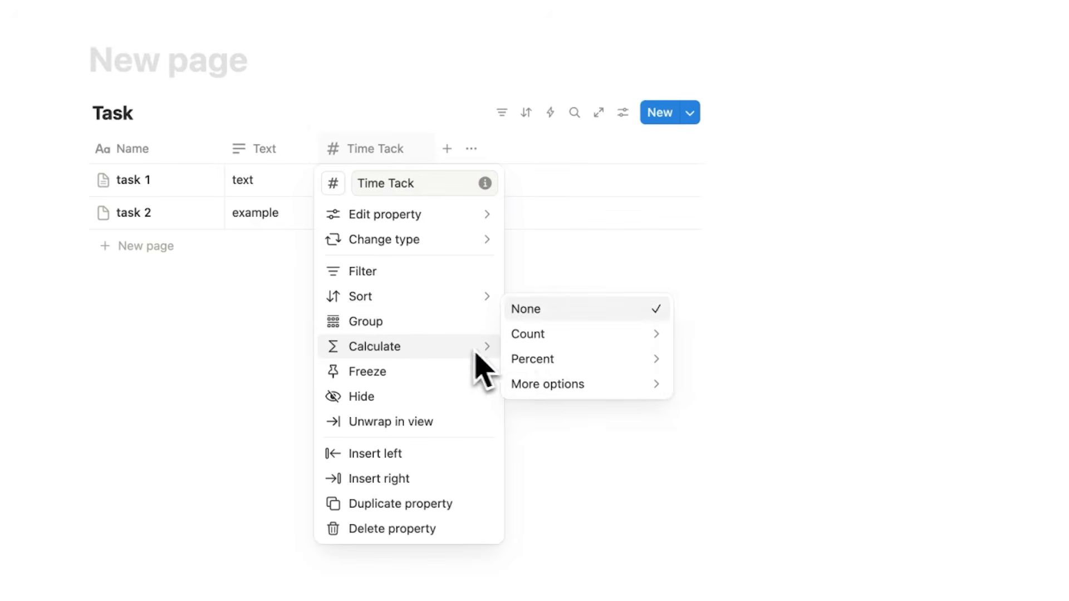
mouse_move(737, 391)
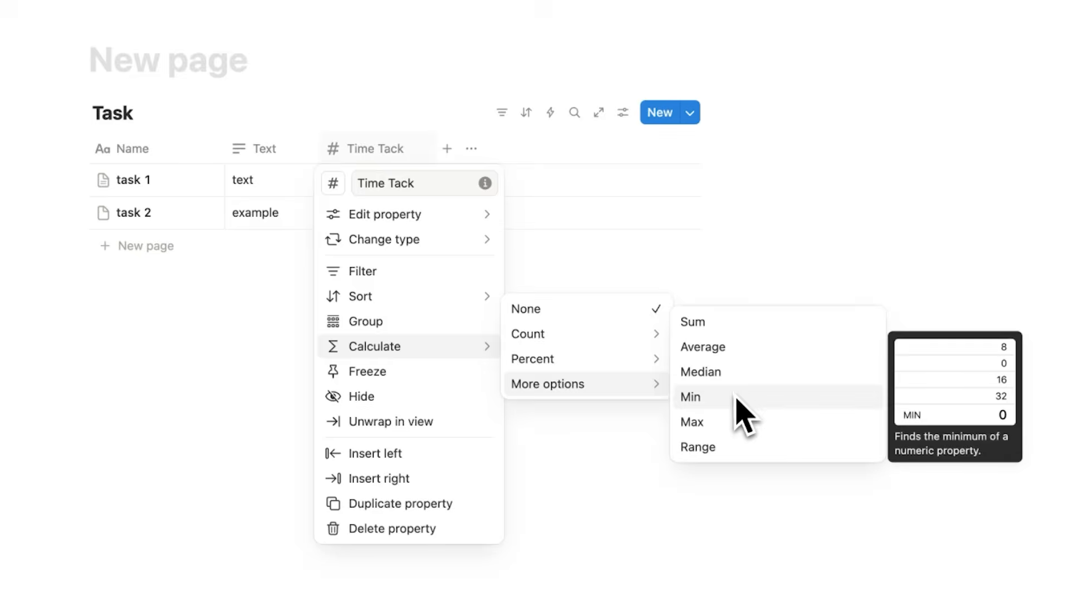
mouse_move(742, 452)
mouse_move(738, 331)
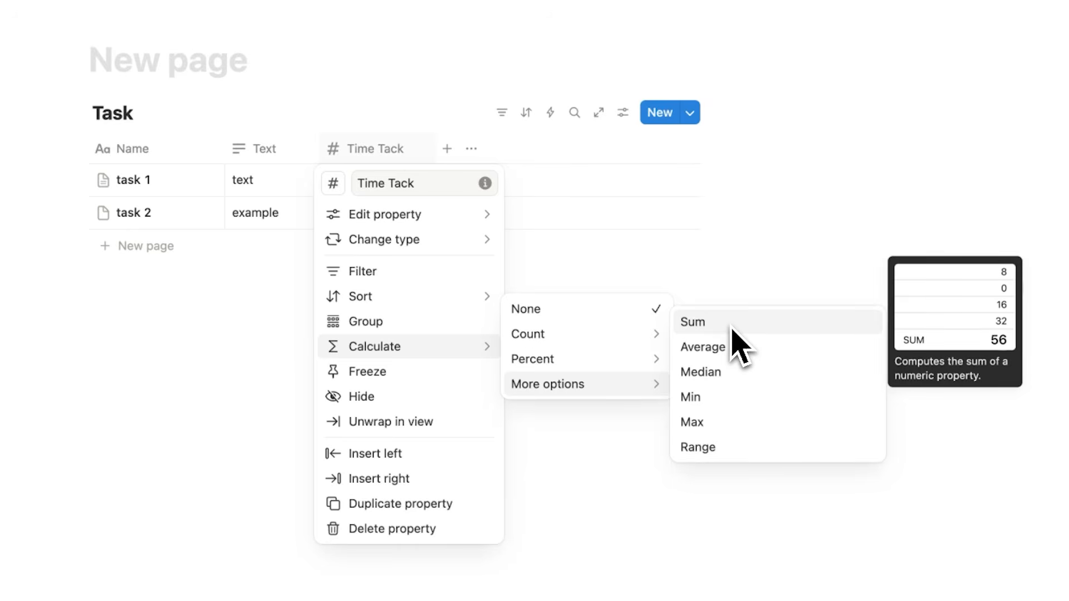
click(733, 329)
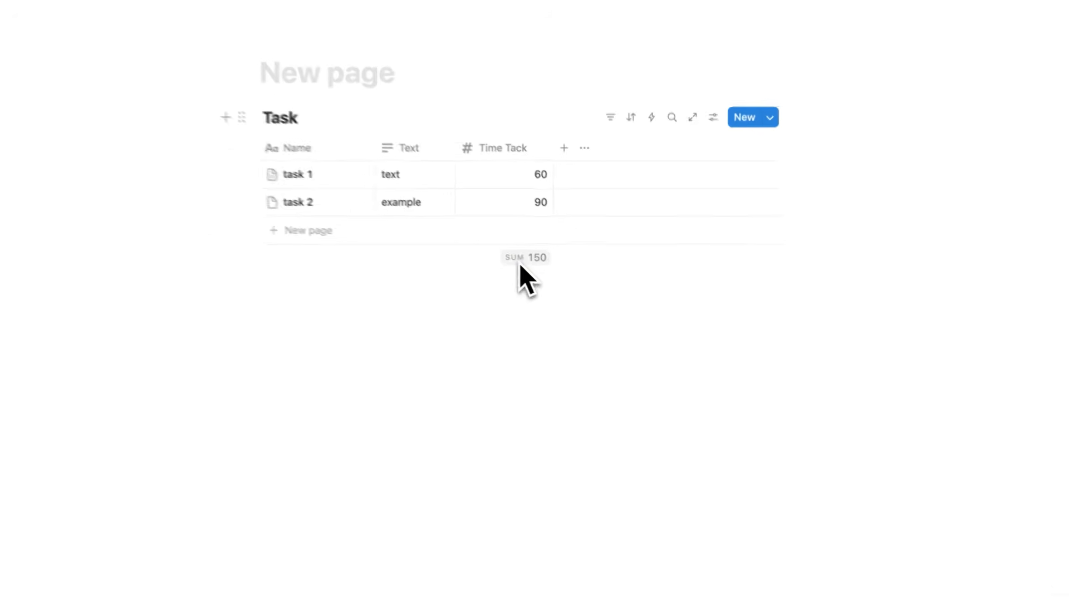
Step: Review the other calculation options available for the Time Tack column's total
click(537, 264)
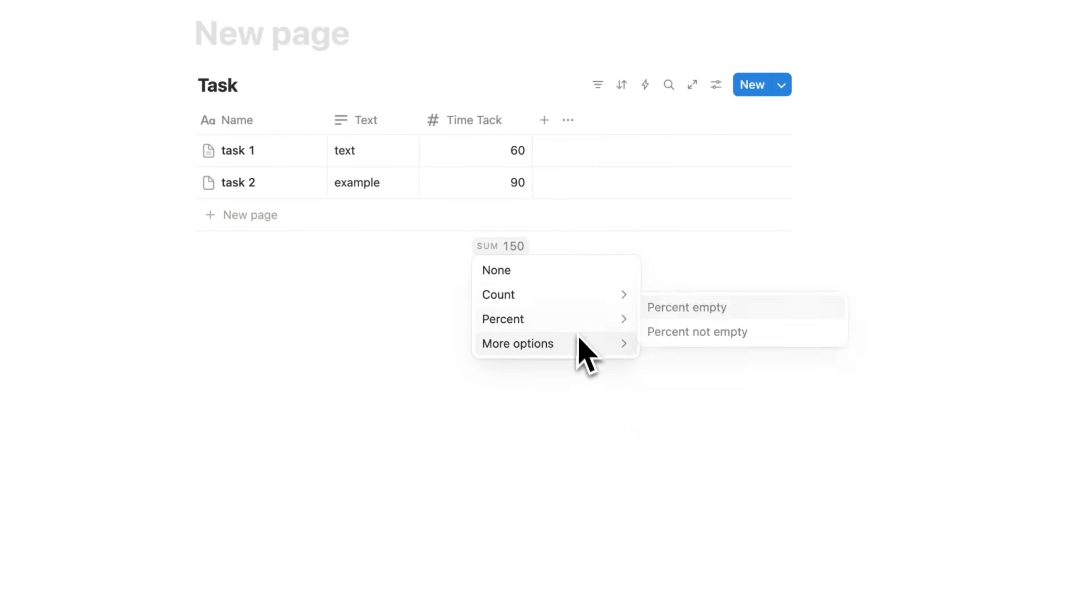
mouse_move(580, 344)
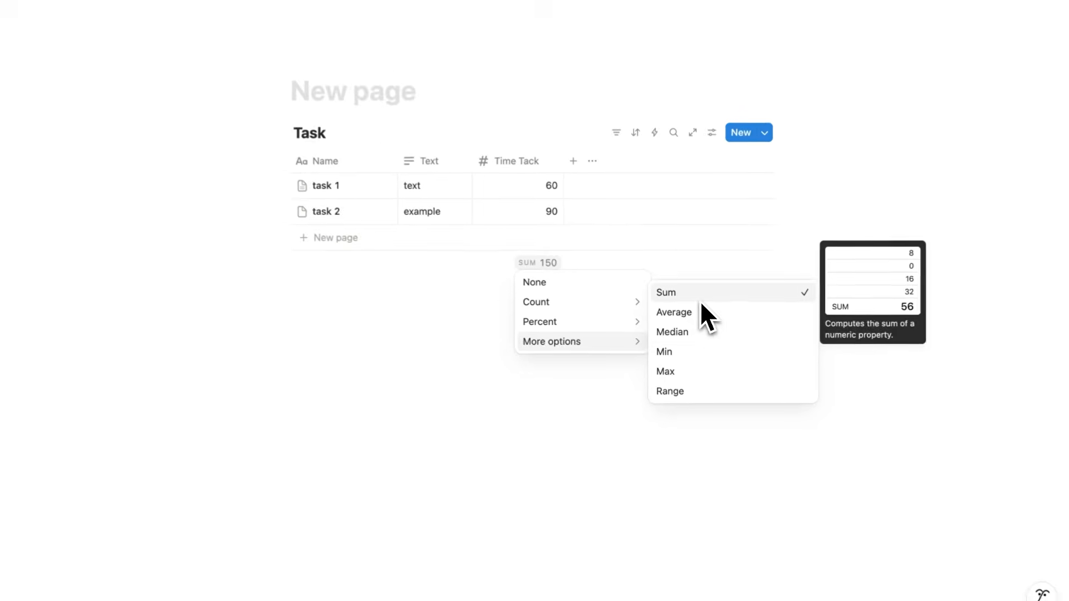
mouse_move(622, 322)
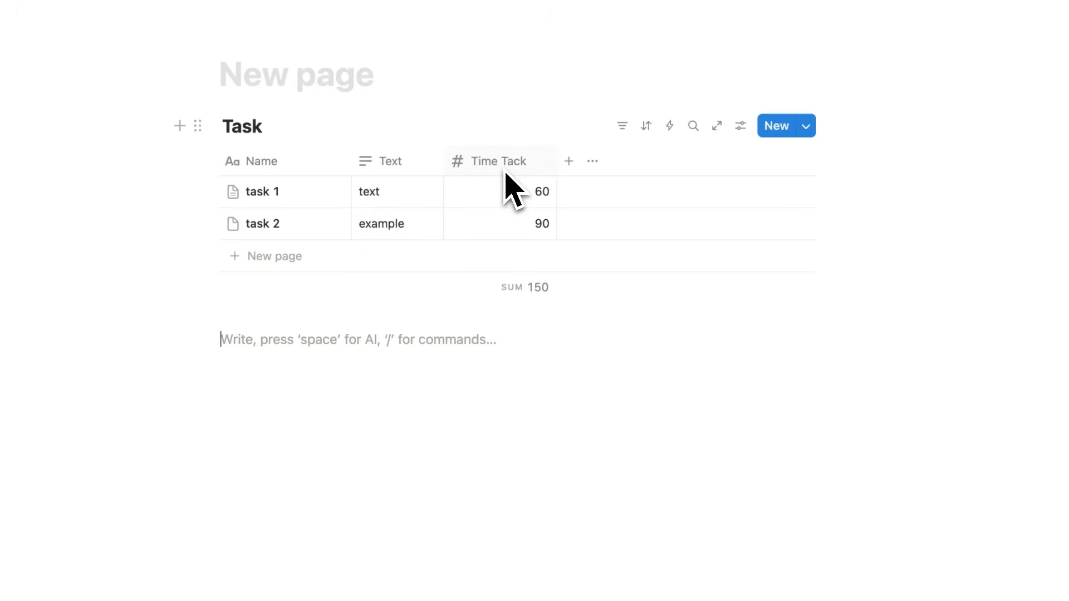
Step: Add a Select property and assign new options "Easy Task" to task 1 and "Hard Task" to task 2
click(569, 161)
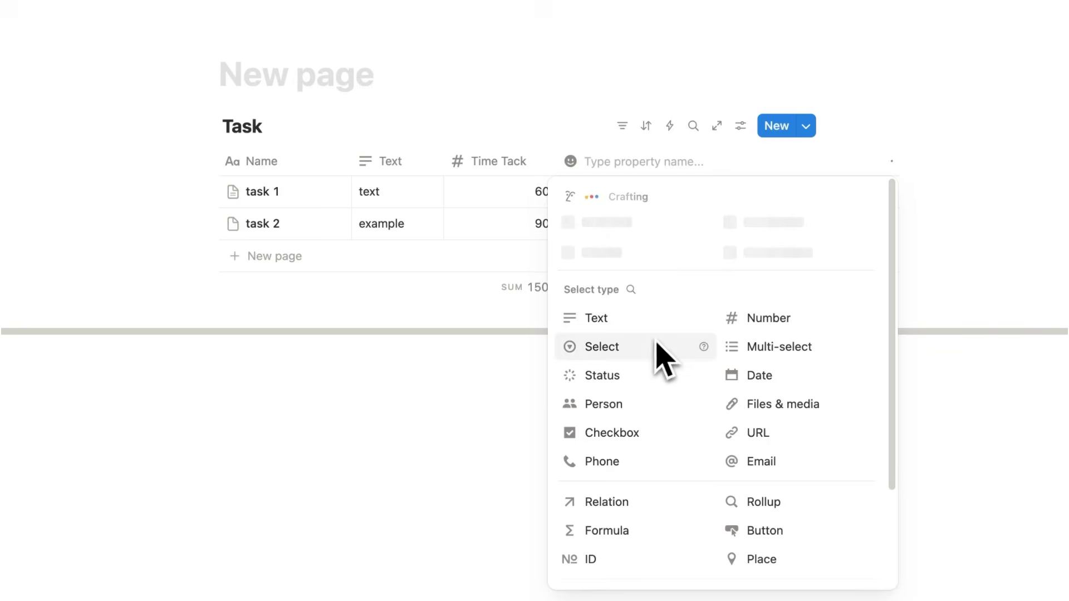
click(656, 346)
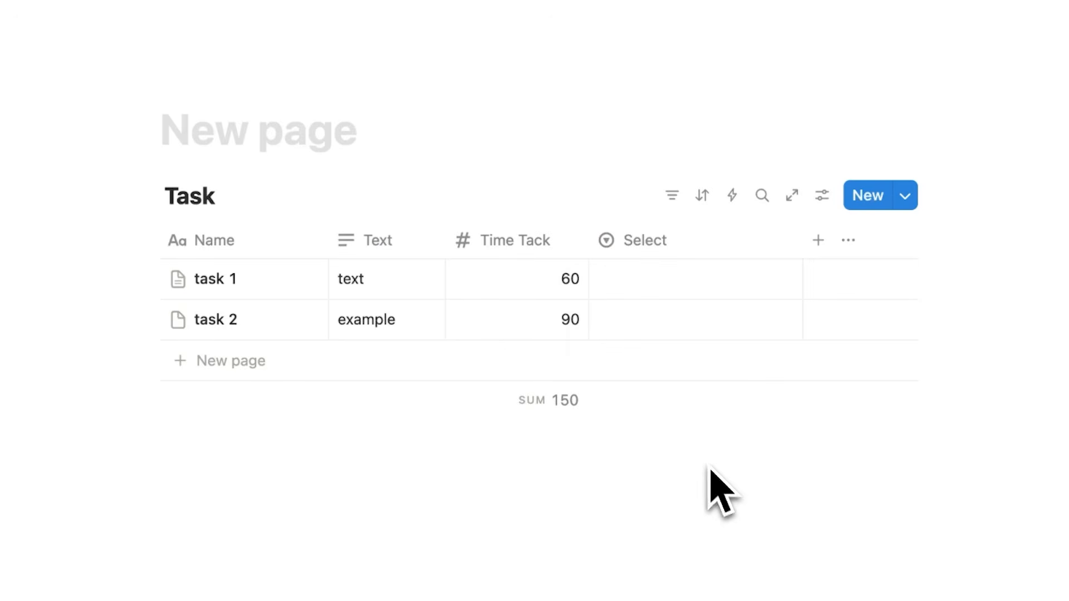
click(663, 279)
text(Easy Task)
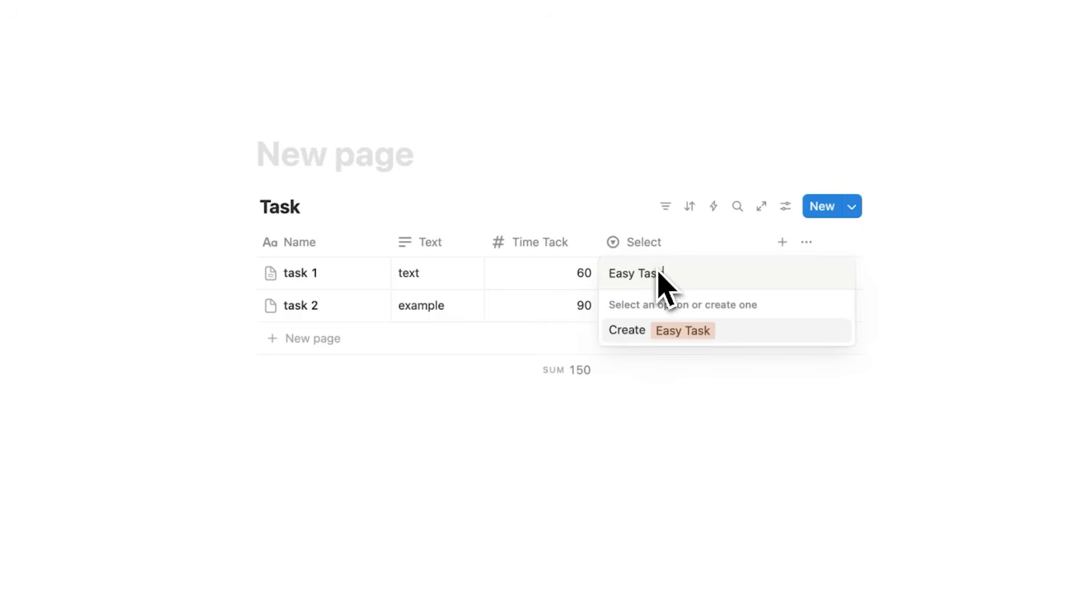
key(Return)
click(680, 298)
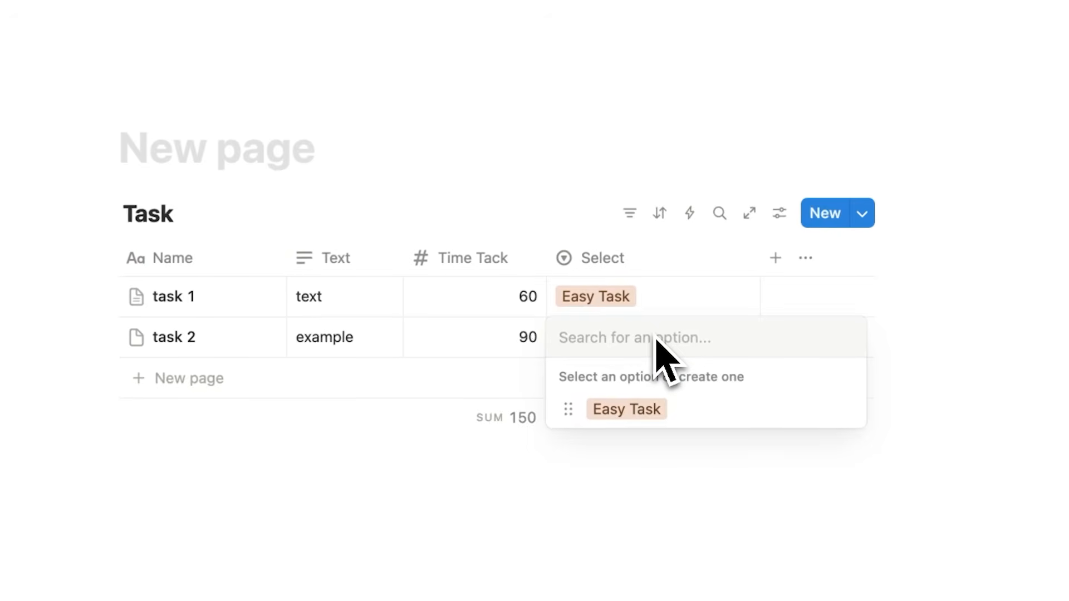
text(Hard Task)
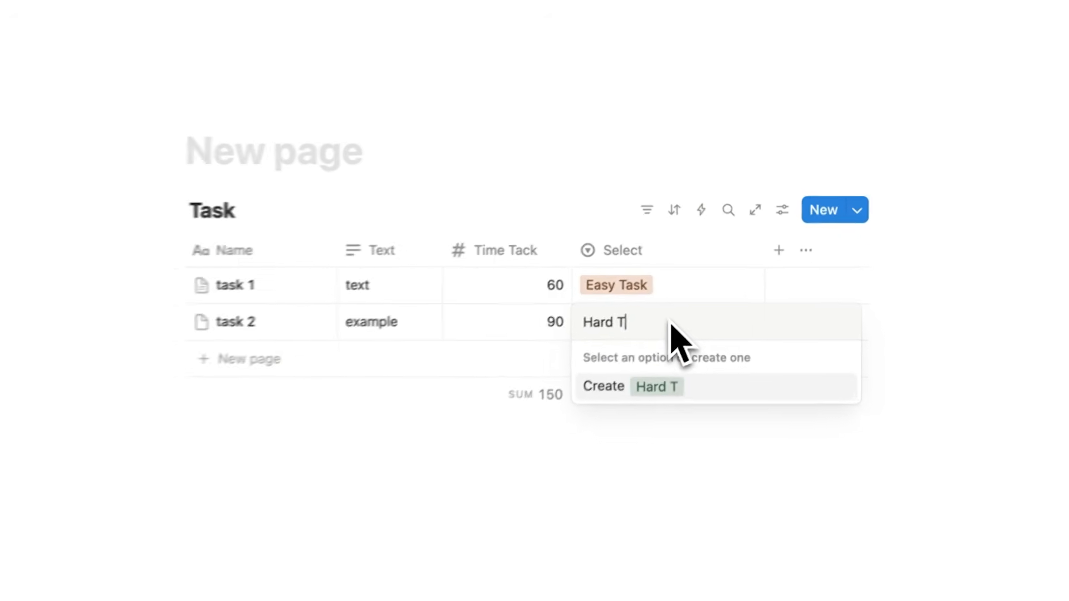
key(Return)
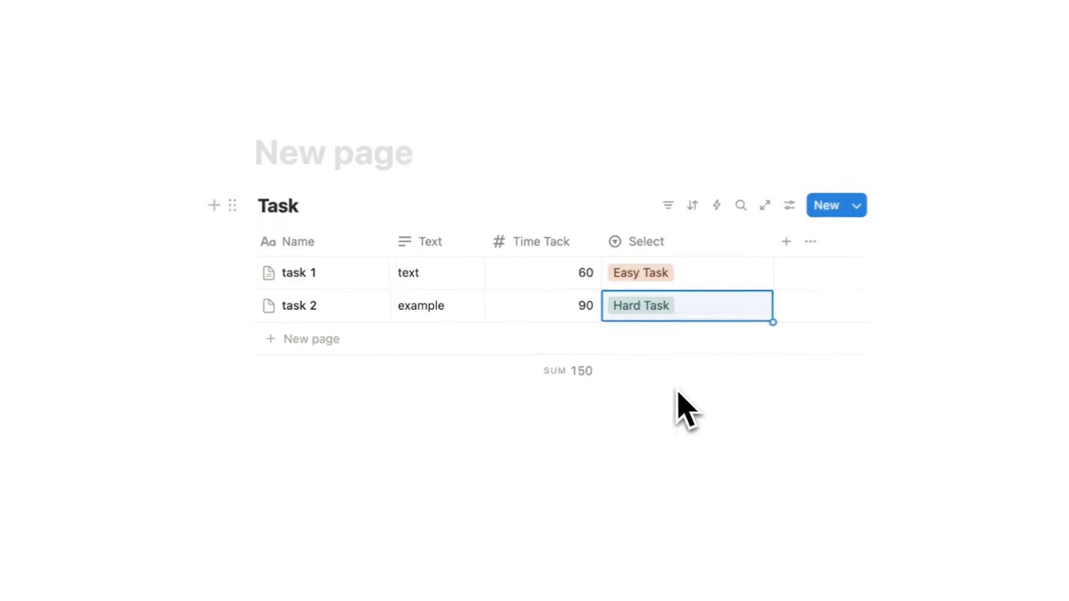
Step: Add a third, unnamed row and assign it a new Select option called "2 Min Task"
click(411, 339)
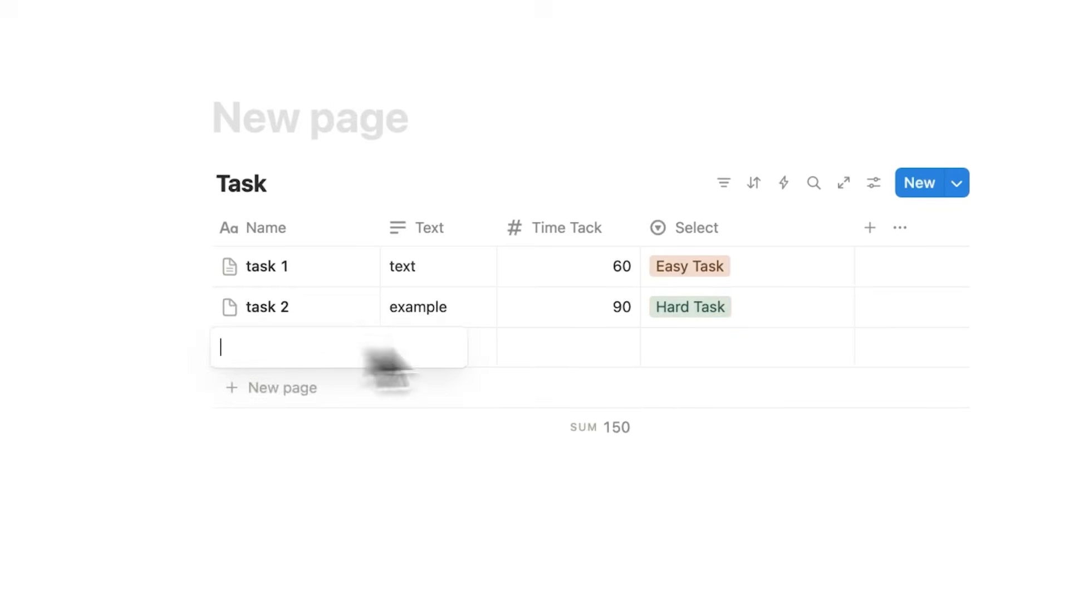
key(Escape)
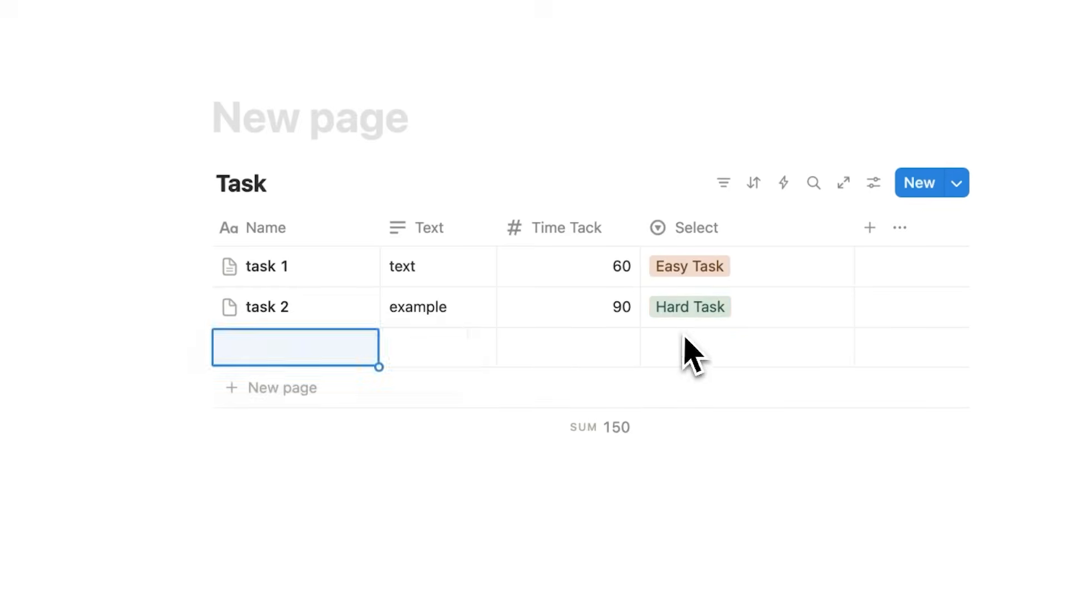
click(687, 349)
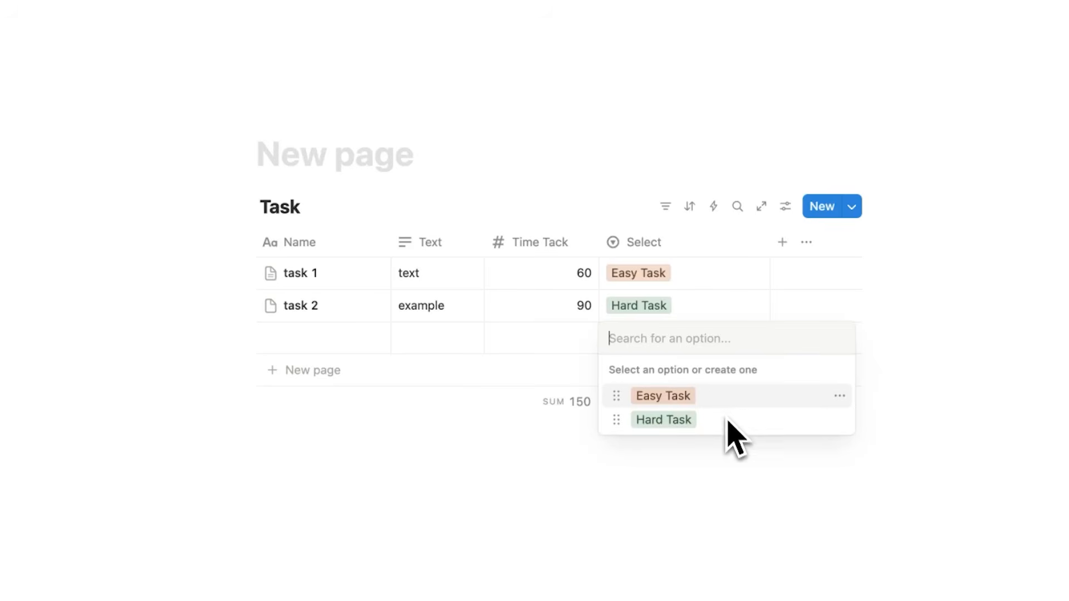
text(2 Min Task)
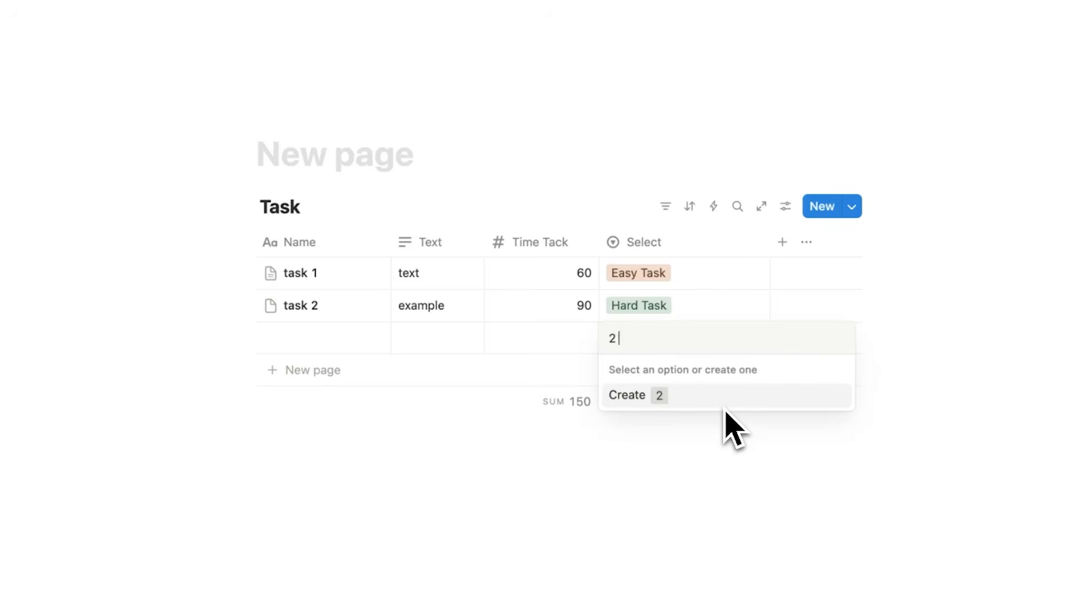
click(744, 401)
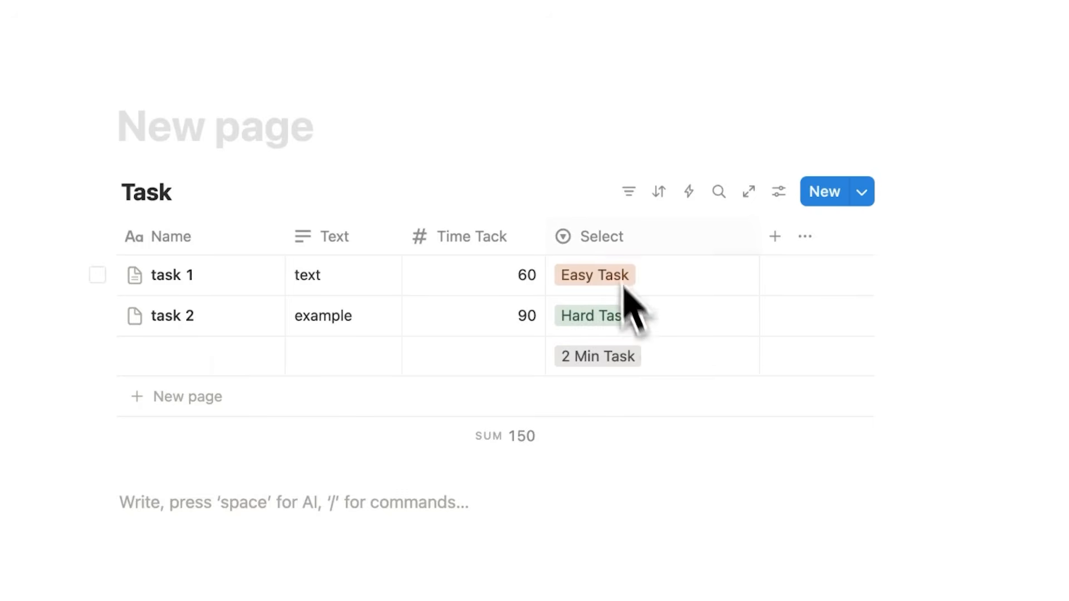
Step: Rename the Select property to "Type"
click(624, 248)
text(Type)
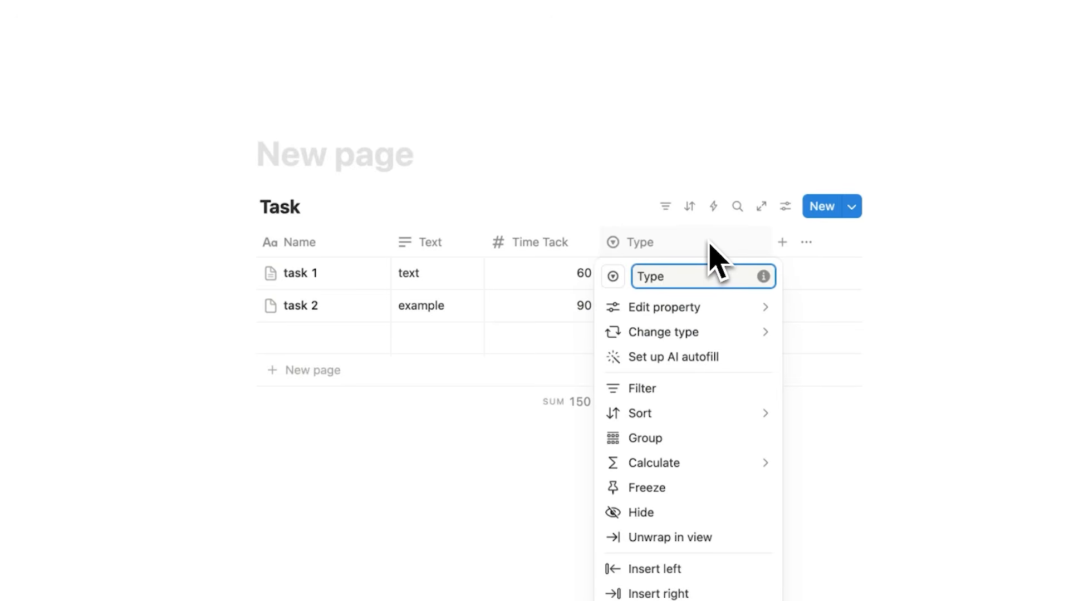
key(Return)
Step: Recolour the Type options, making "Easy Task" yellow and "Hard Task" red, and open the colour choices for "2 Min Task"
click(682, 274)
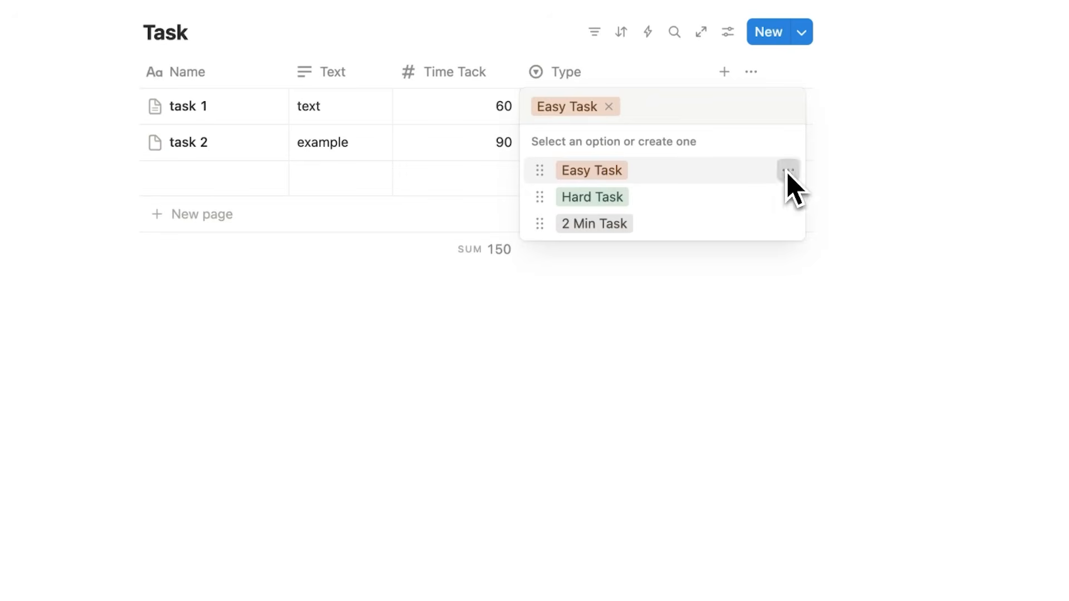
click(788, 171)
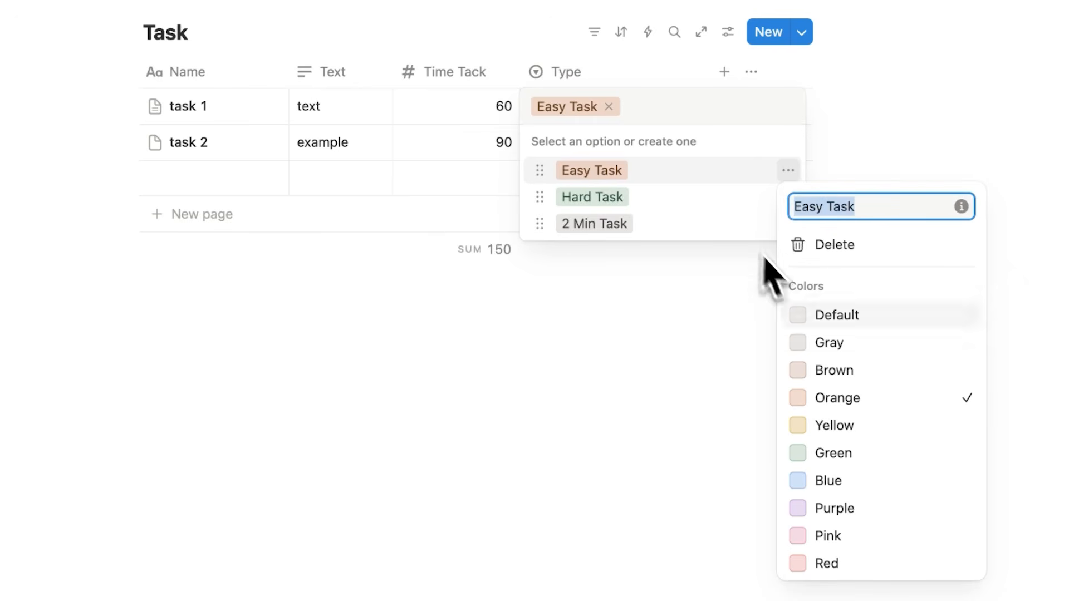
click(879, 432)
click(788, 197)
click(788, 197)
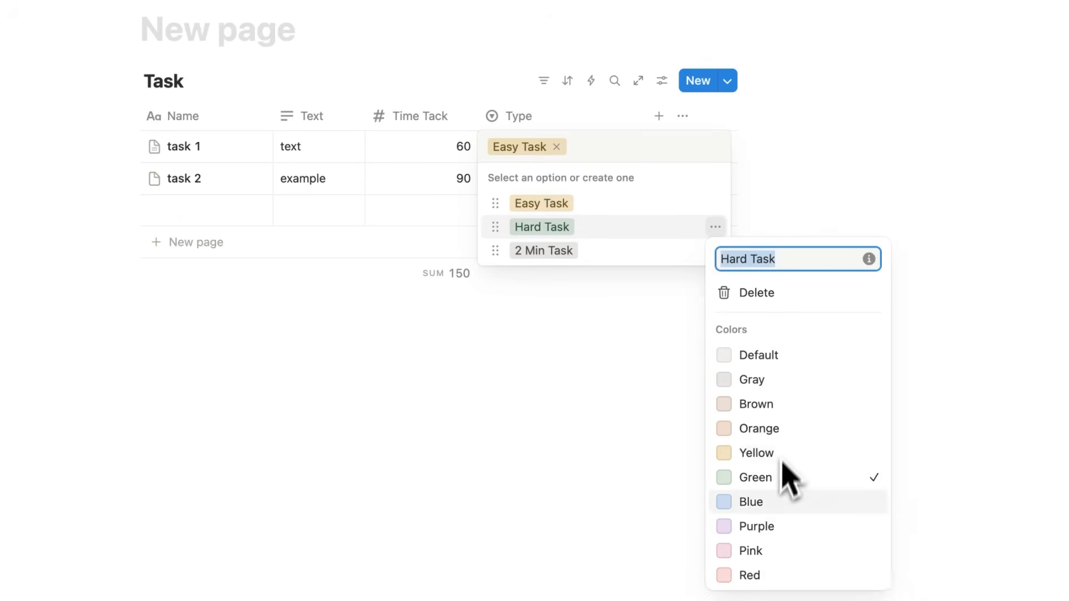
click(774, 573)
click(715, 251)
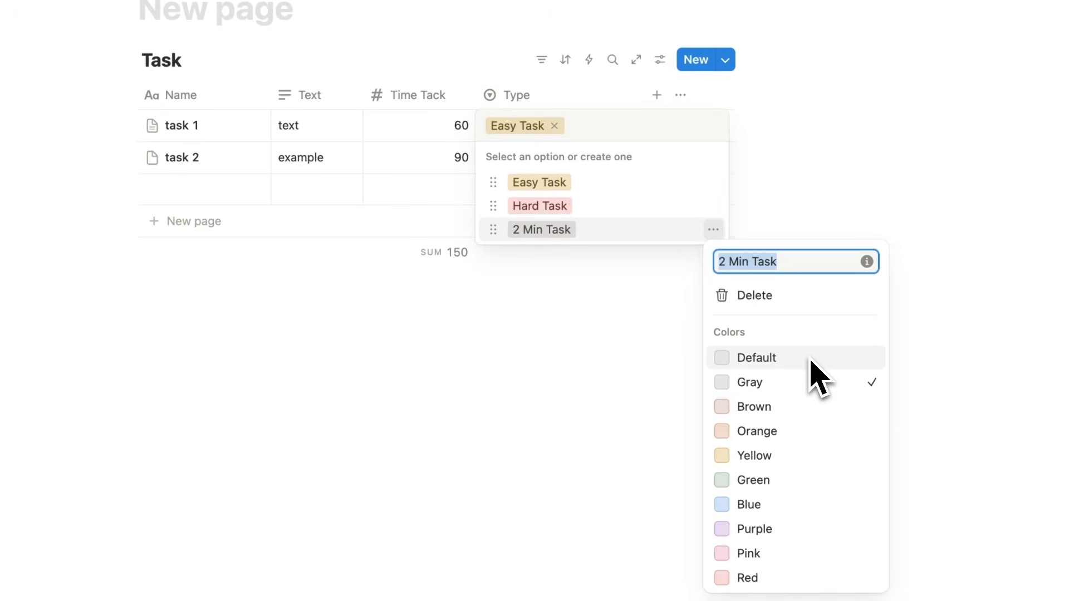
click(580, 353)
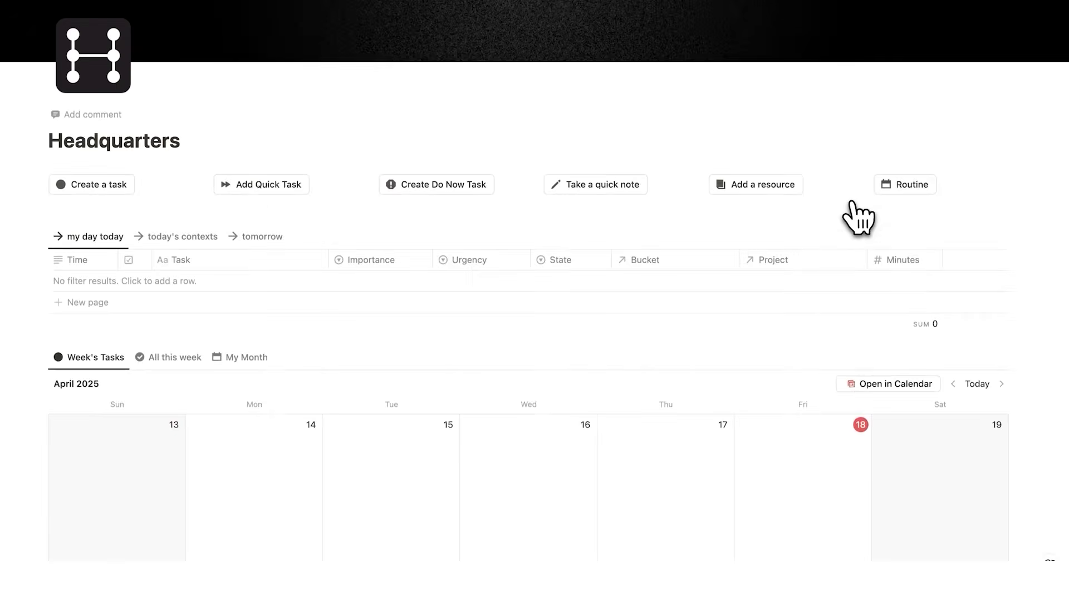
Step: In the Headquarters page's task list, set Task 2's State to Easy and assign the date October 6, 2025
scroll(847, 219, down, 5)
scroll(857, 217, down, 10)
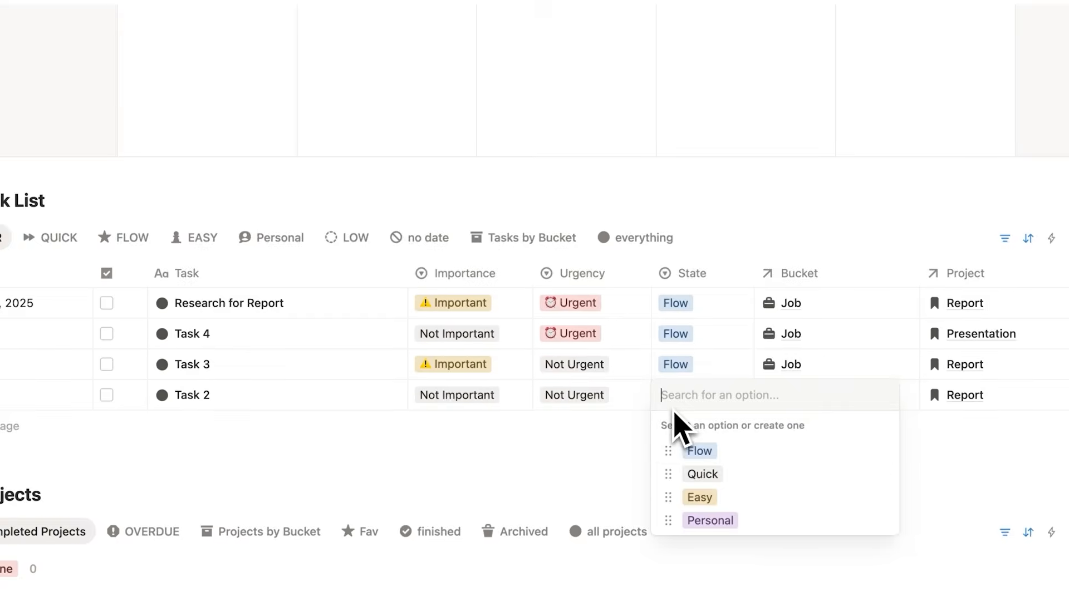
click(661, 414)
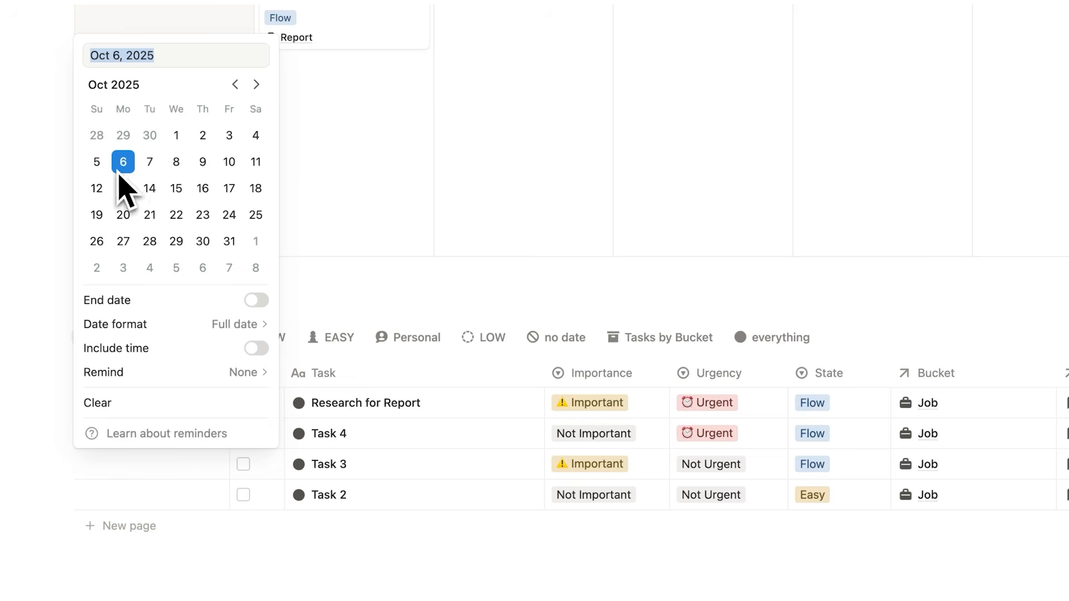
click(405, 200)
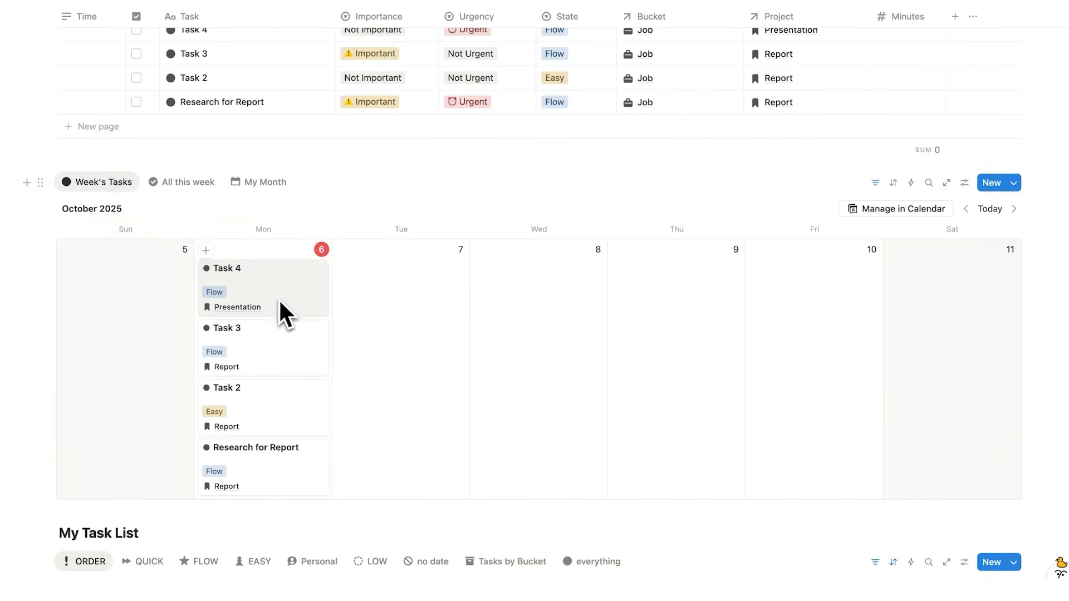
Step: Reschedule Task 3 from Monday, October 6 to Tuesday, October 7 in the Week's Tasks calendar
drag(303, 335, 403, 342)
drag(403, 223, 412, 215)
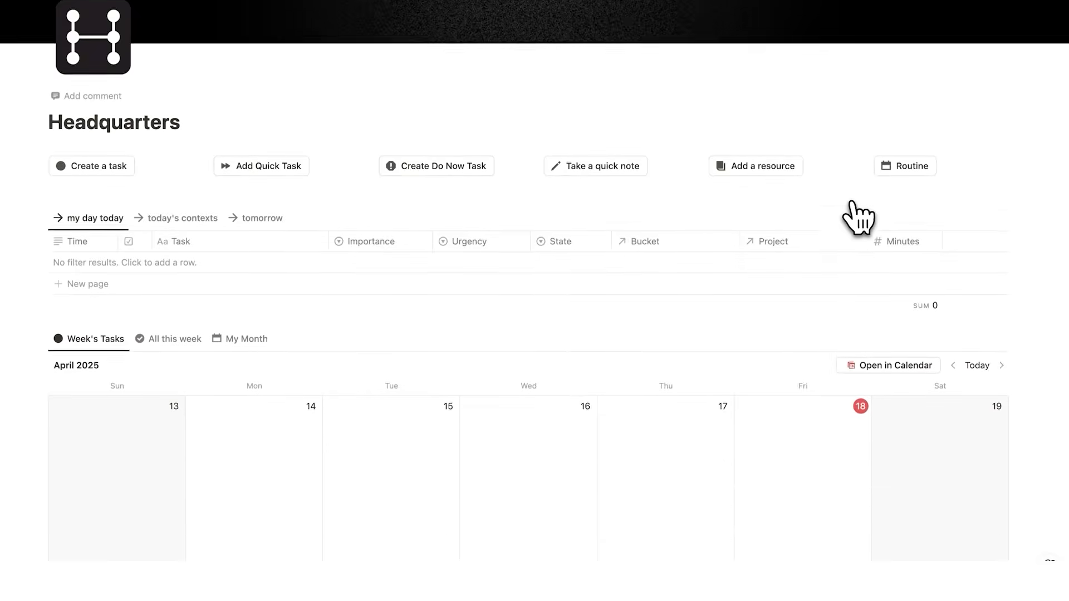
scroll(852, 215, down, 5)
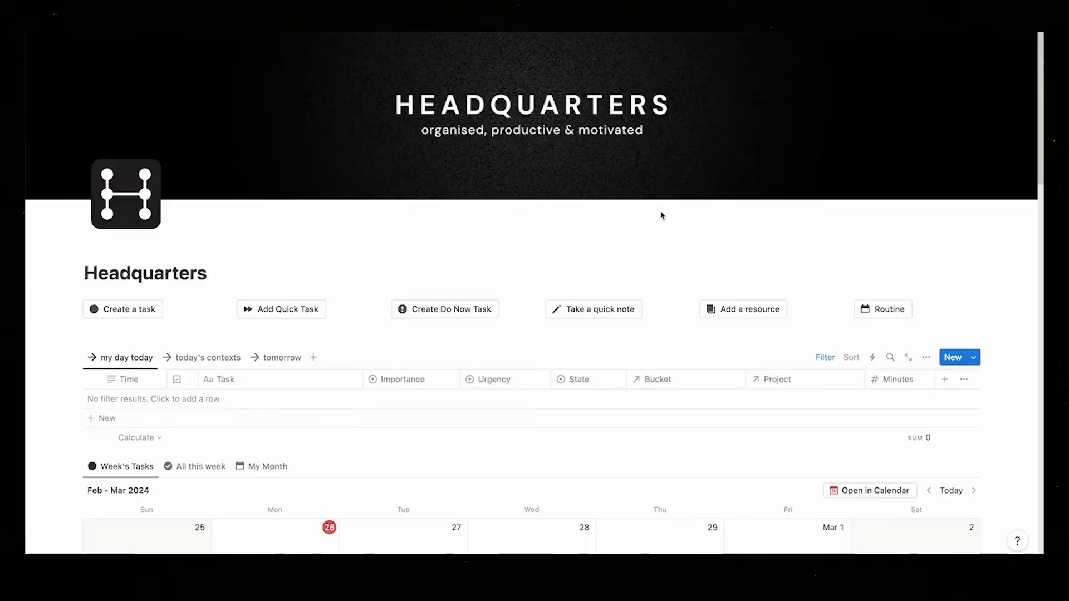
scroll(661, 214, down, 2)
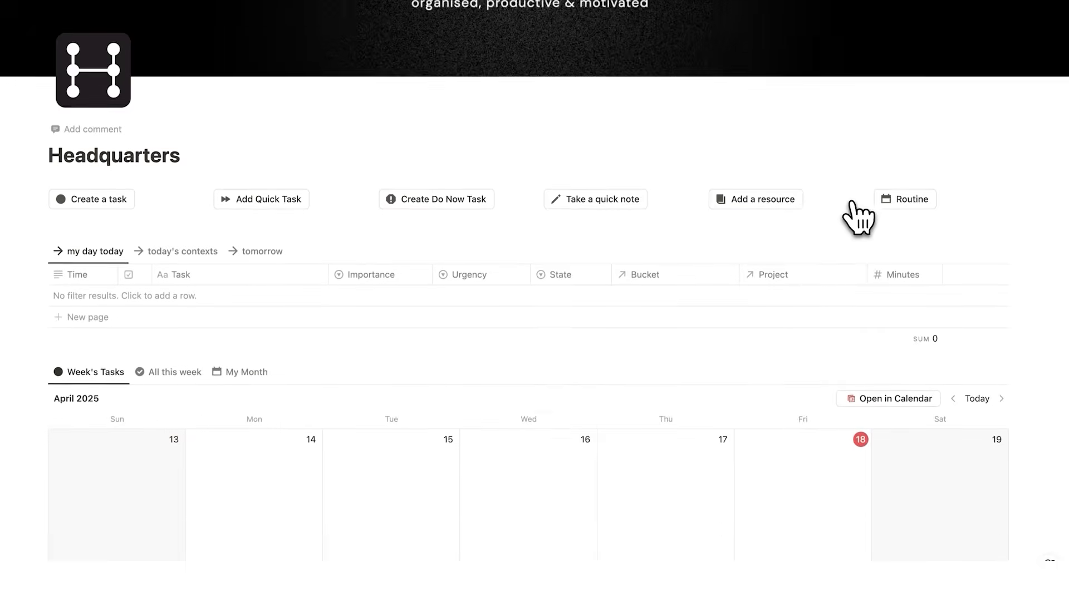
scroll(858, 218, down, 5)
scroll(857, 219, down, 10)
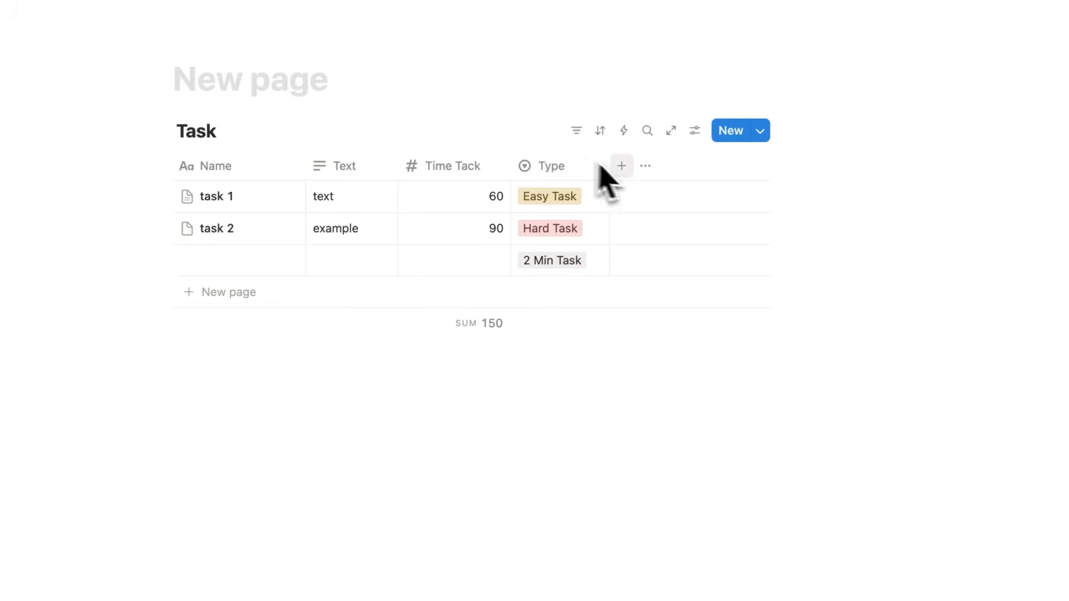
Step: Add a Multi-select property to the Task table, assigning new options 1 and 2 to task 1 and option 1 to task 2
click(621, 167)
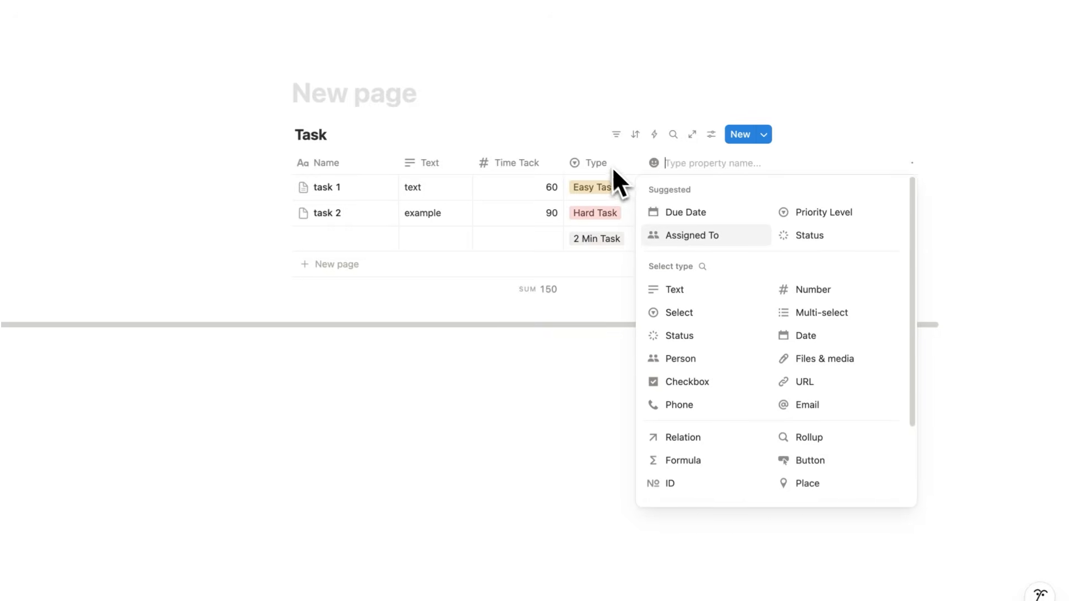
click(820, 312)
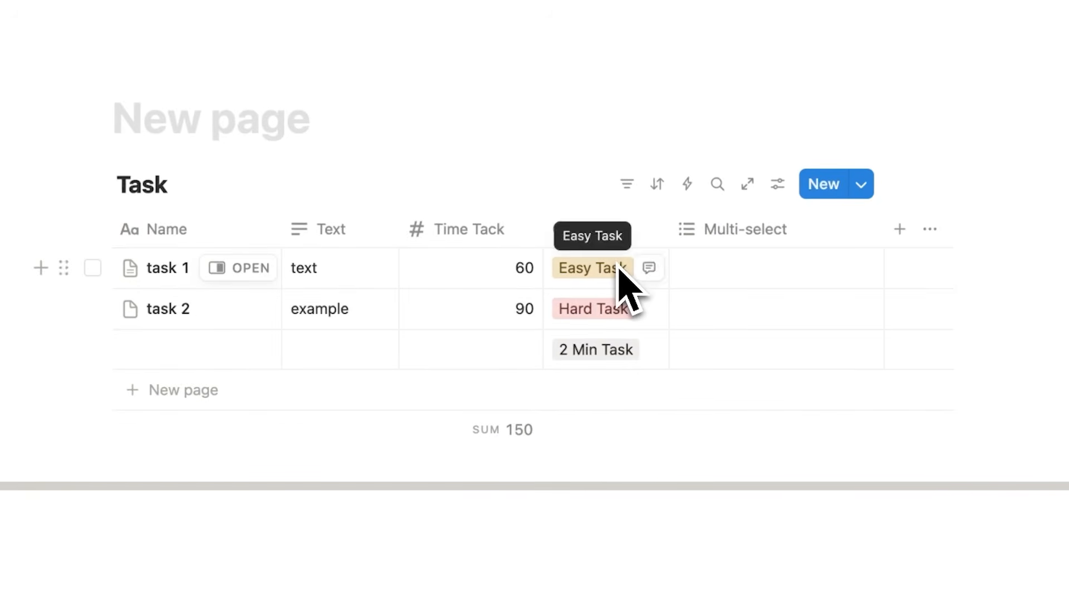
click(724, 274)
text(1 2)
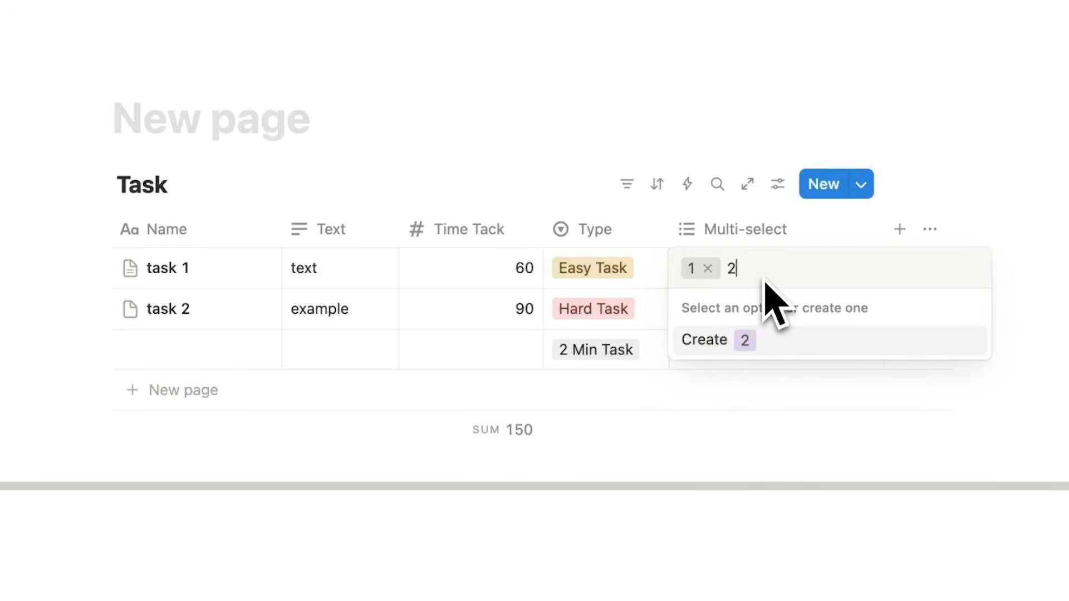
click(762, 342)
click(823, 513)
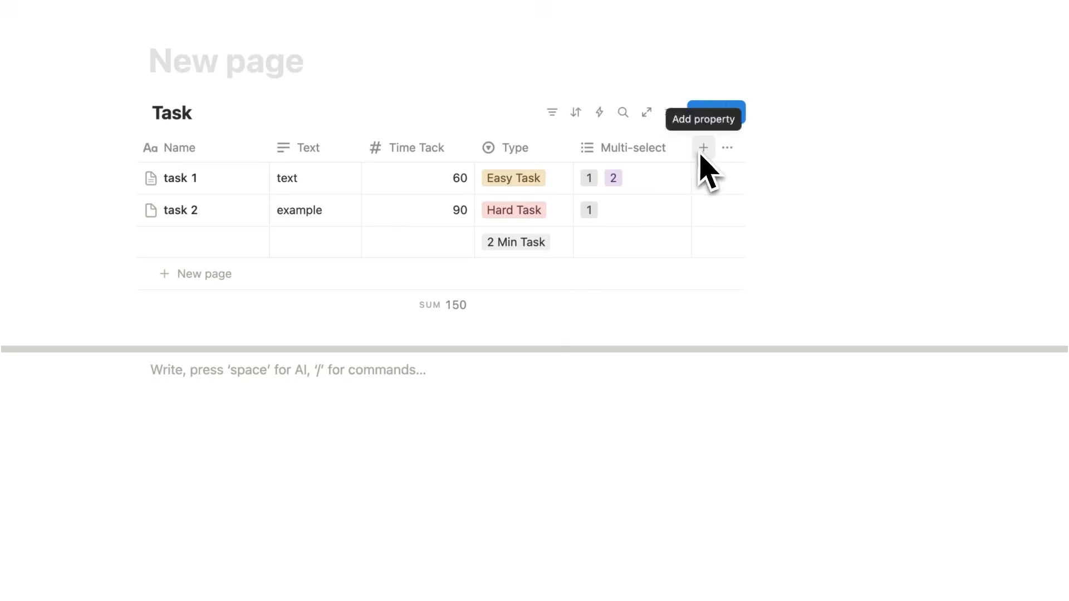
Step: Add a Status property to the Task table and check the status options available for task 1
click(703, 148)
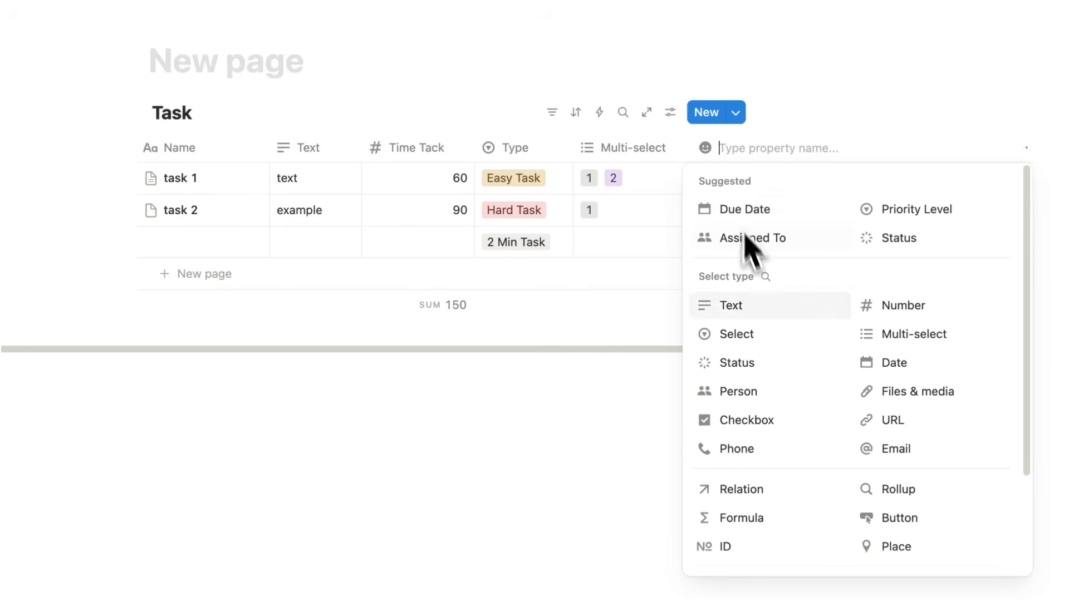
click(778, 368)
click(805, 190)
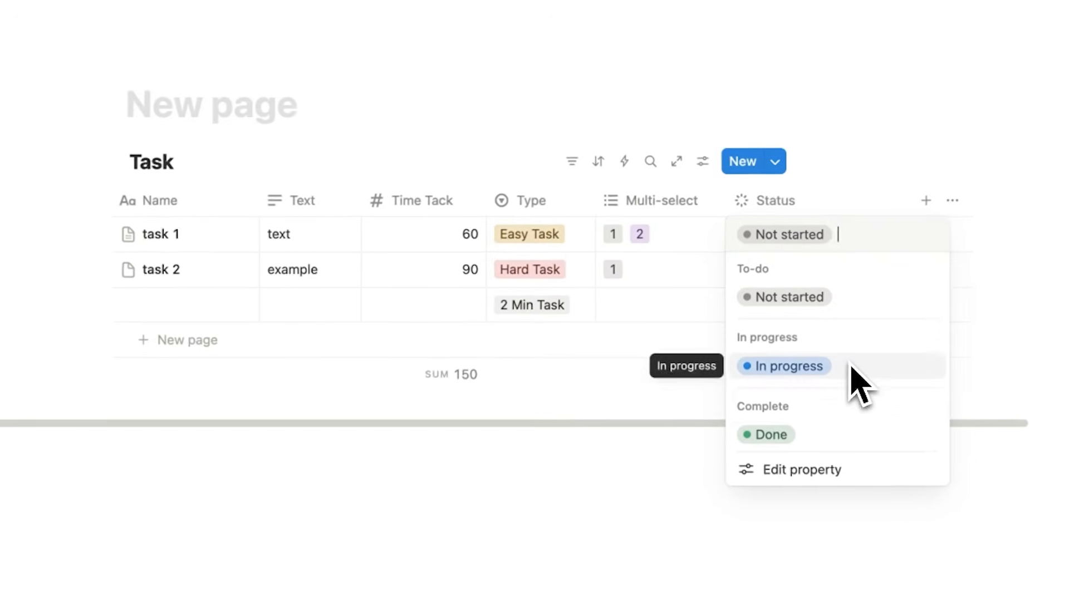
click(669, 466)
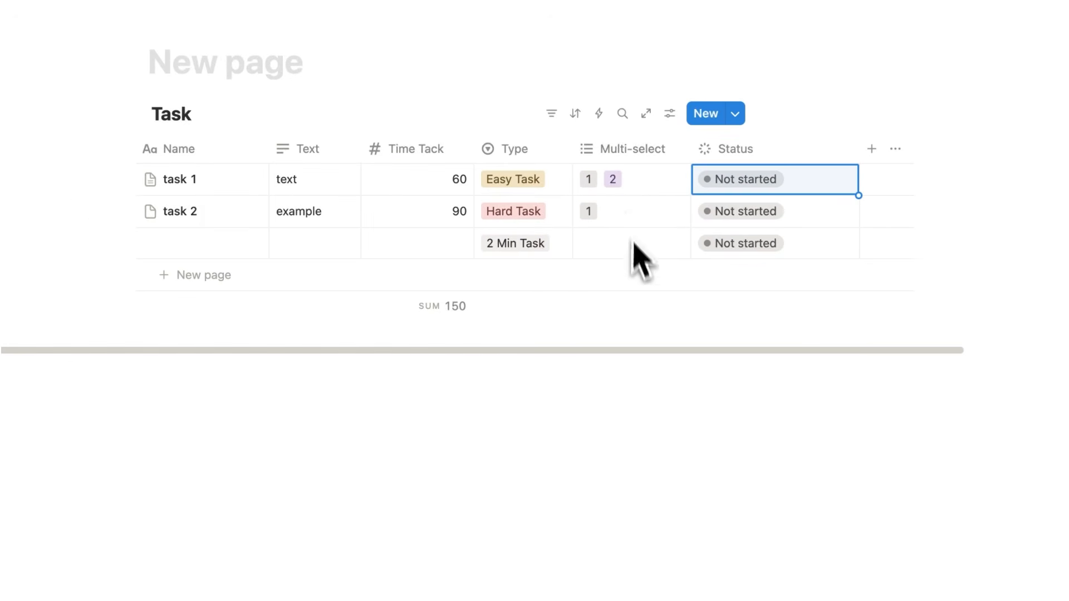
click(782, 190)
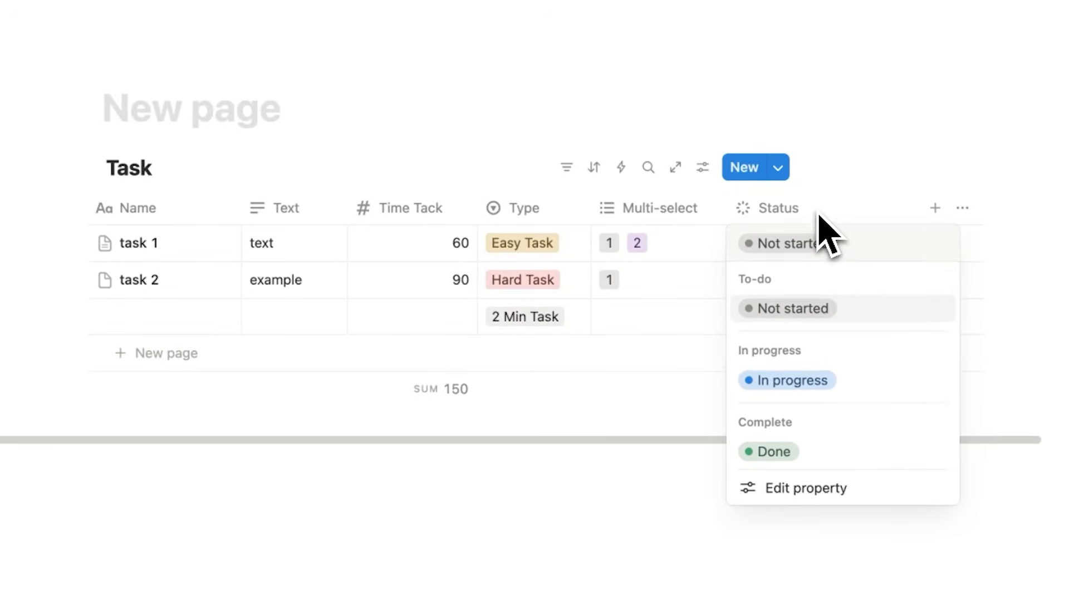
click(798, 210)
click(727, 399)
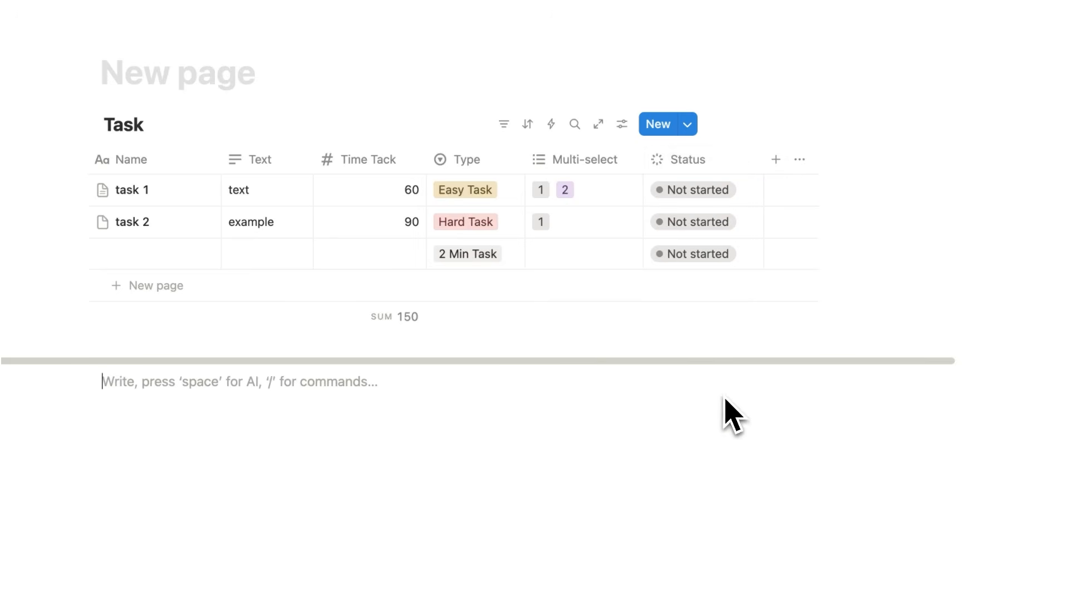
Step: Add a Date property to the Task table and set task 1's date to October 25, 2025
click(747, 159)
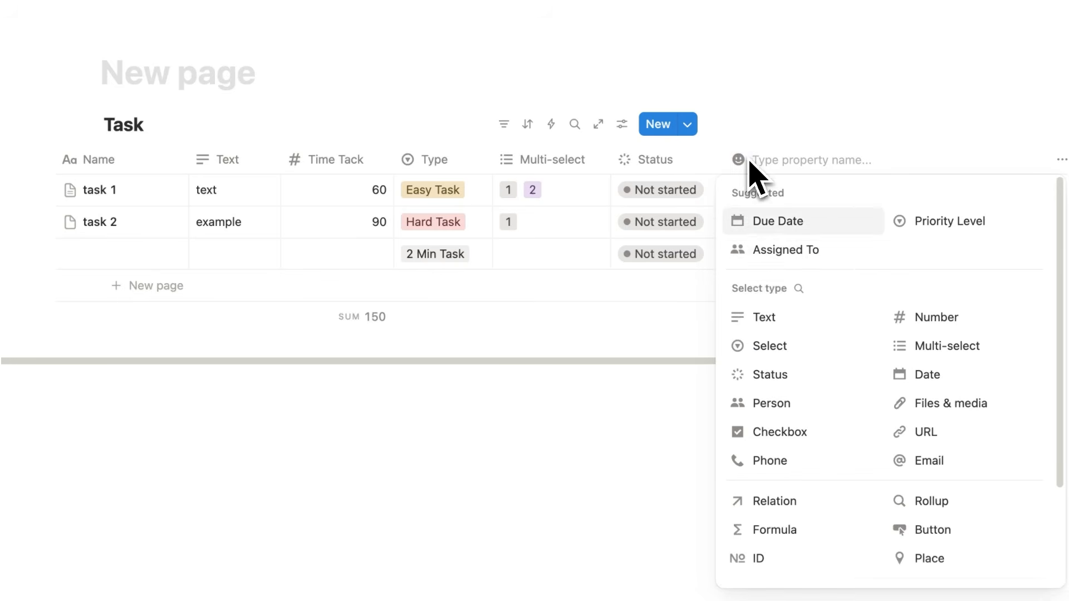
click(948, 376)
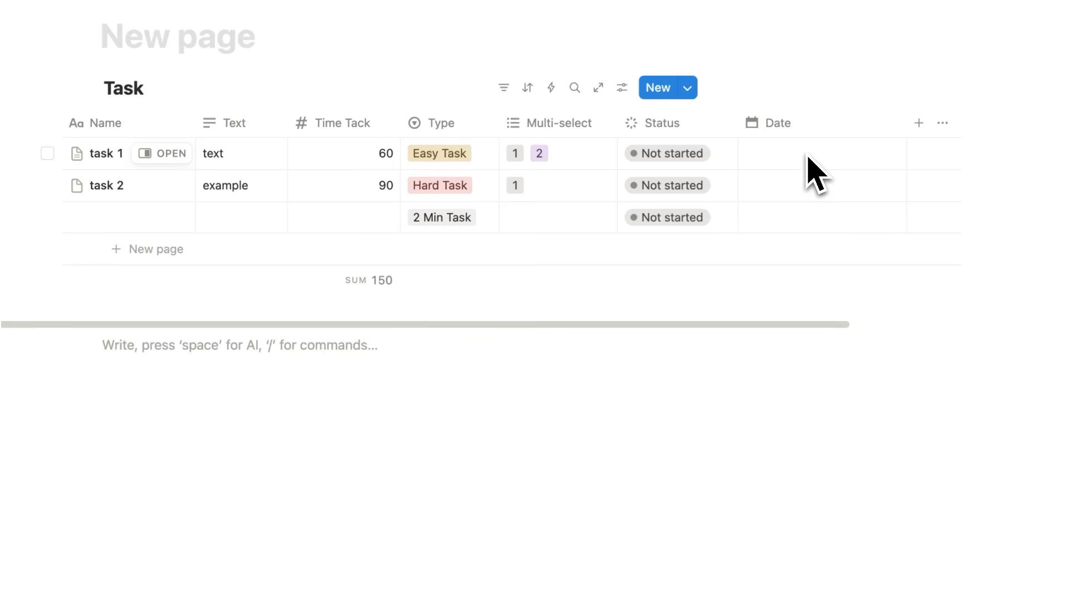
click(807, 155)
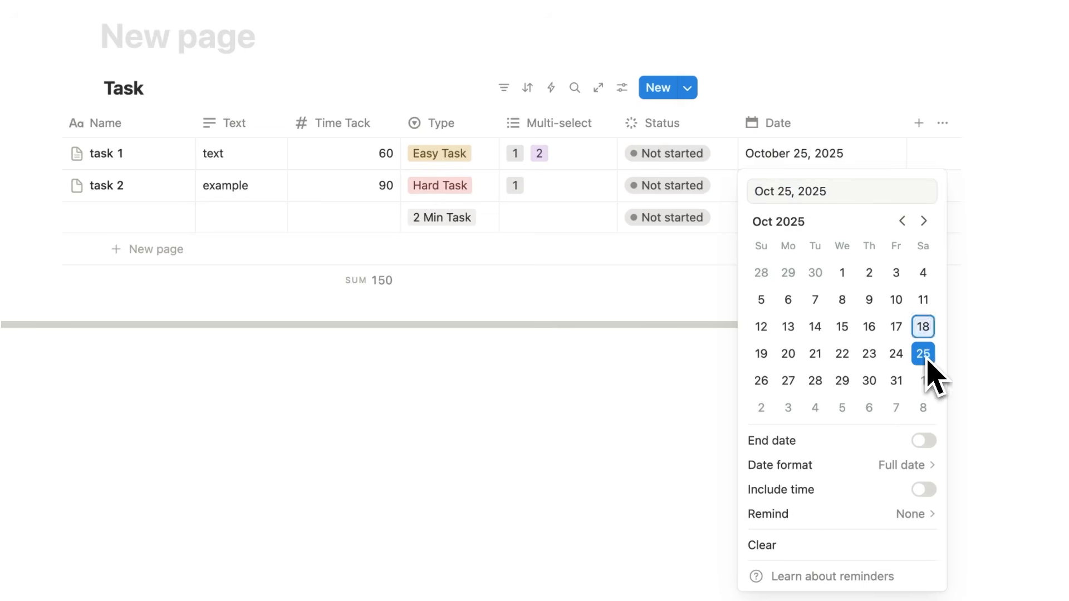
key(Escape)
Step: Give task 2 a date range of October 25 to October 28, 2025, and the unnamed row October 25, 2025 at 1:00 PM
click(818, 156)
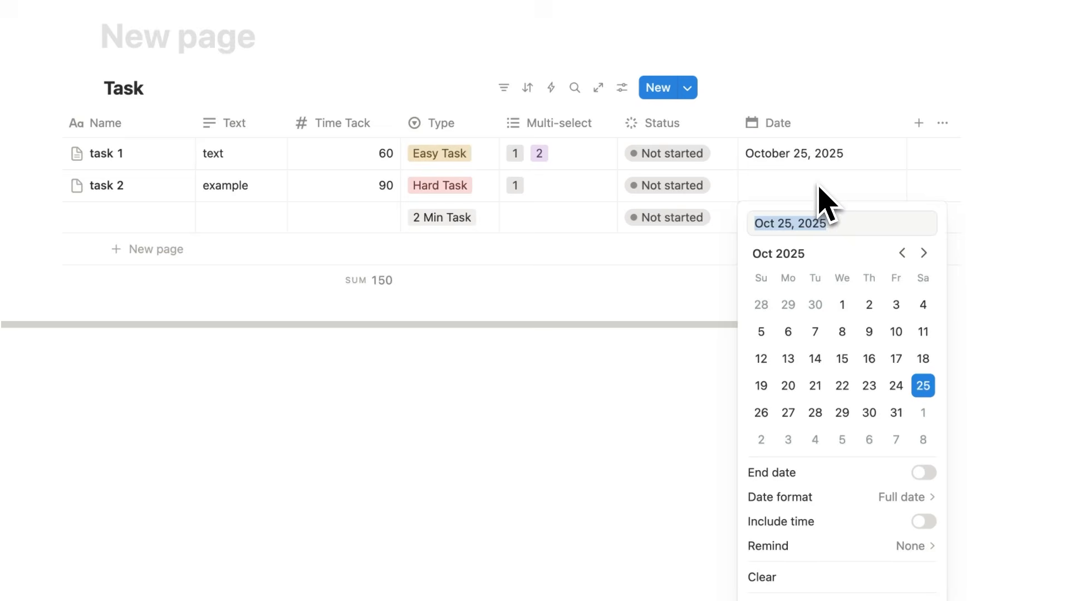
click(924, 474)
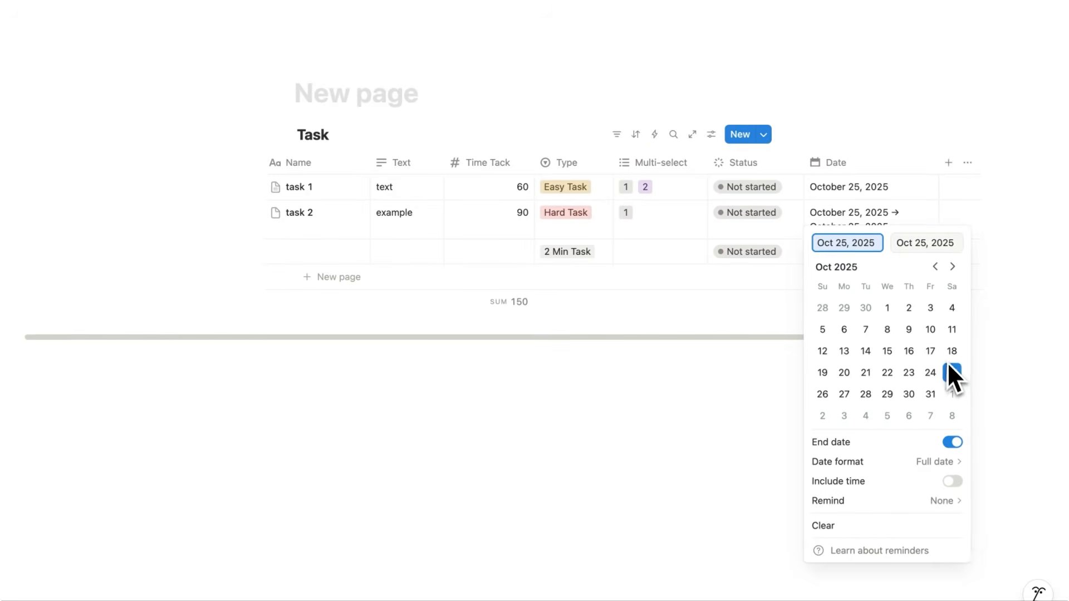
click(952, 373)
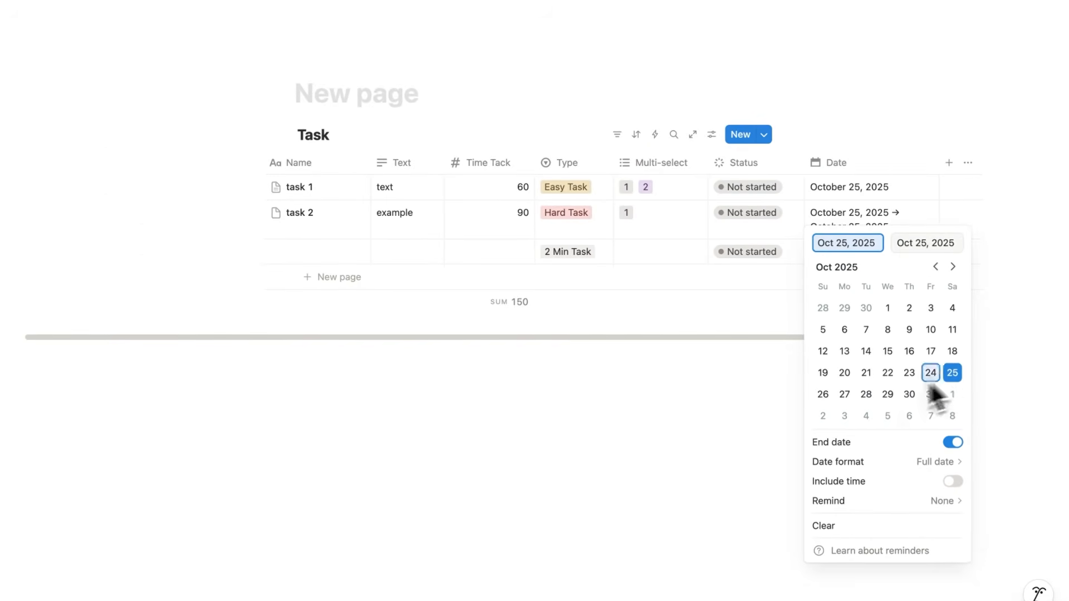
click(866, 394)
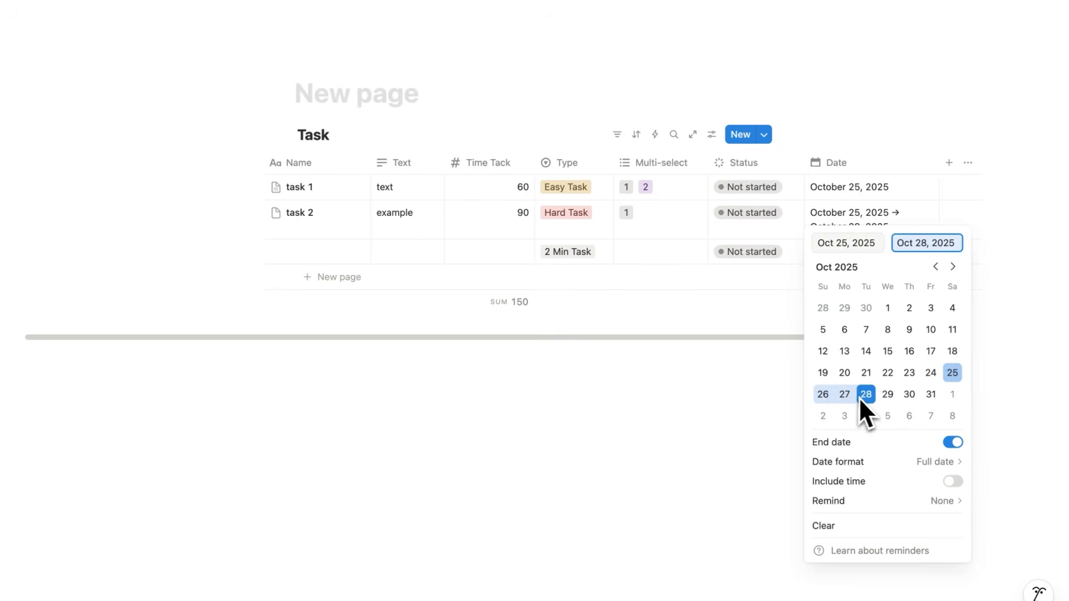
click(774, 367)
click(846, 252)
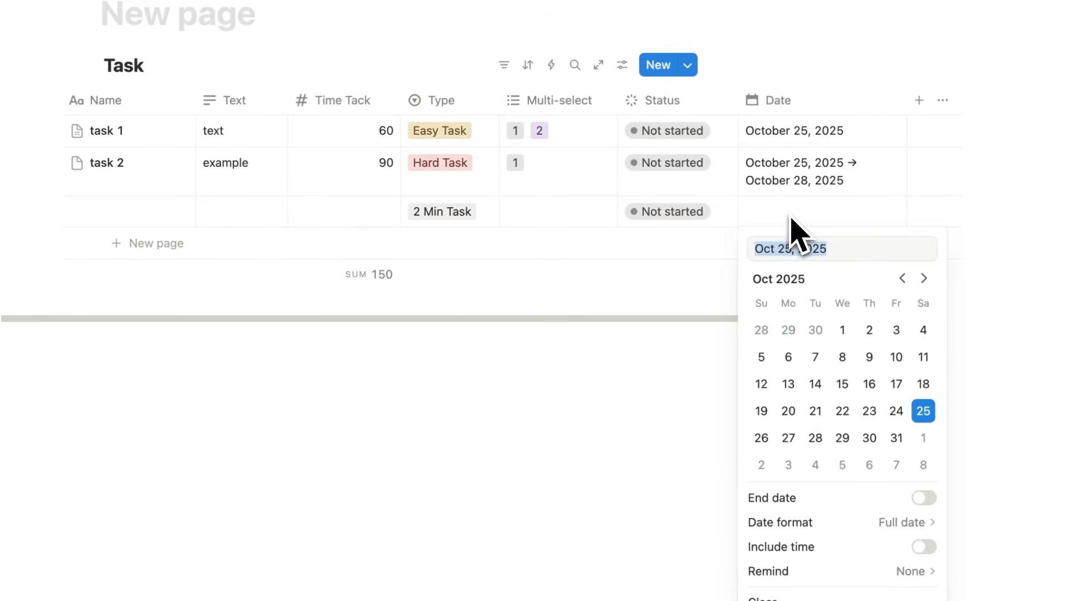
click(923, 546)
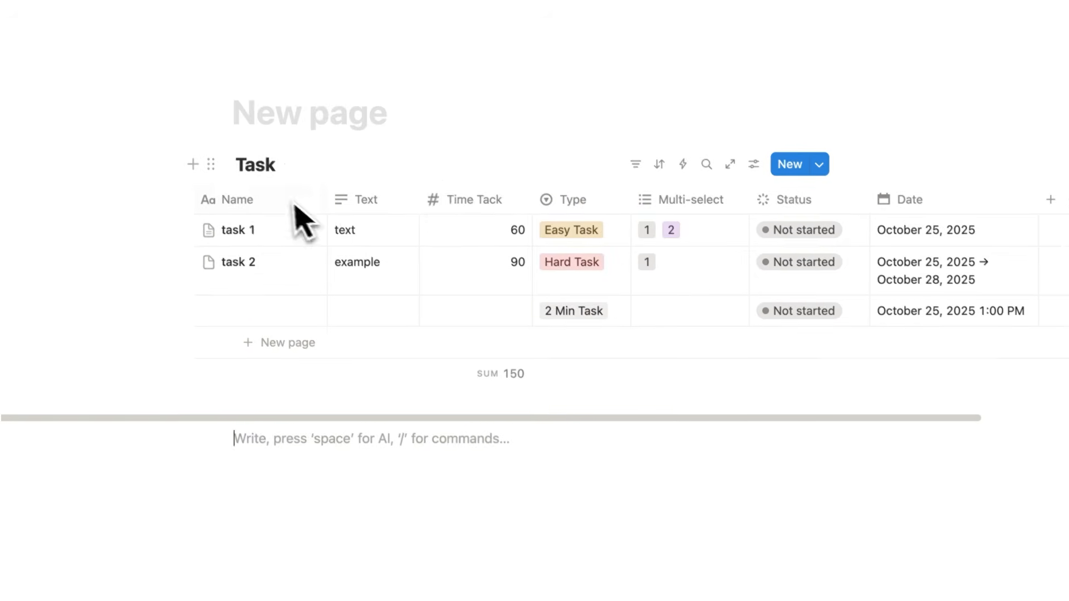
Step: Switch the Task database's layout from Table to Calendar and check how the dated tasks are placed in October 2025
double_click(262, 174)
click(759, 168)
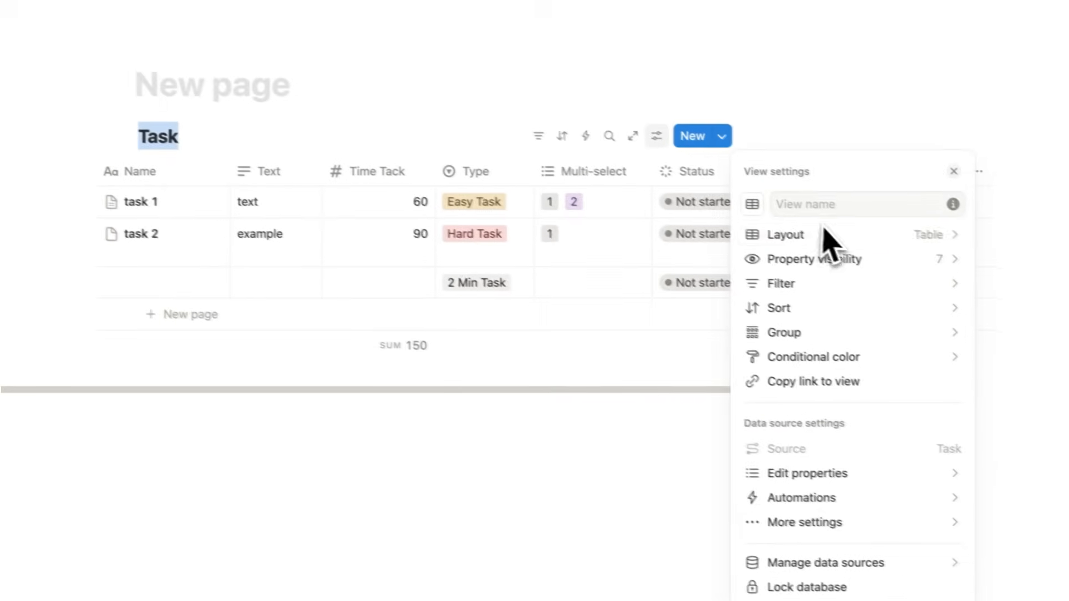
click(824, 239)
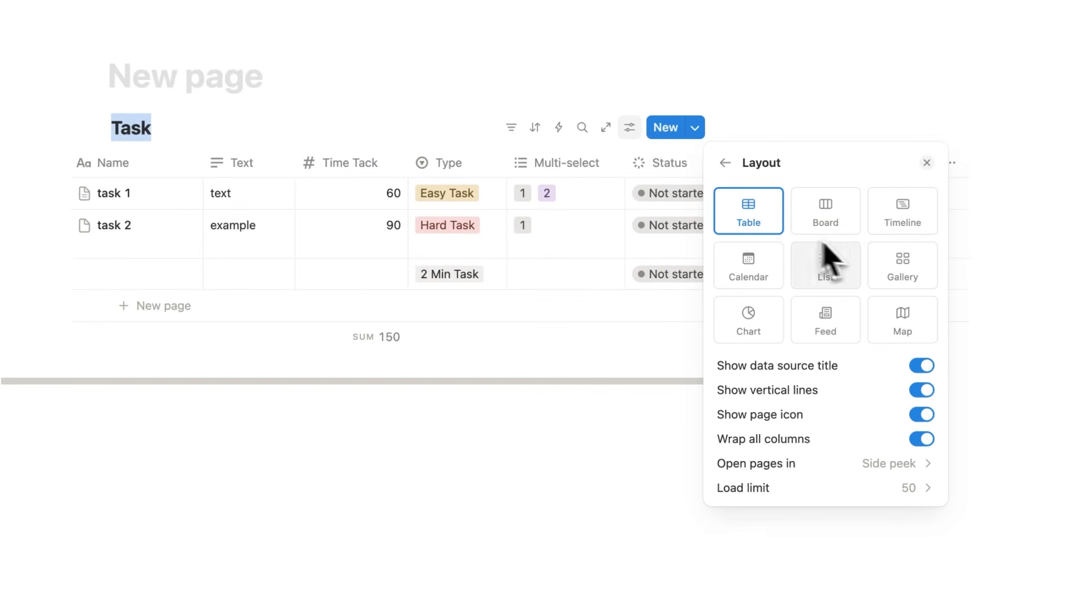
click(779, 273)
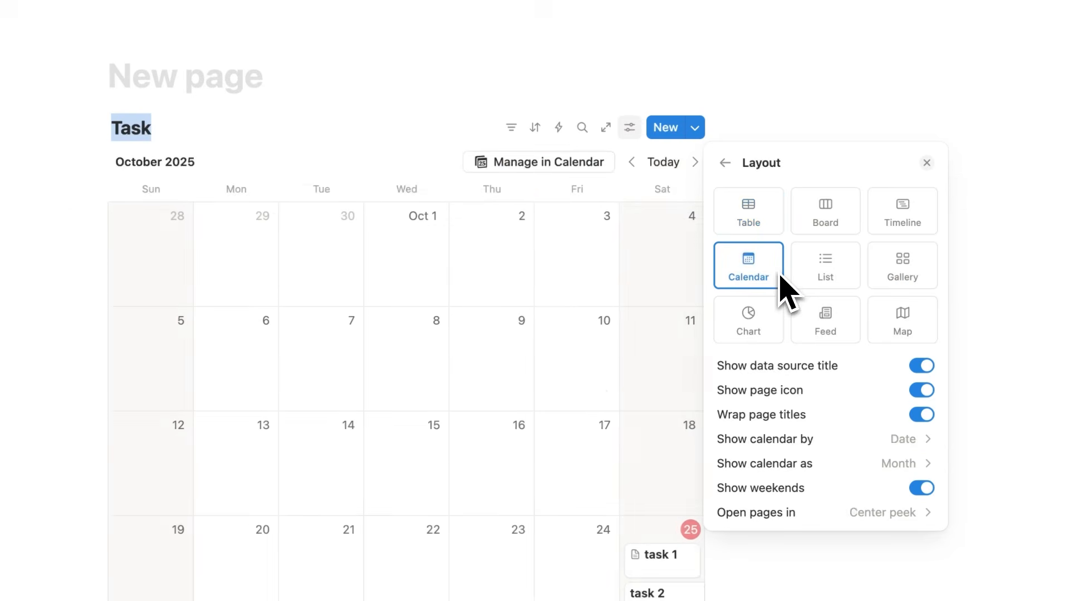
click(607, 380)
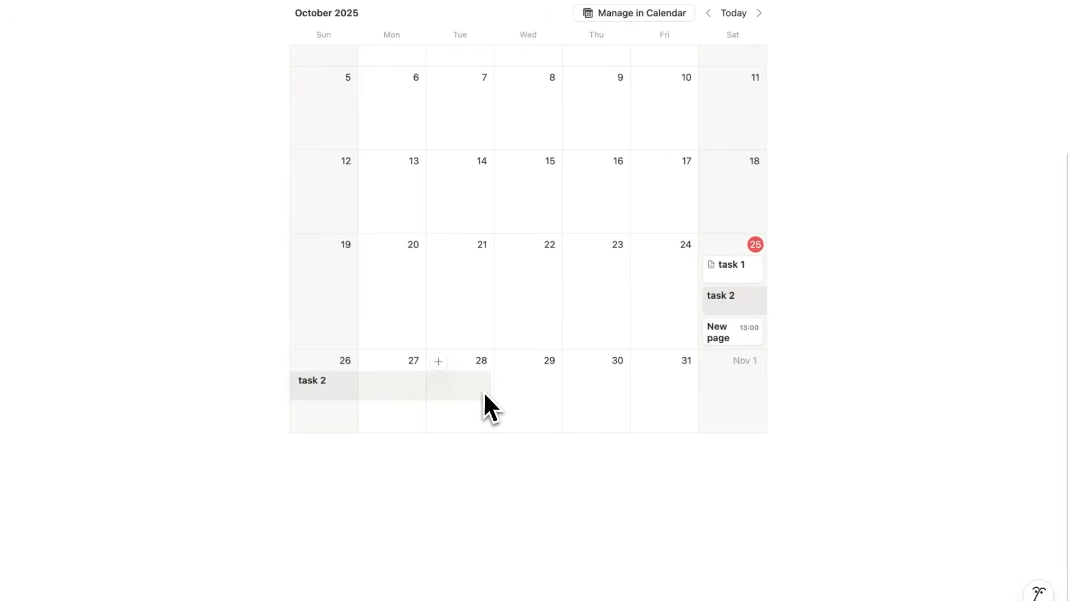
scroll(613, 429, up, 3)
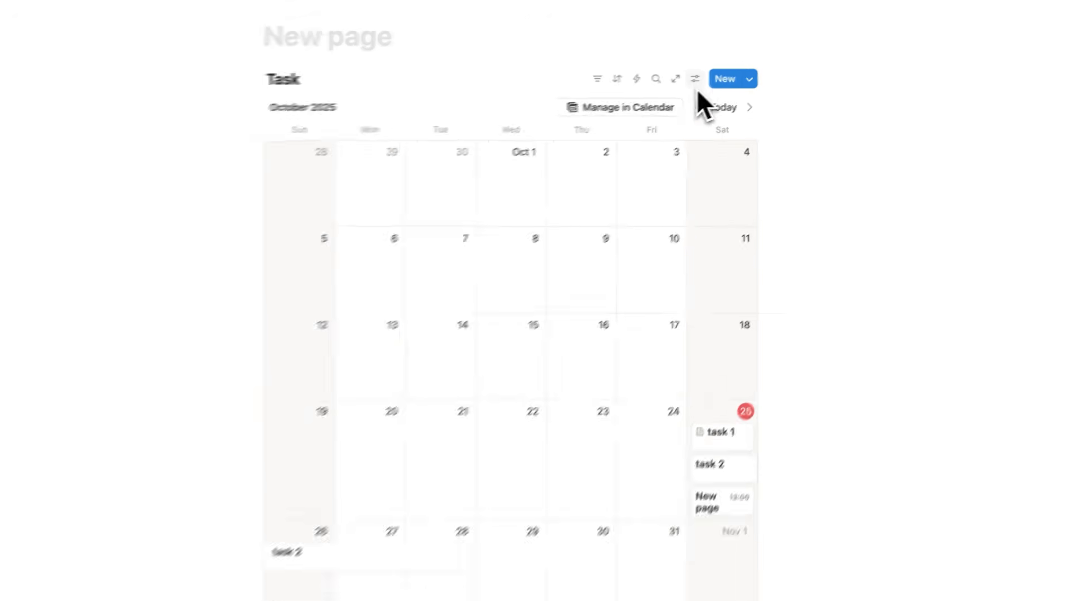
Step: Switch the Task database's layout from Calendar back to Table and look through the available property types
click(707, 75)
click(804, 153)
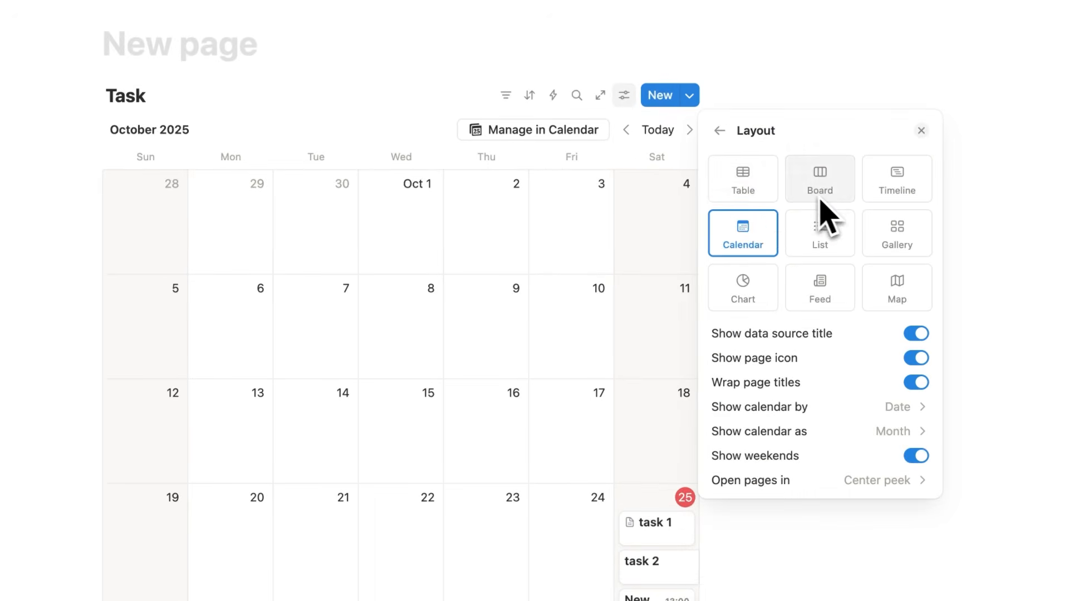
click(766, 196)
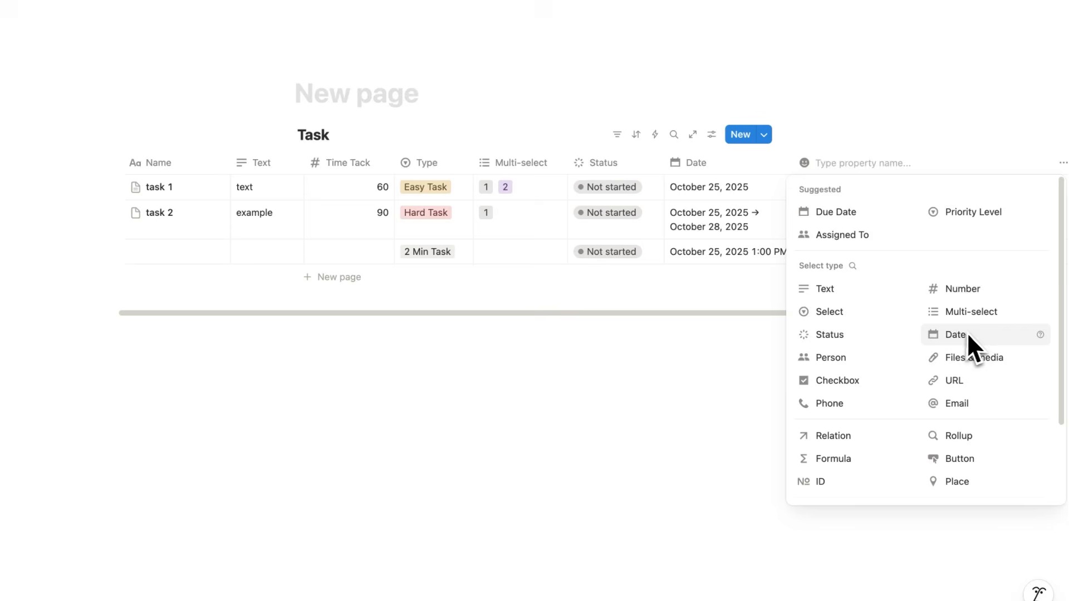
scroll(977, 332, down, 1)
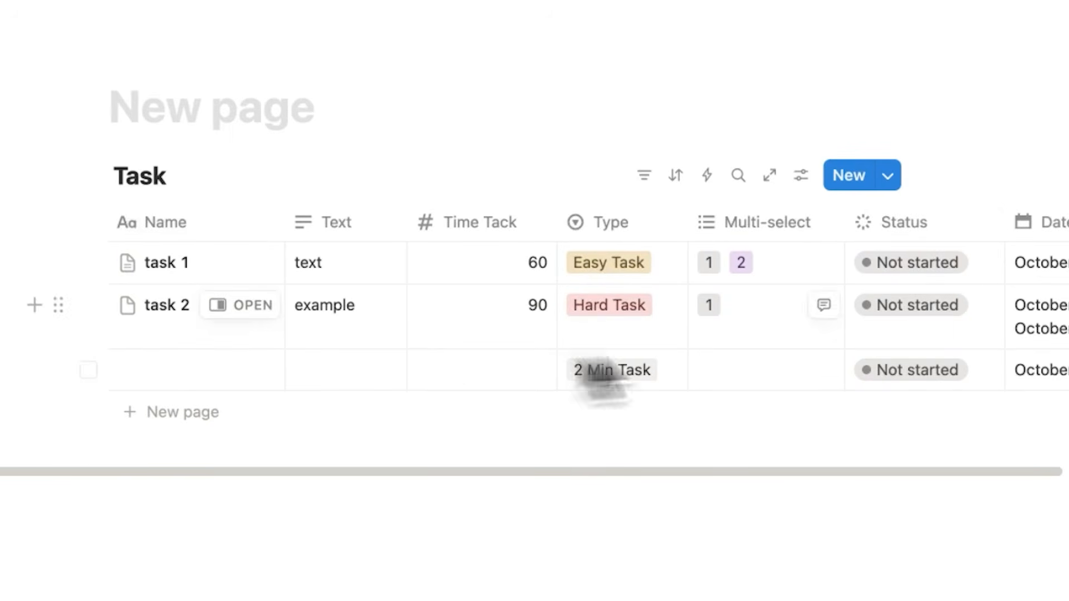
Step: Hide the Status and Multi-select properties from the Task table
click(801, 176)
click(815, 220)
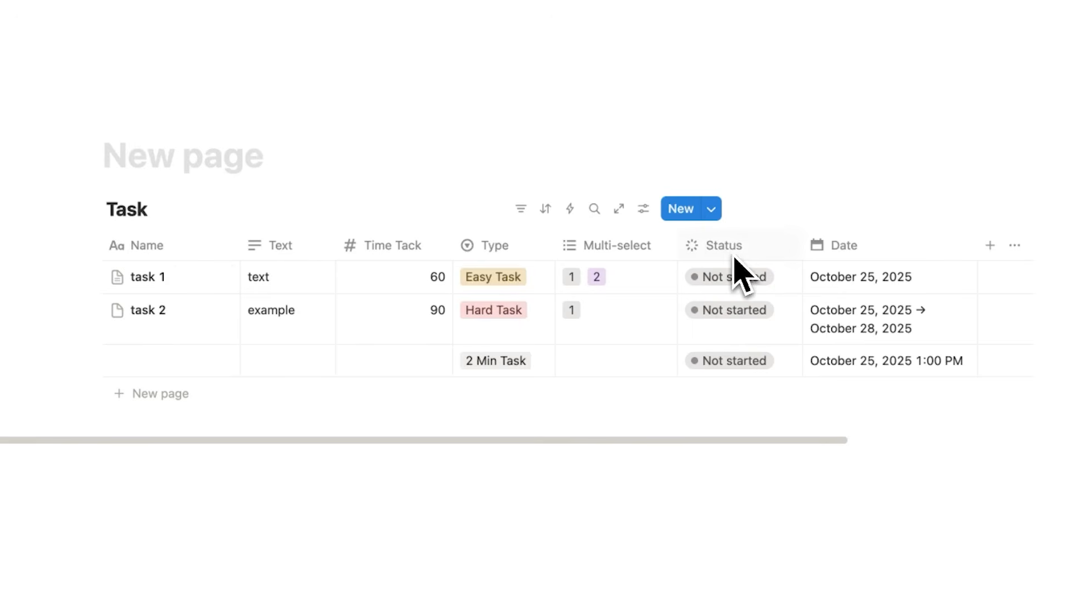
click(756, 246)
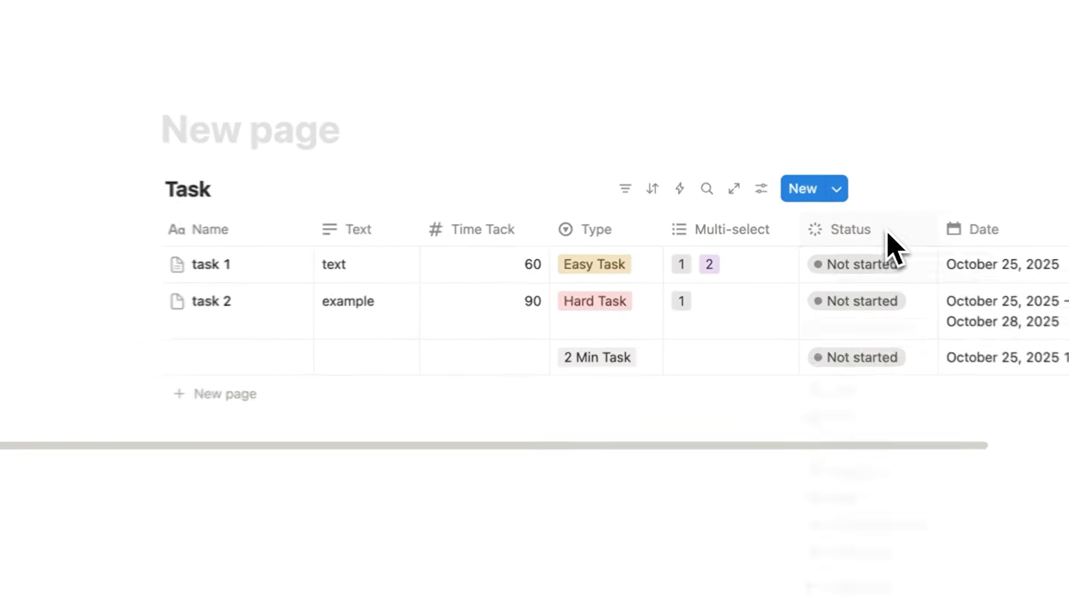
click(916, 519)
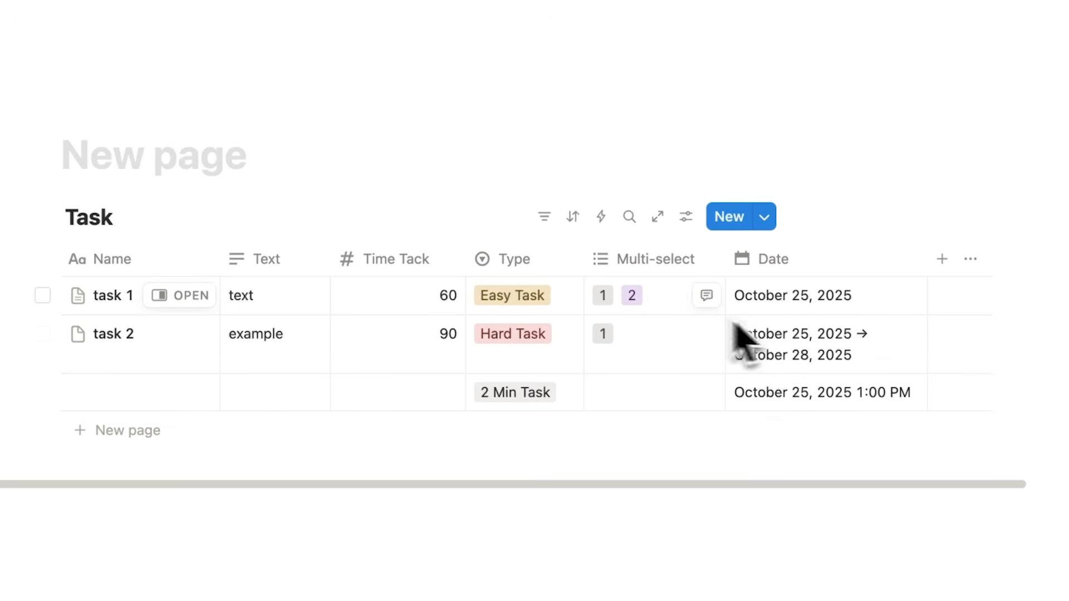
click(205, 296)
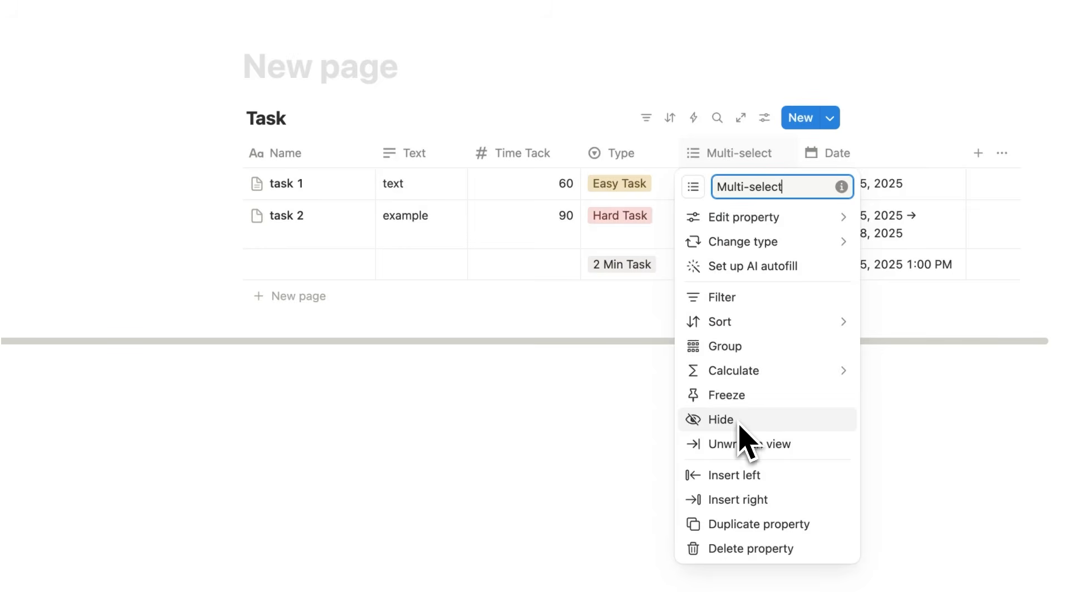
click(740, 426)
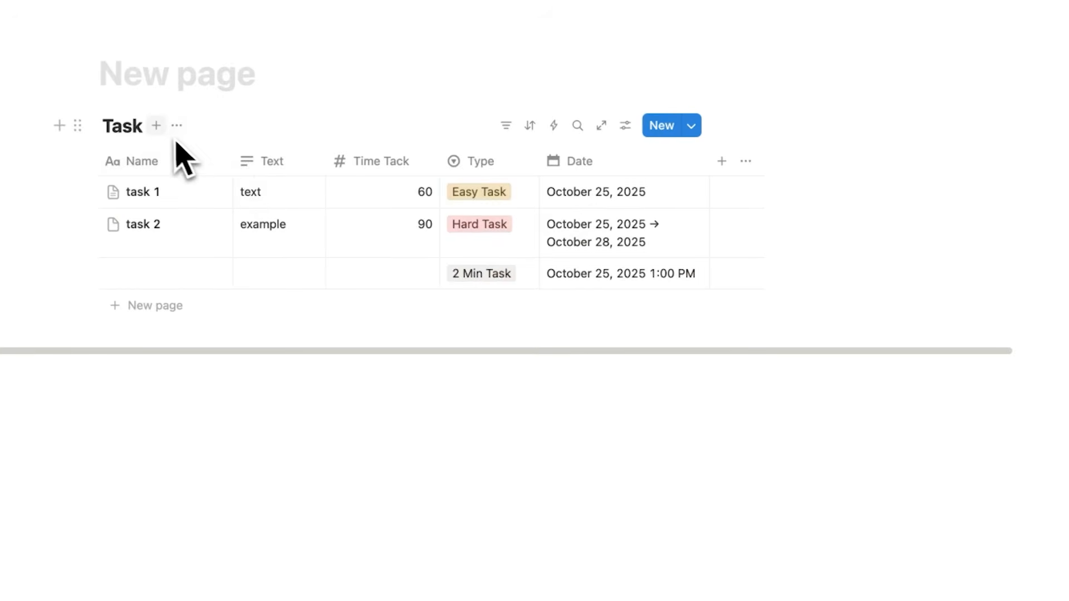
Step: Add a Calendar view to the Task database and compare it with the Table view
click(156, 125)
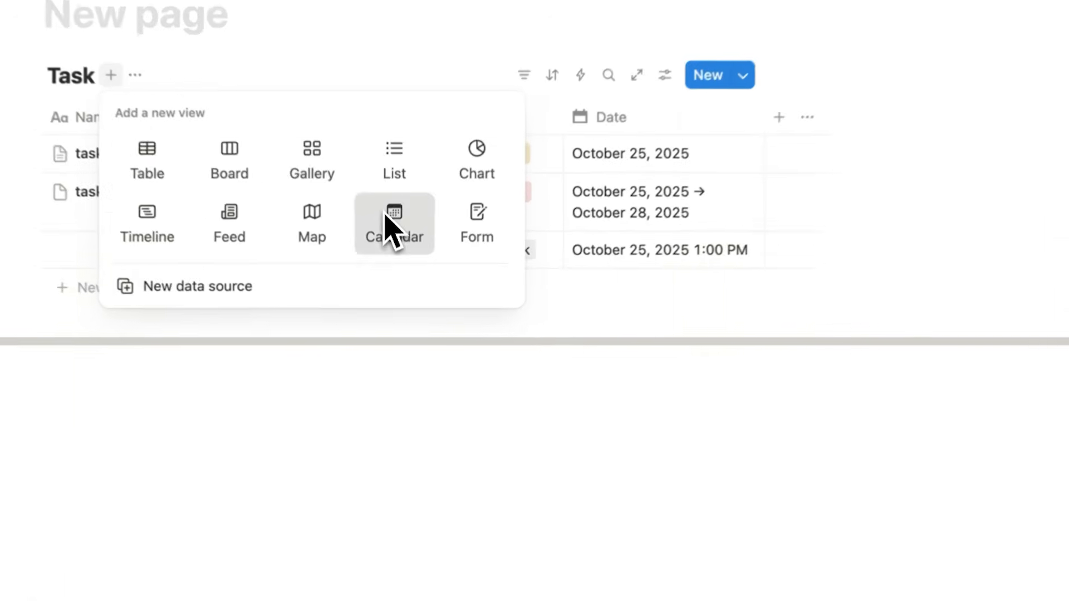
click(393, 251)
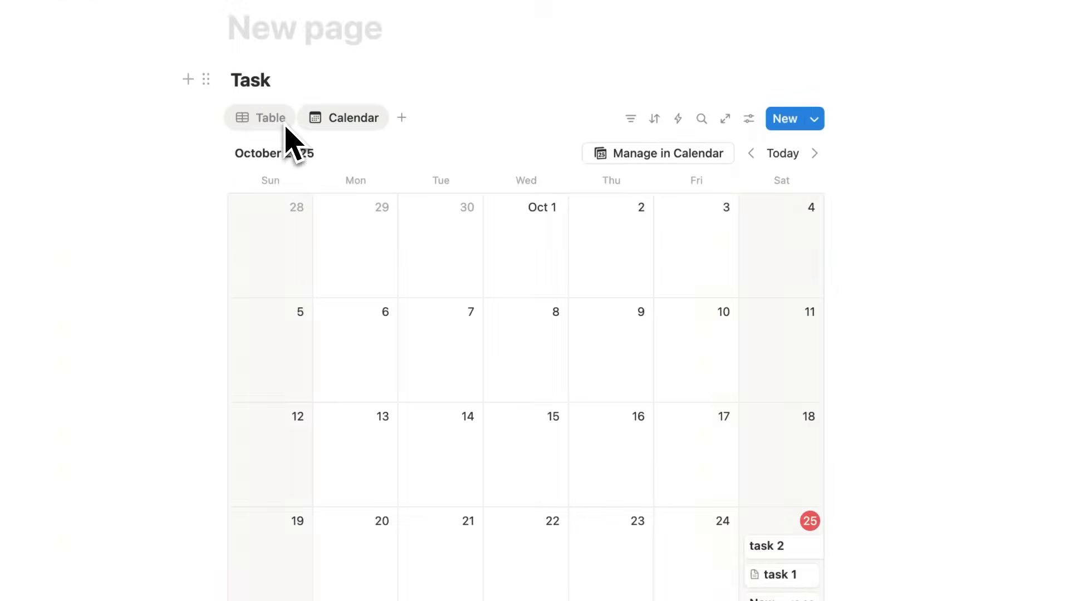
click(286, 126)
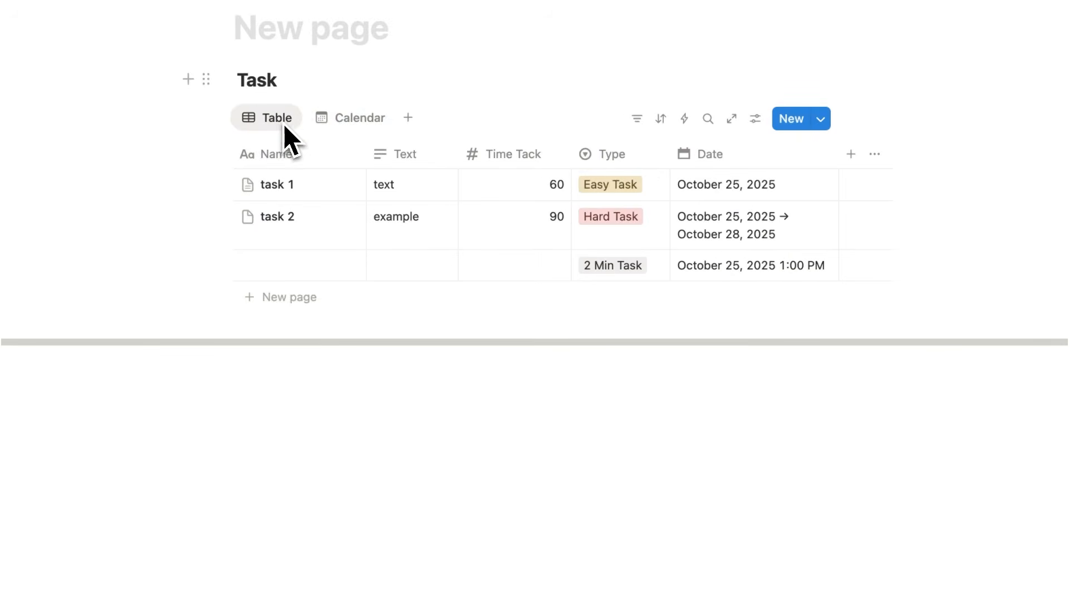
click(346, 136)
scroll(551, 295, down, 3)
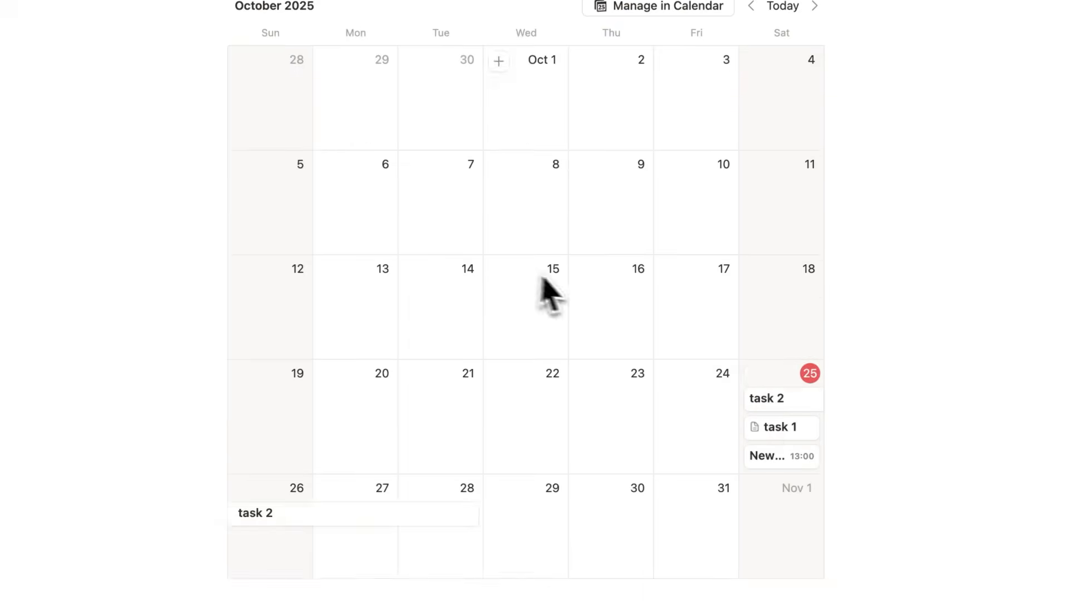
scroll(633, 513, up, 3)
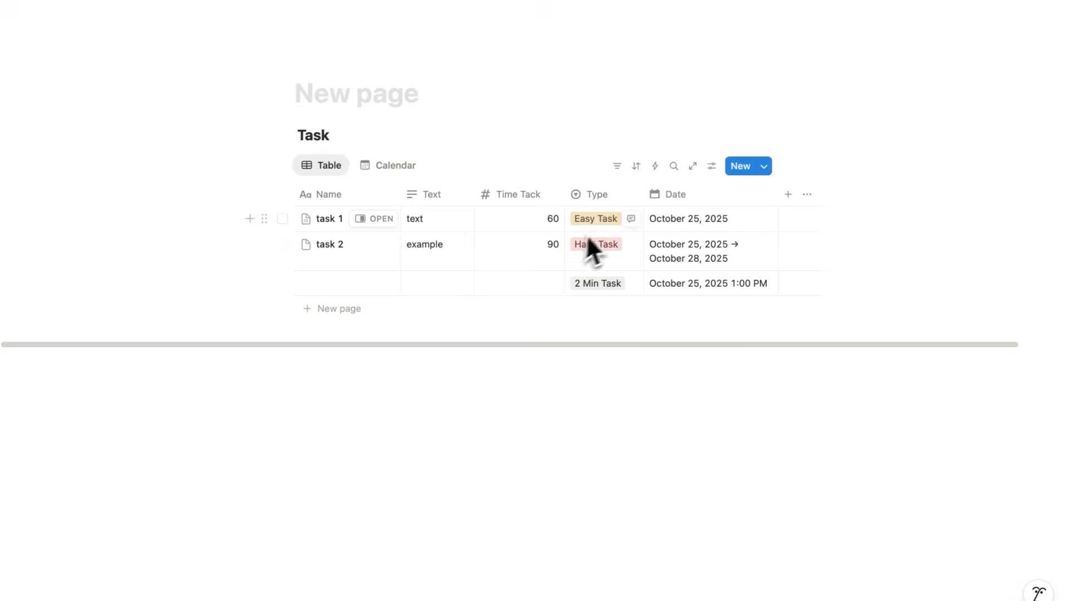
click(378, 221)
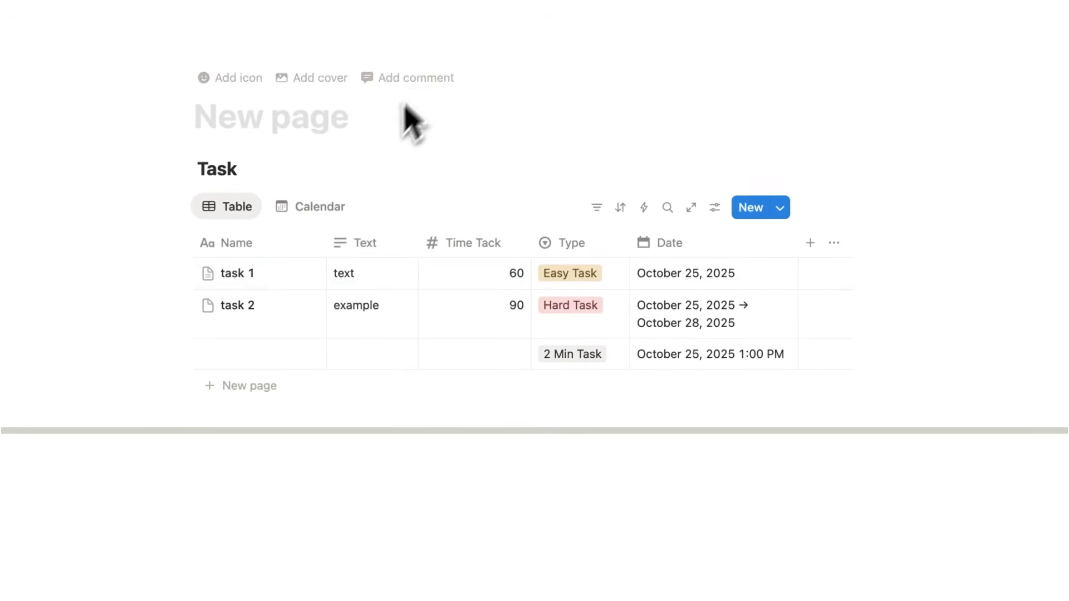
Step: Make the Type property visible on the task cards in the Calendar view
click(333, 206)
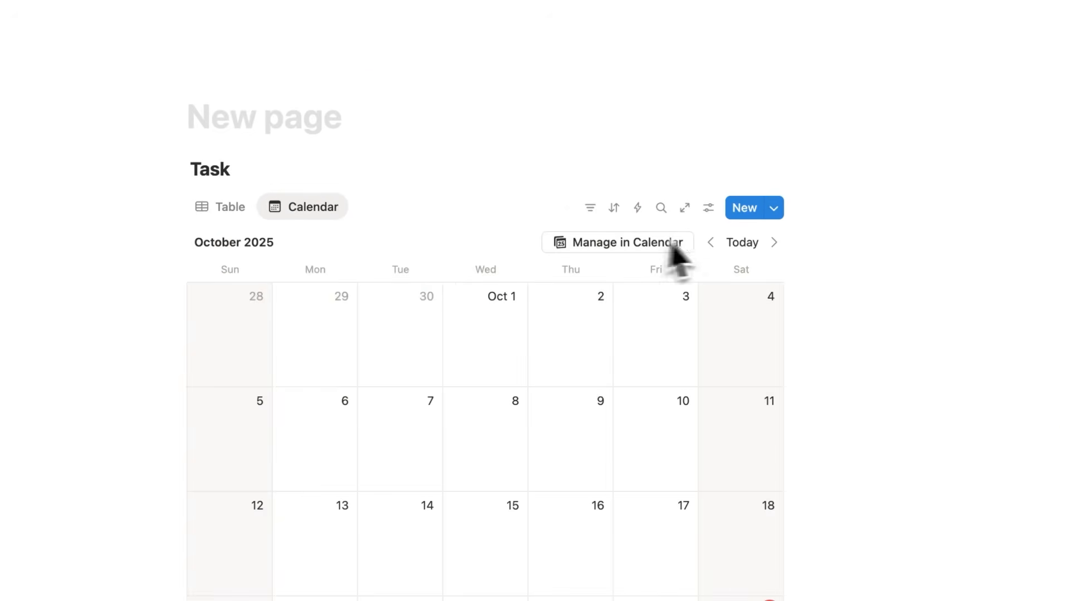
click(709, 209)
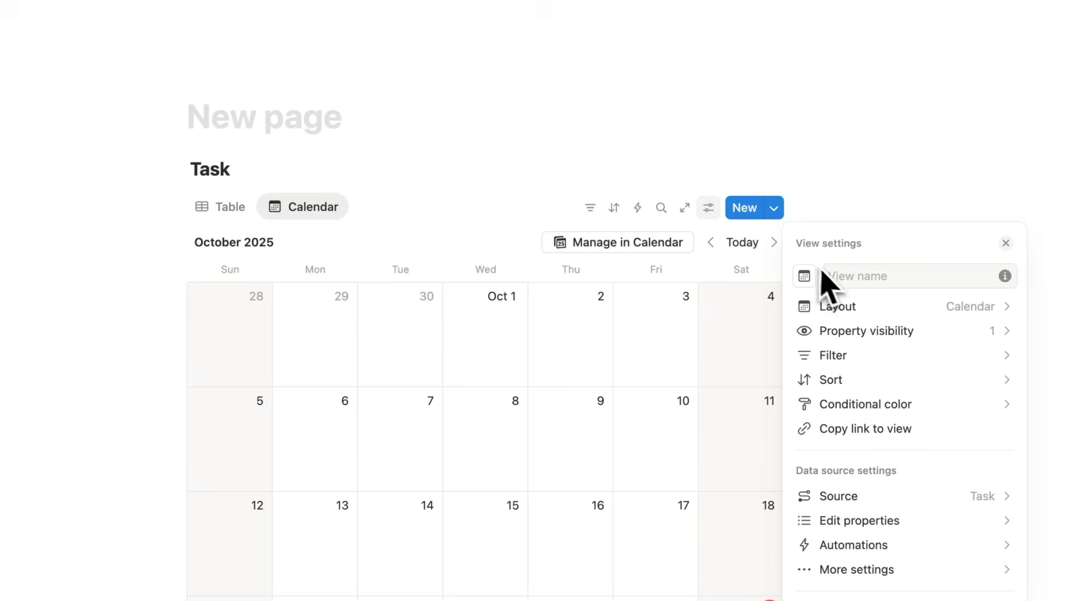
click(937, 331)
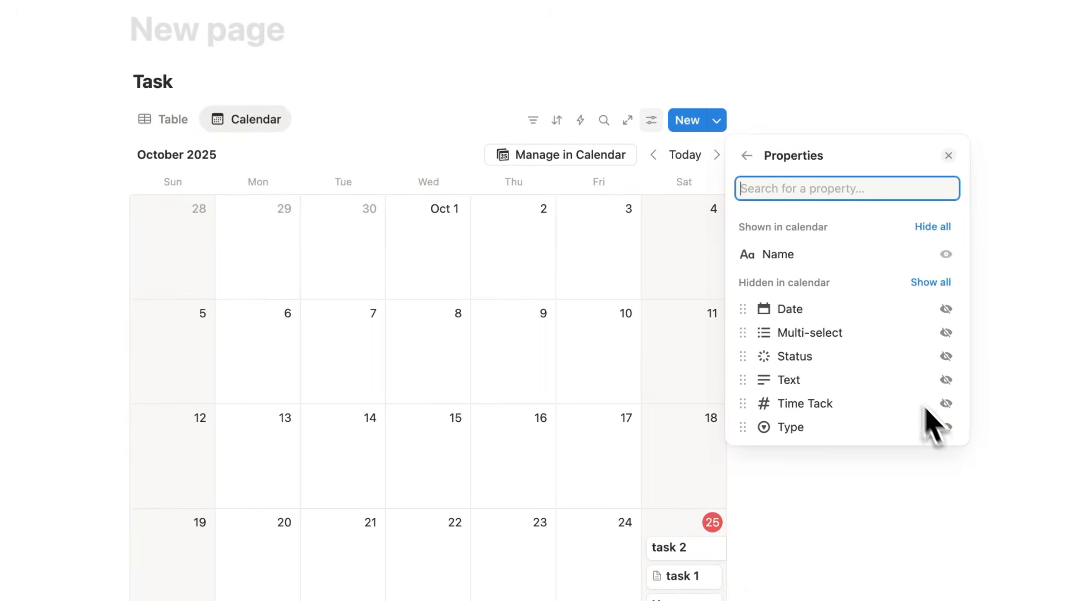
click(946, 428)
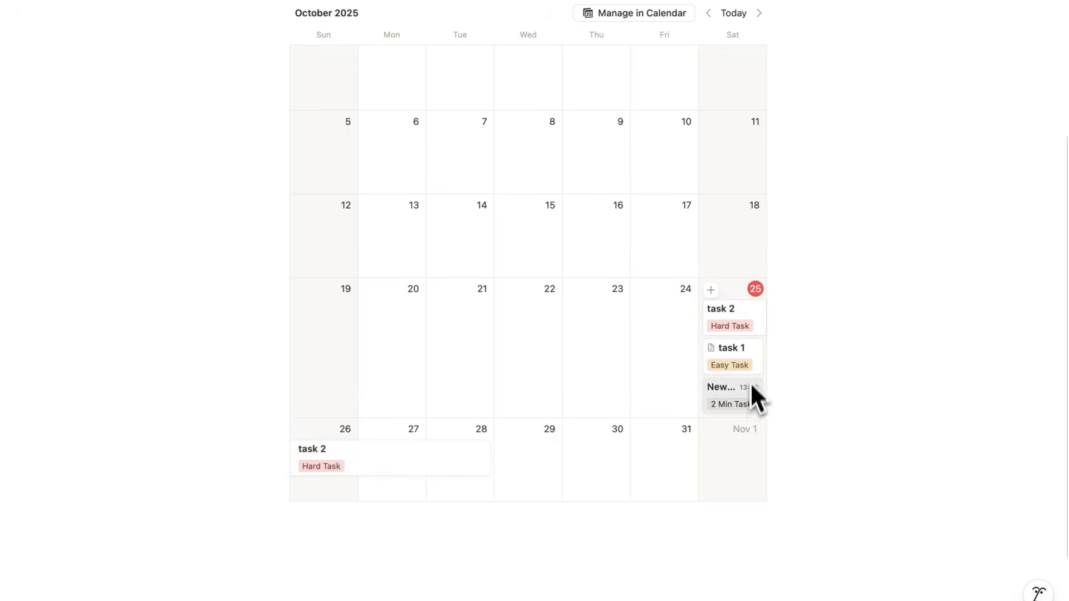
Step: Look at the Calendar view's settings, then return to the Table view and open its settings
click(701, 172)
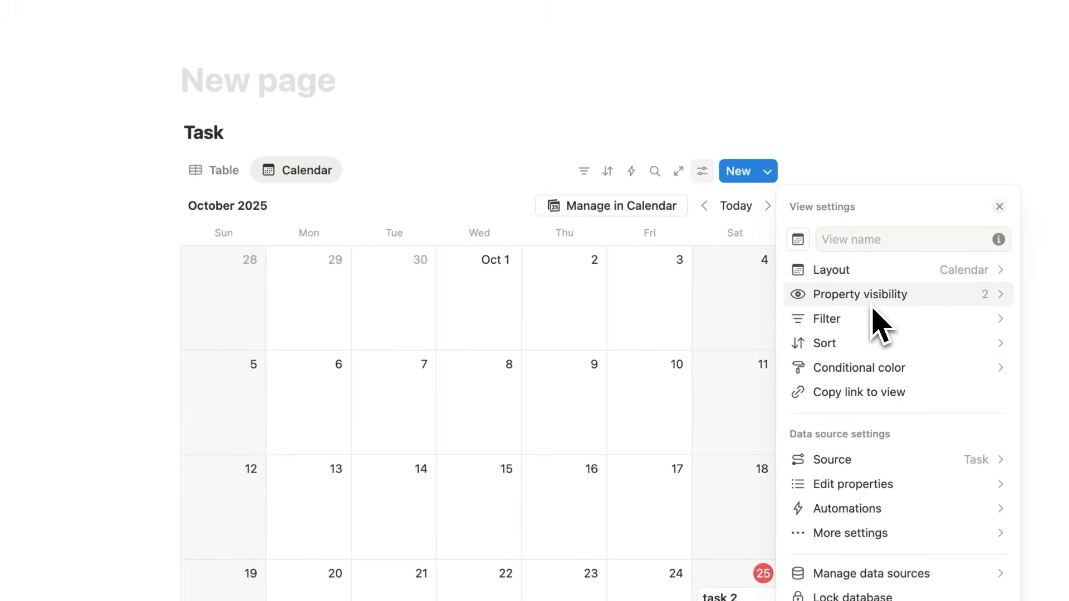
click(228, 172)
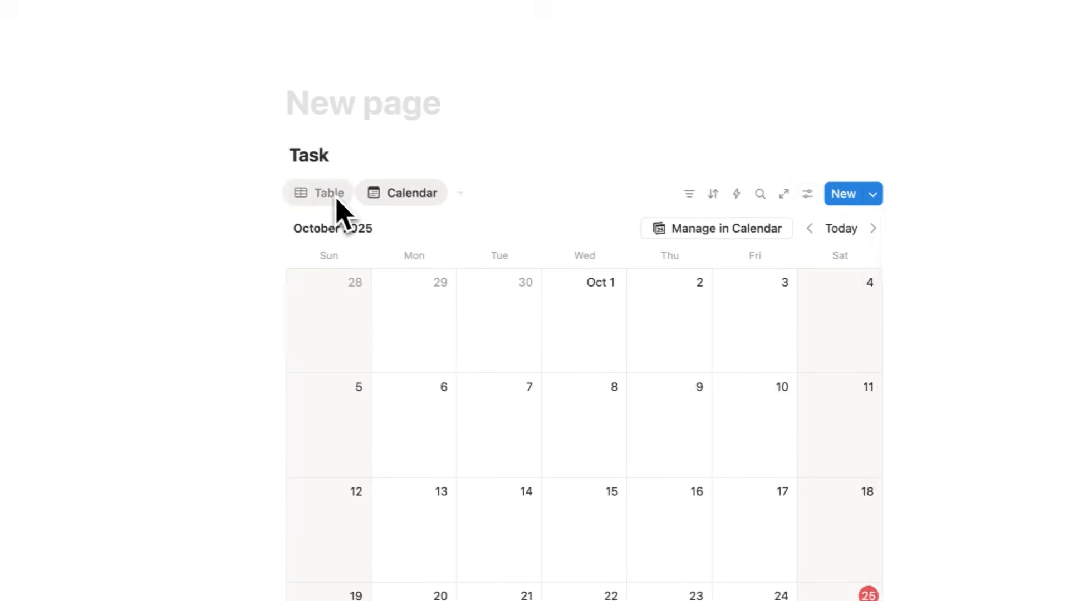
click(227, 175)
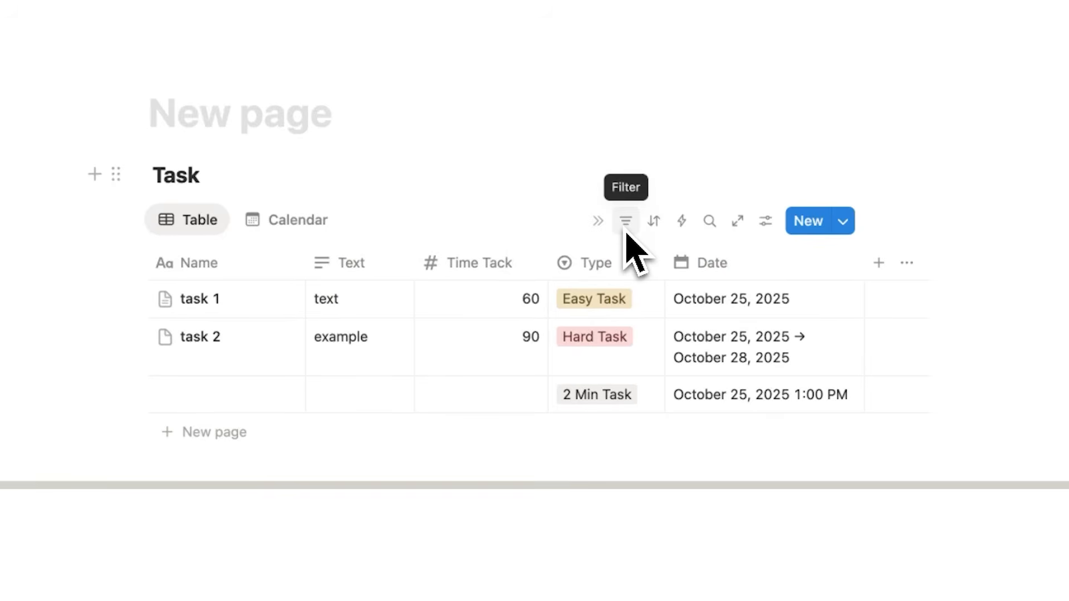
click(766, 221)
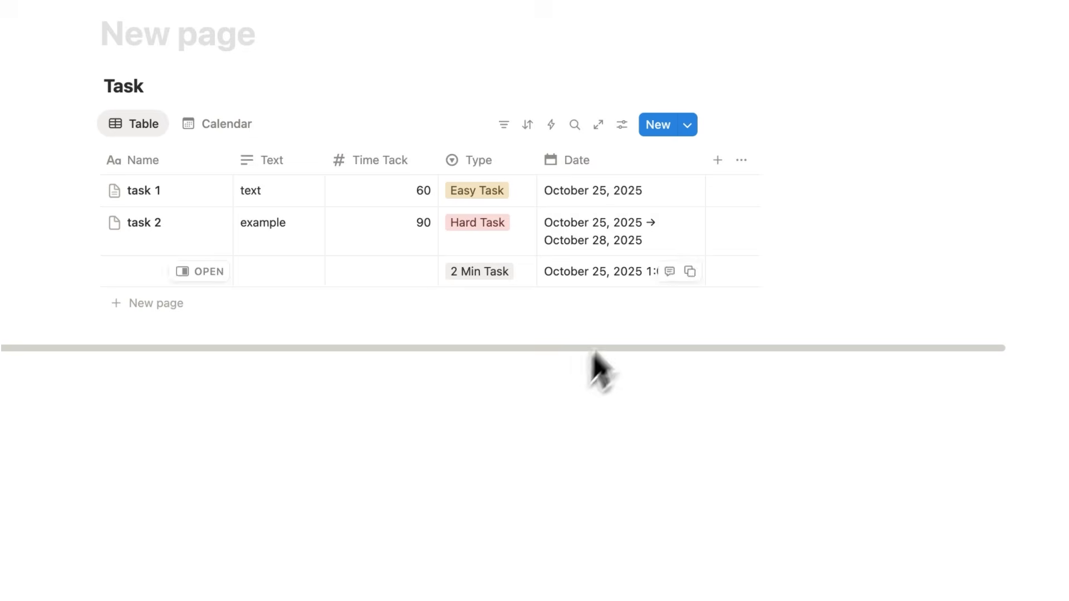
Step: Try adding a Person property to the Task table
click(726, 165)
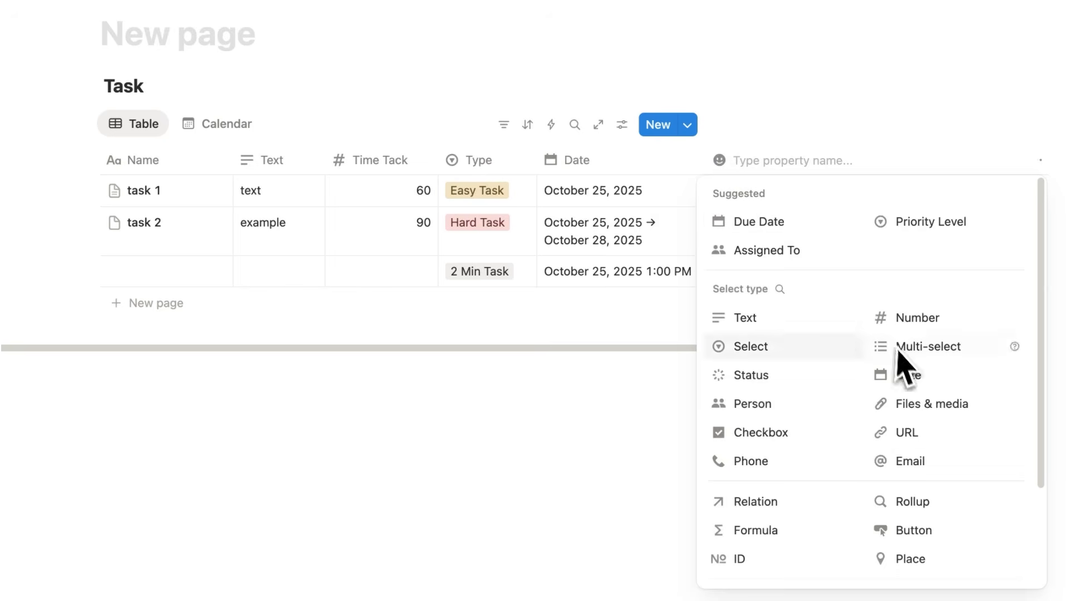
scroll(947, 469, down, 2)
scroll(969, 471, down, 1)
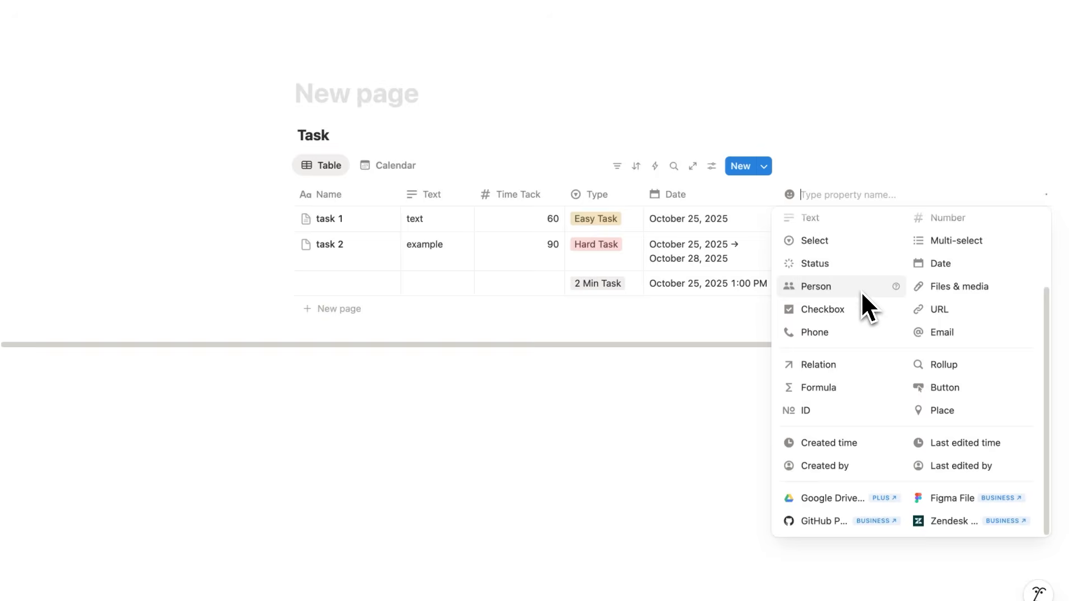
click(853, 293)
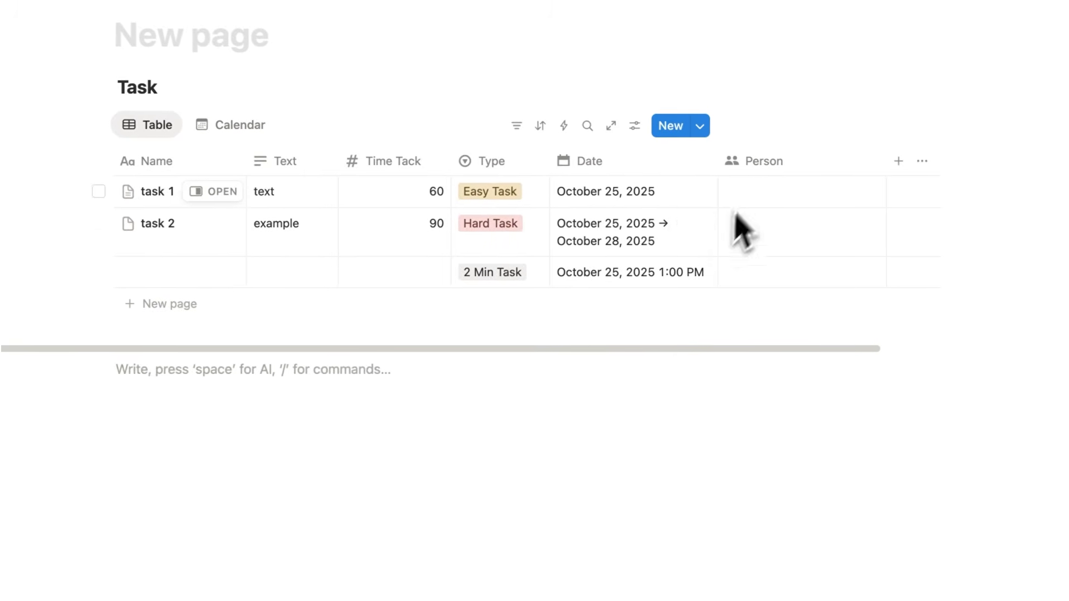
Step: Check who can be assigned to task 1 and remove the Person property from the Task table
click(759, 191)
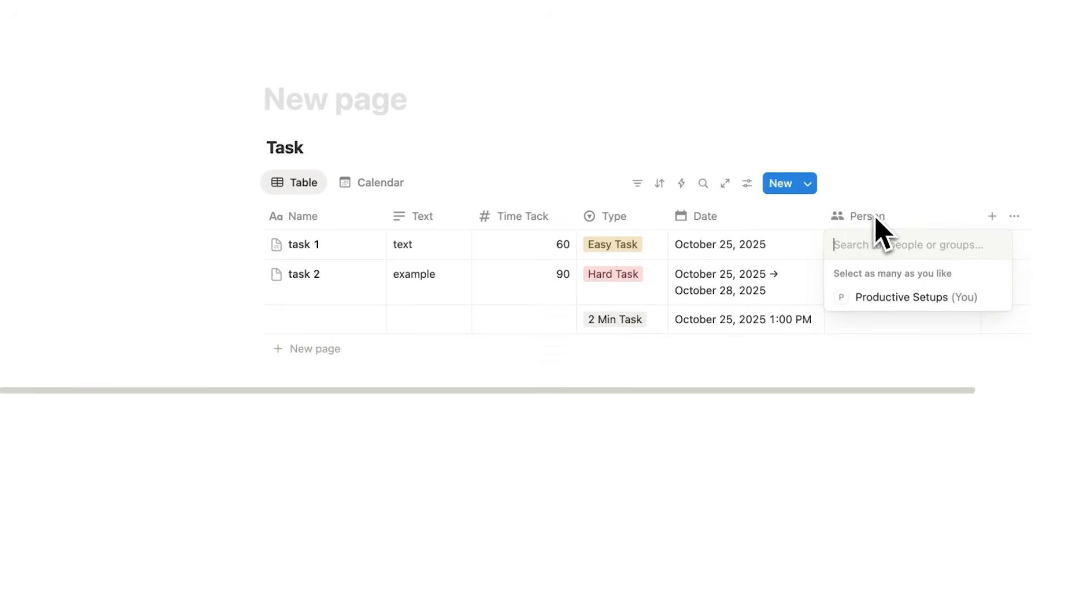
key(Escape)
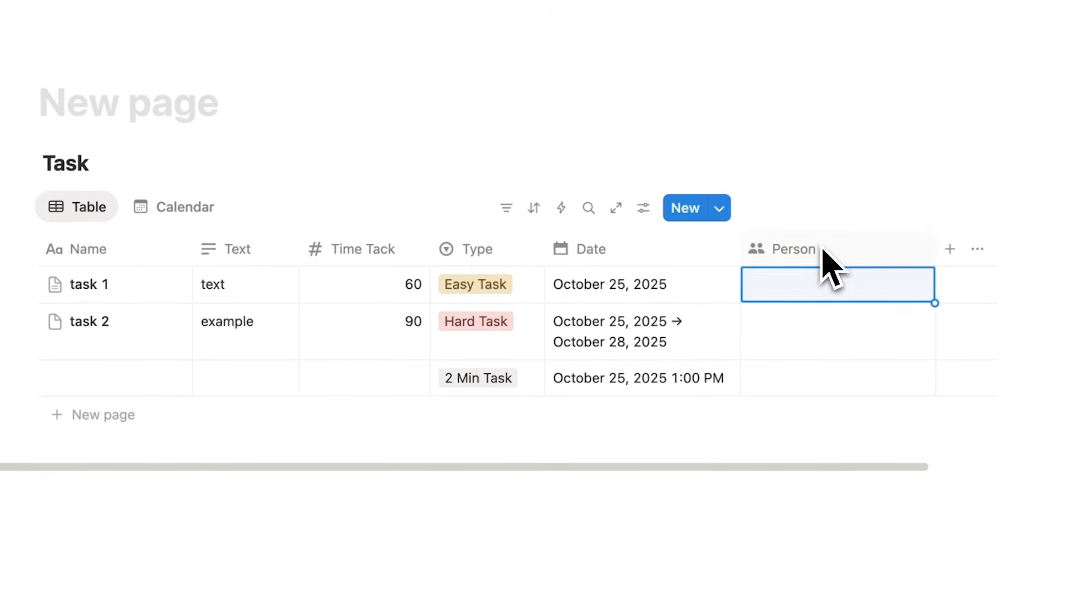
click(824, 248)
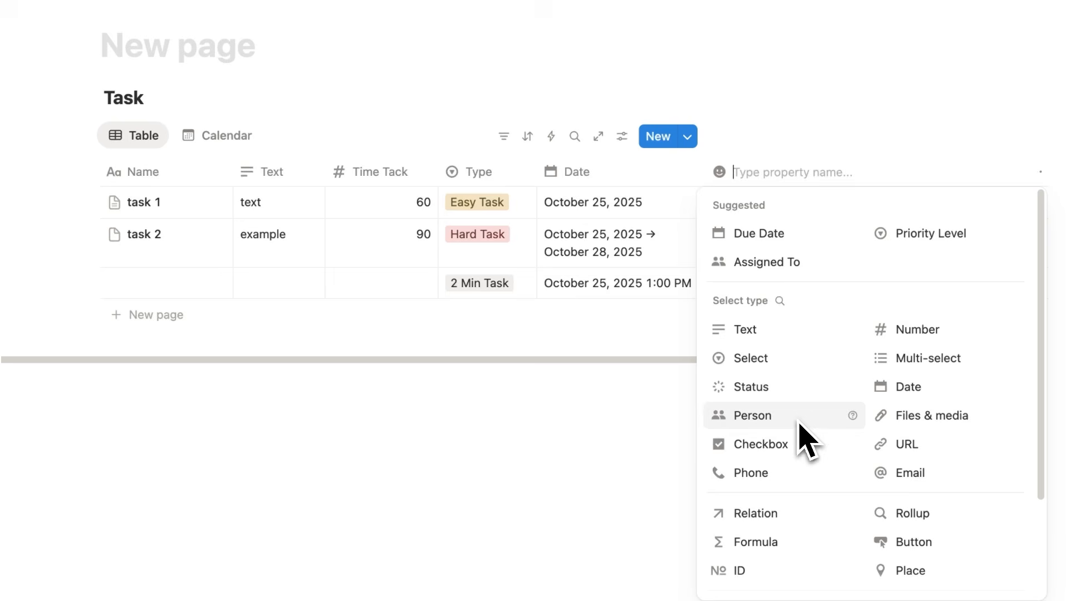
Step: Add a Files & media property to the Task table after the Date column
click(981, 426)
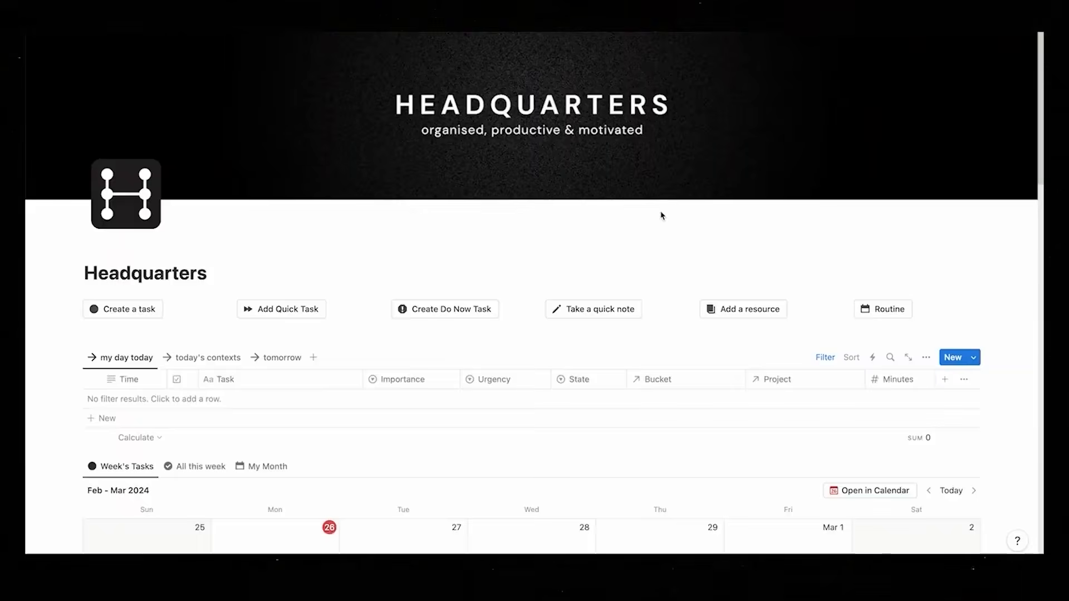
scroll(661, 216, down, 4)
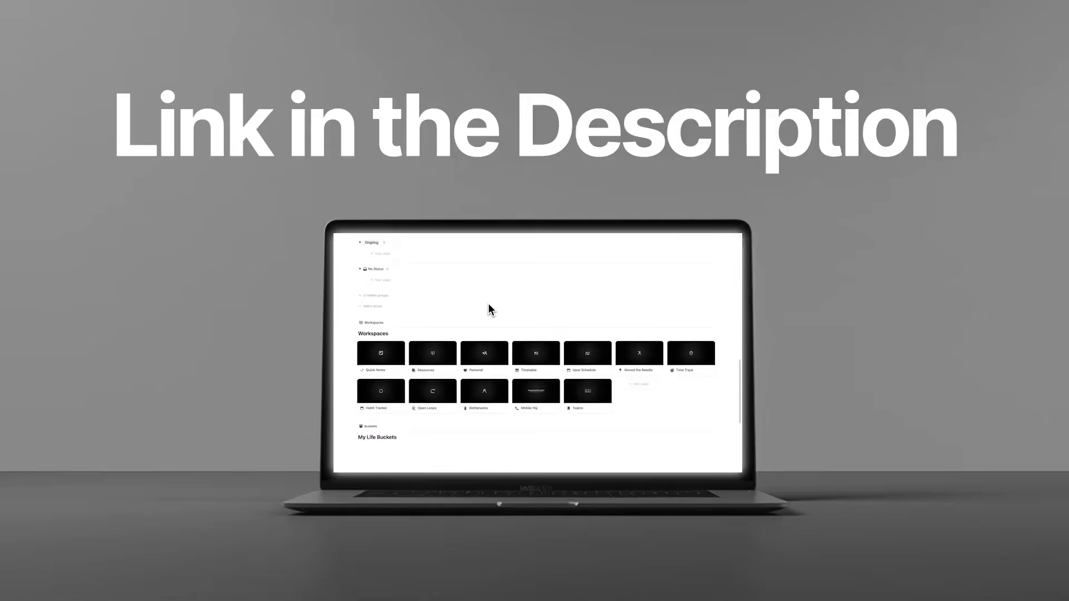
scroll(490, 310, down, 3)
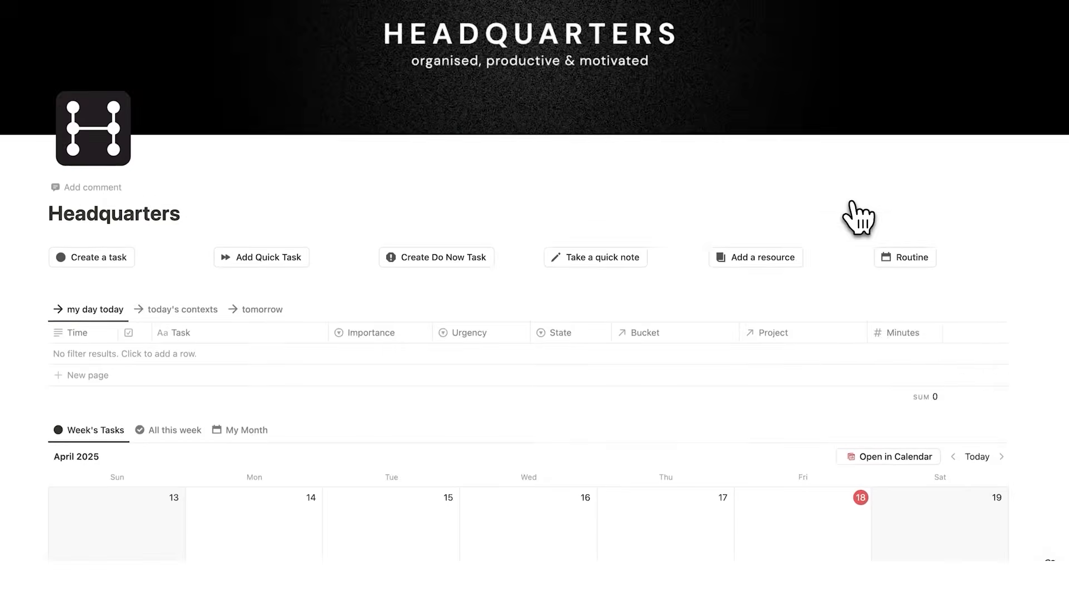
scroll(860, 219, down, 2)
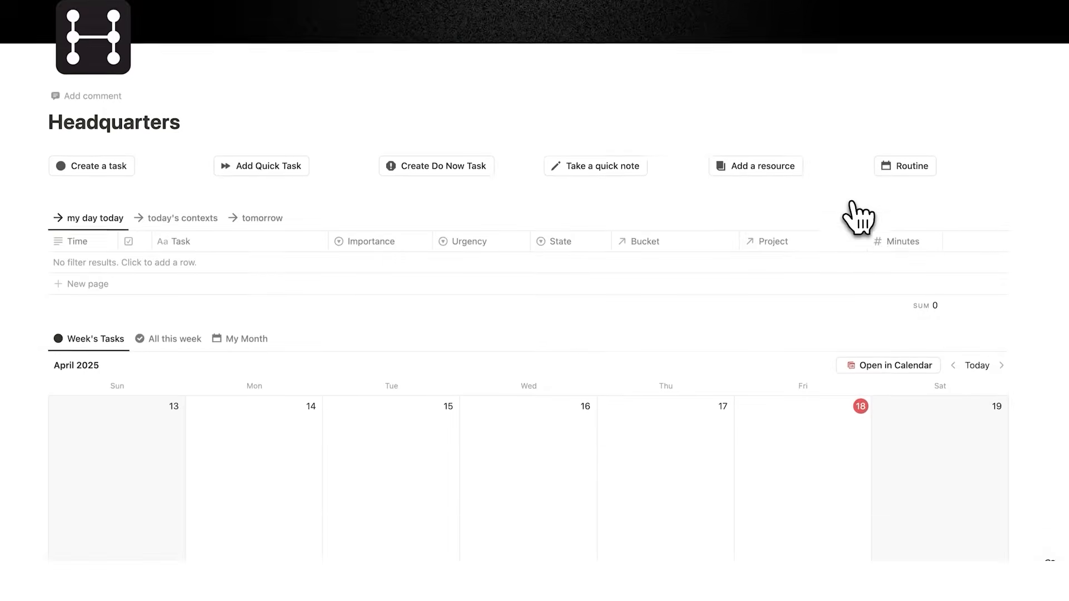
scroll(859, 219, down, 7)
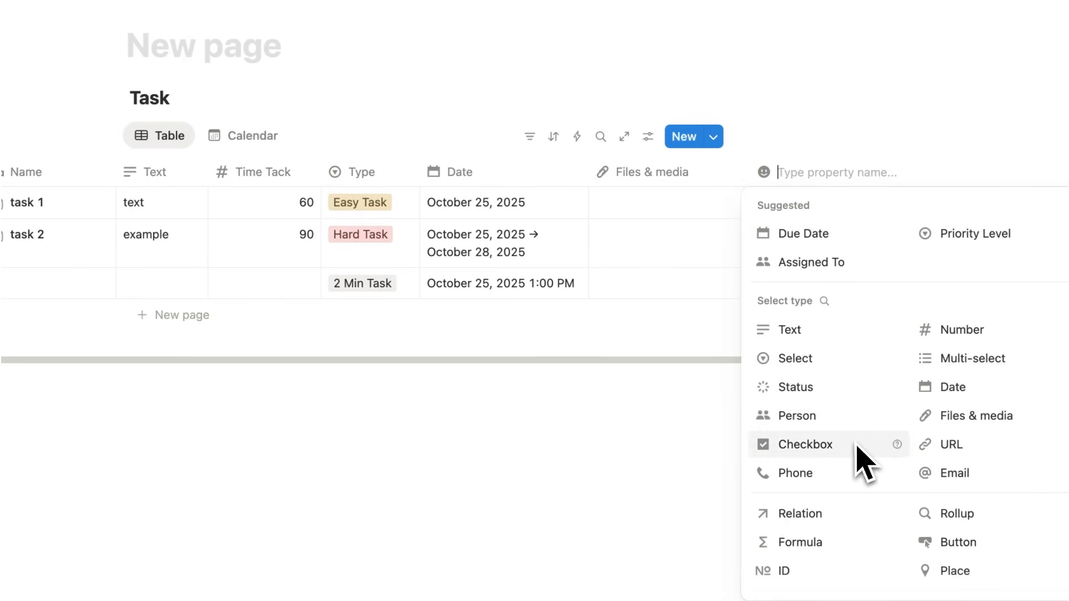
Step: Add a Checkbox property to the Task table and place it as a narrow first column before Name
click(857, 445)
drag(796, 172, 130, 154)
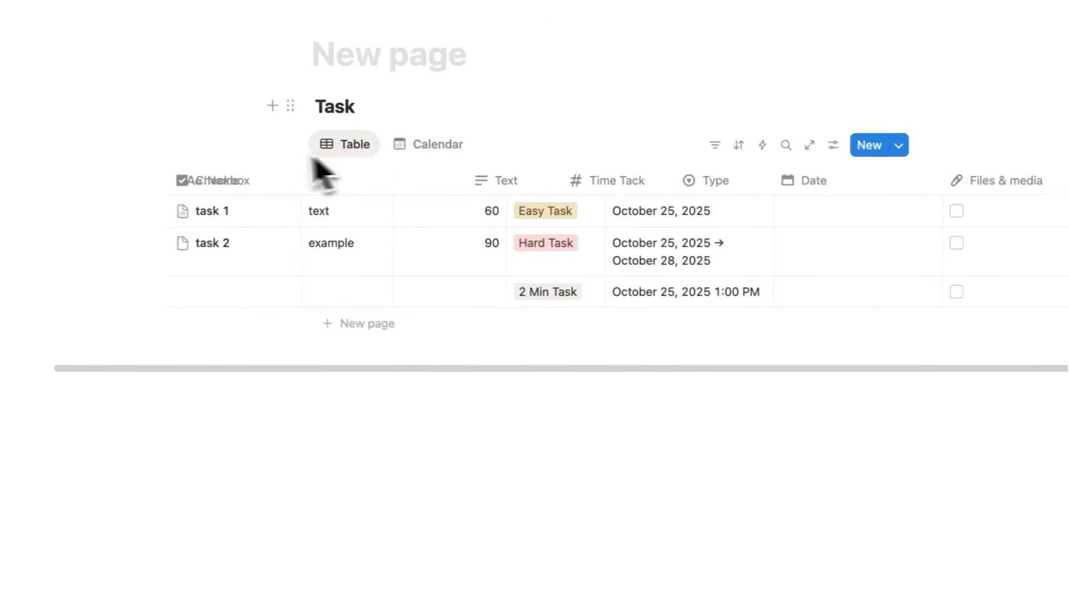
drag(322, 170, 238, 172)
click(246, 184)
click(346, 182)
drag(345, 182, 229, 187)
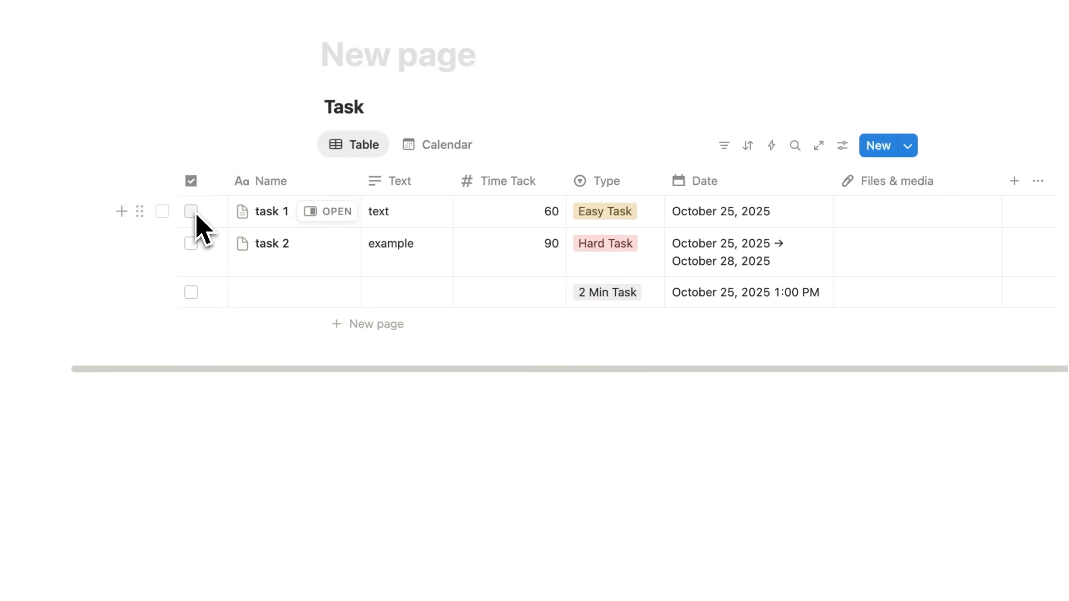
Step: Tick the checkboxes of task 1 and task 2 and show the percentage of checked rows beneath the checkbox column
click(191, 244)
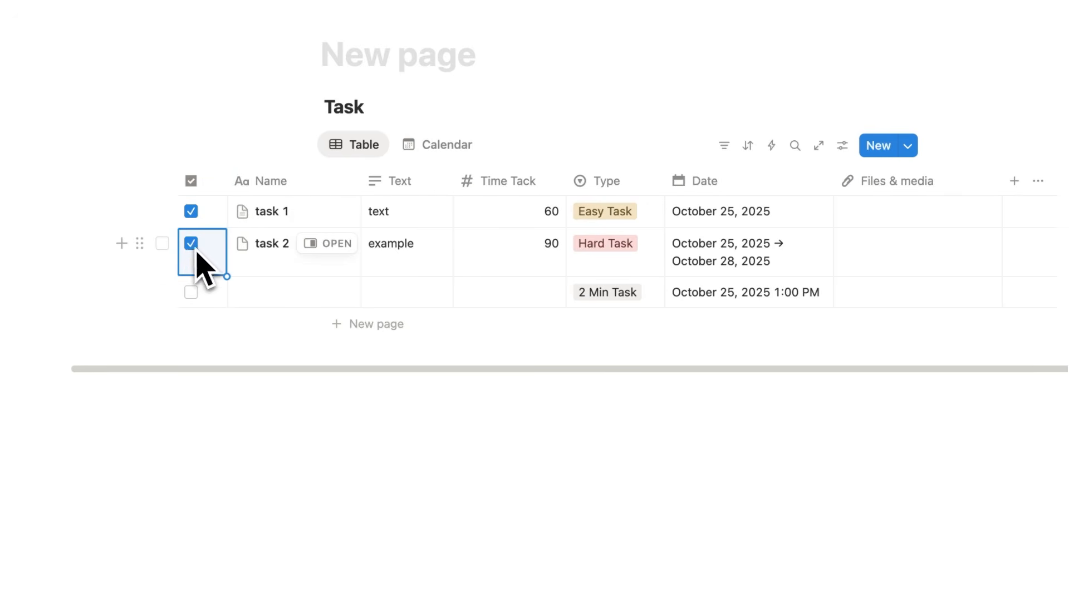
click(346, 416)
click(208, 187)
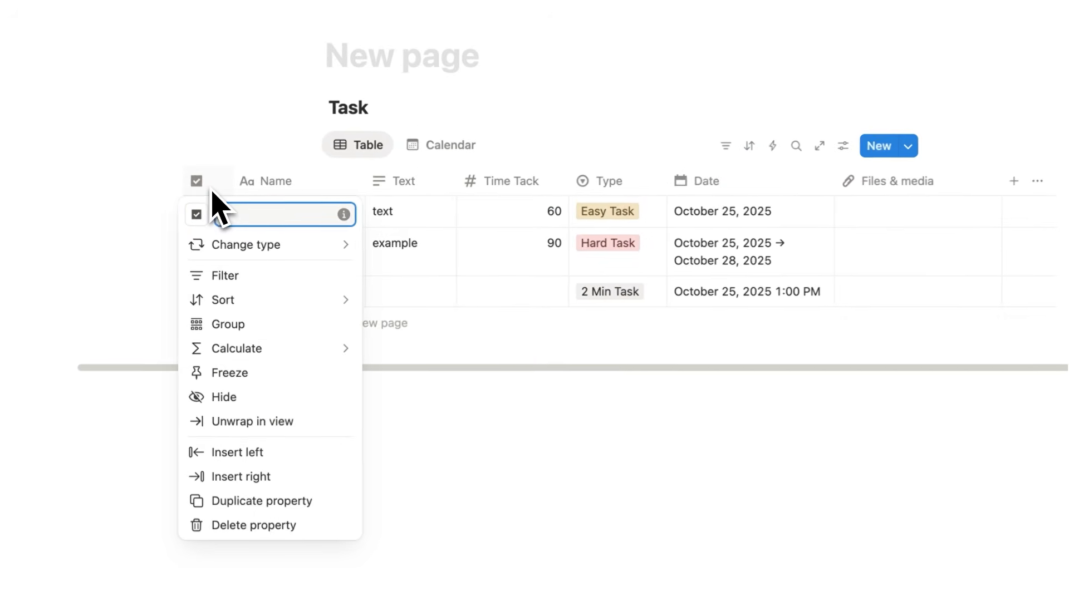
mouse_move(299, 351)
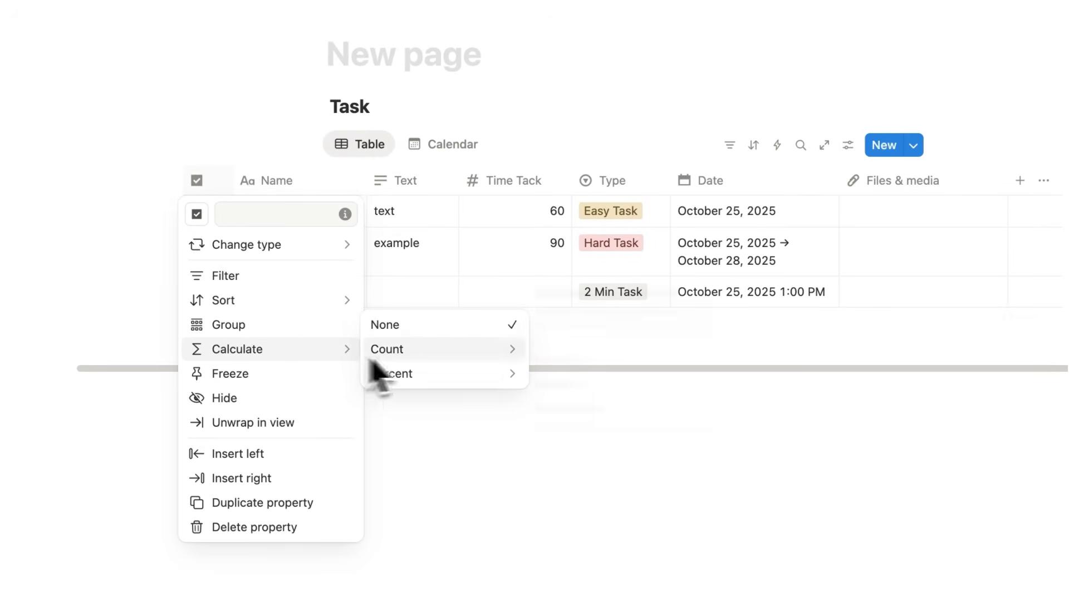
mouse_move(445, 379)
click(604, 359)
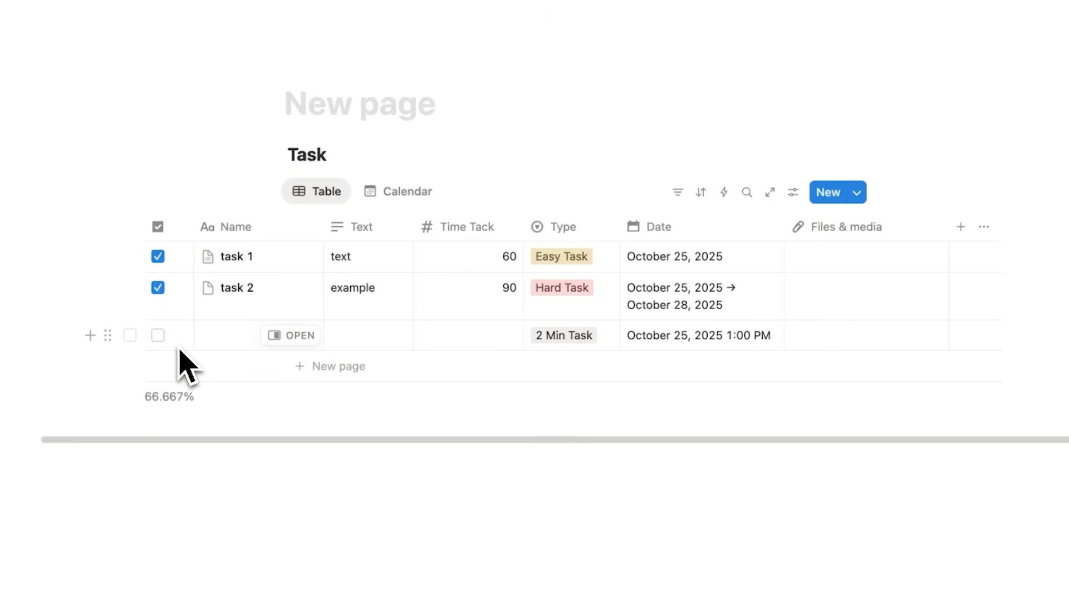
Step: Add a Created time property after the Files & media column and create an empty fourth row in the Task table
click(961, 227)
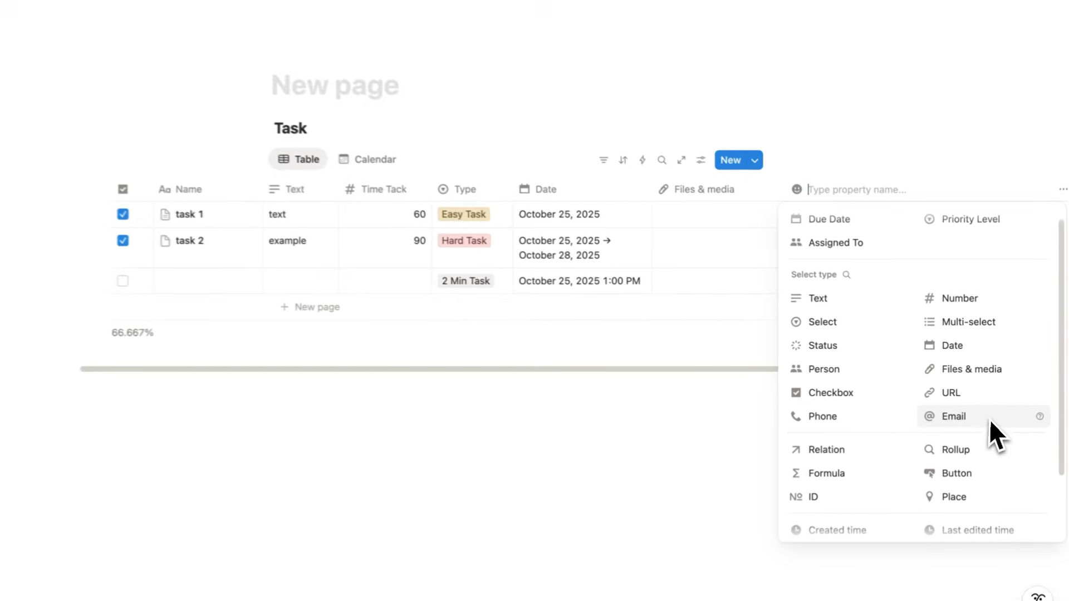
scroll(997, 423, down, 2)
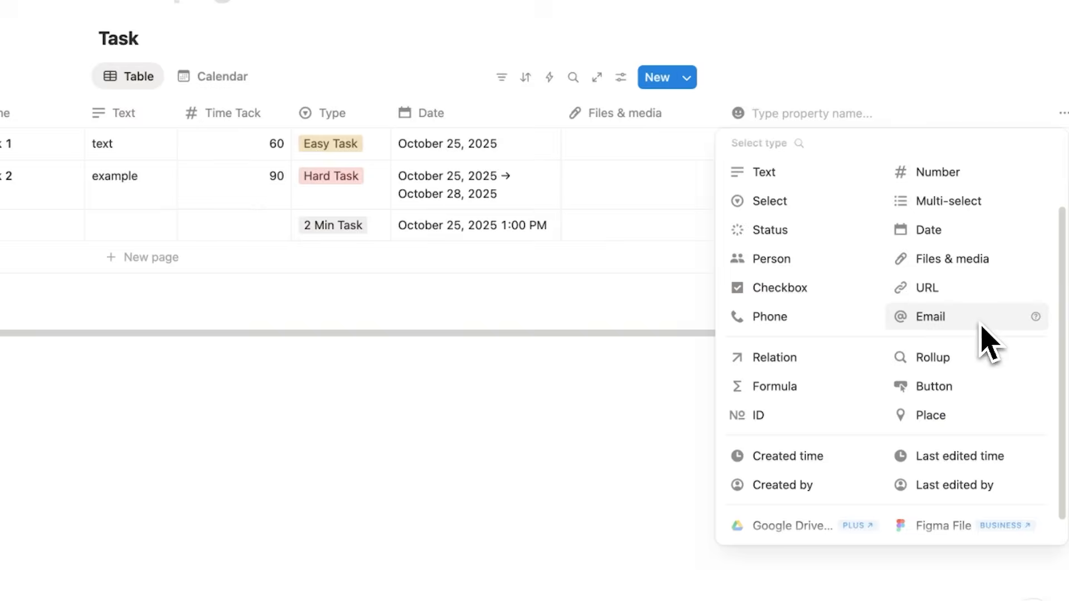
scroll(982, 340, down, 1)
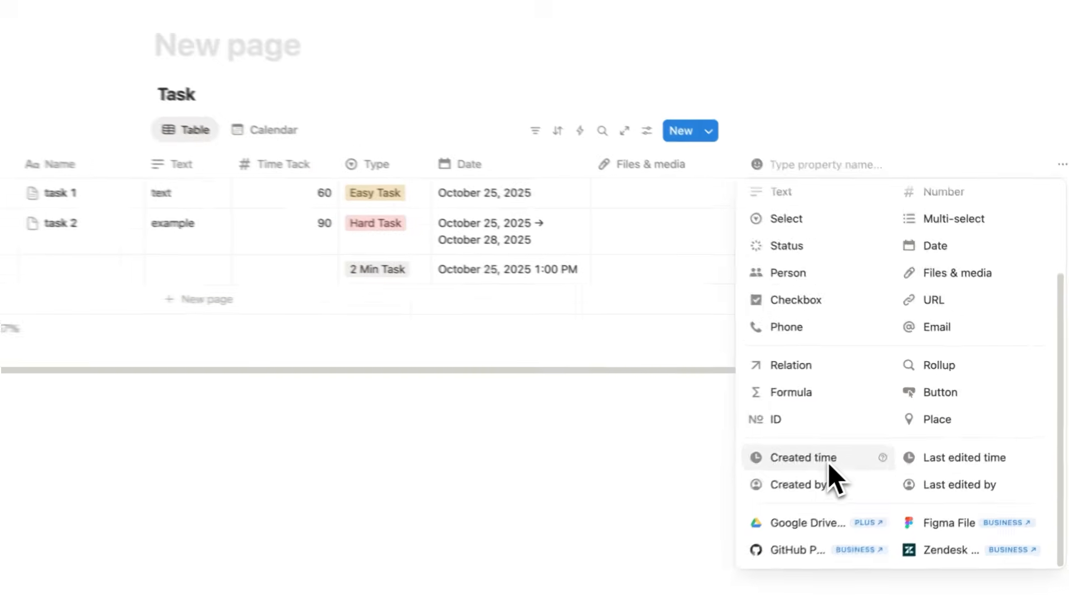
click(829, 464)
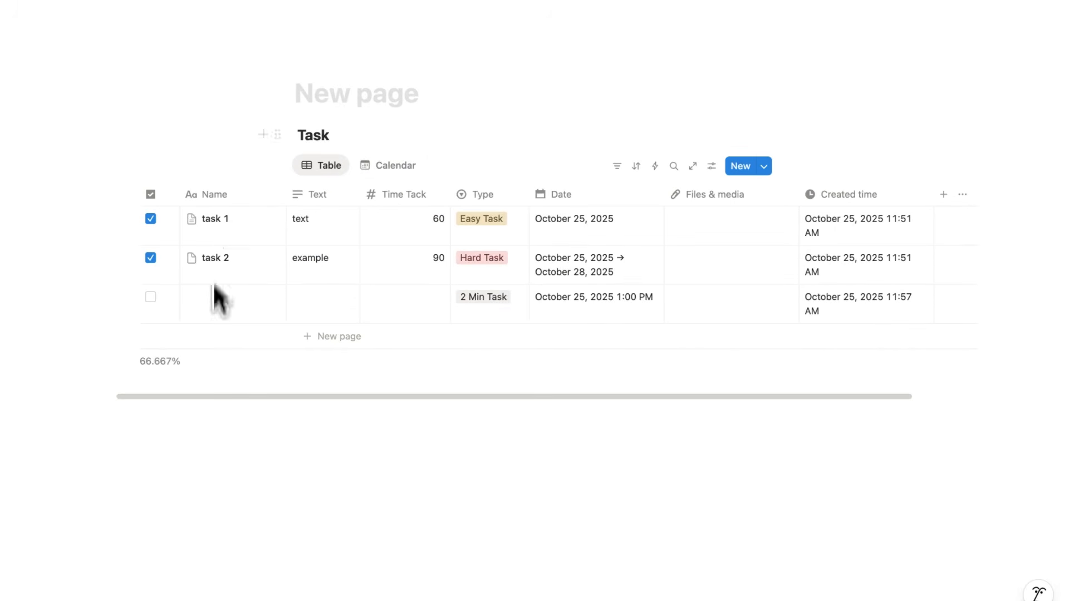
click(320, 337)
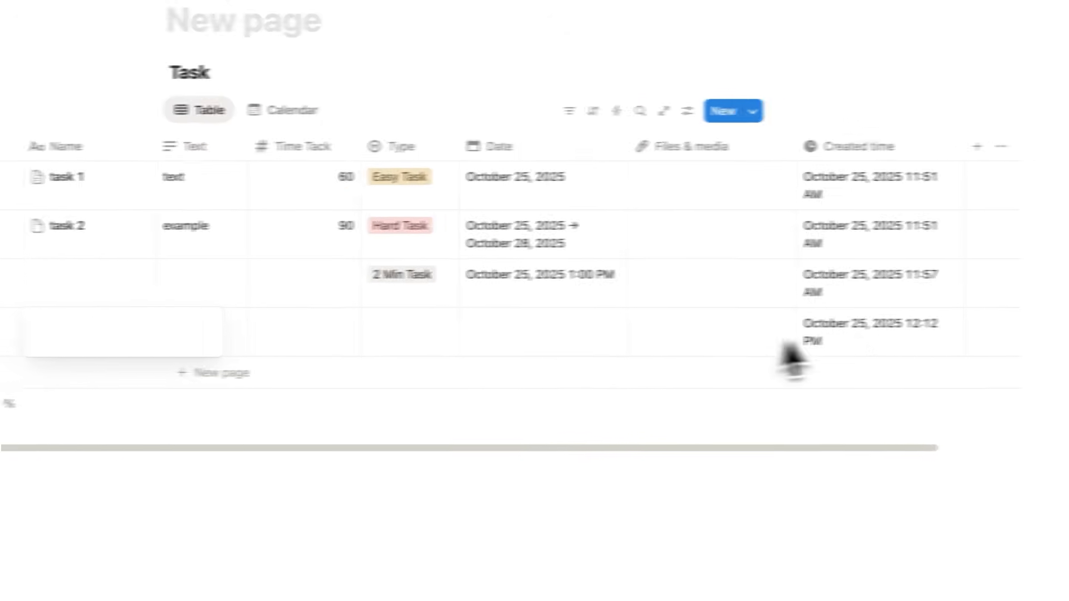
click(825, 340)
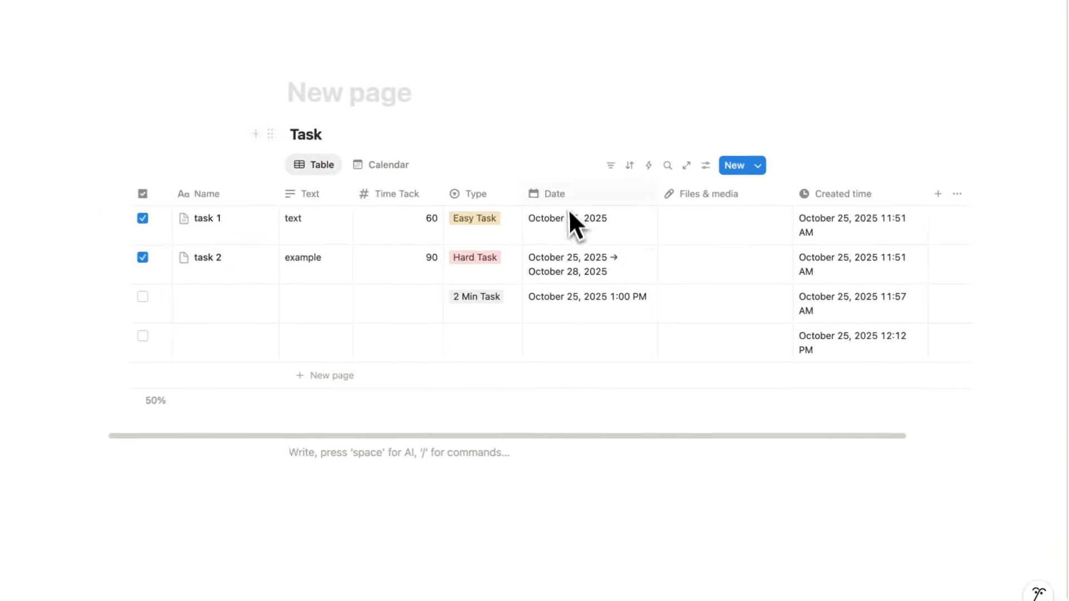
Step: Browse earlier and later months in the date picker of the fourth row's Date cell, leaving the cell empty
click(574, 348)
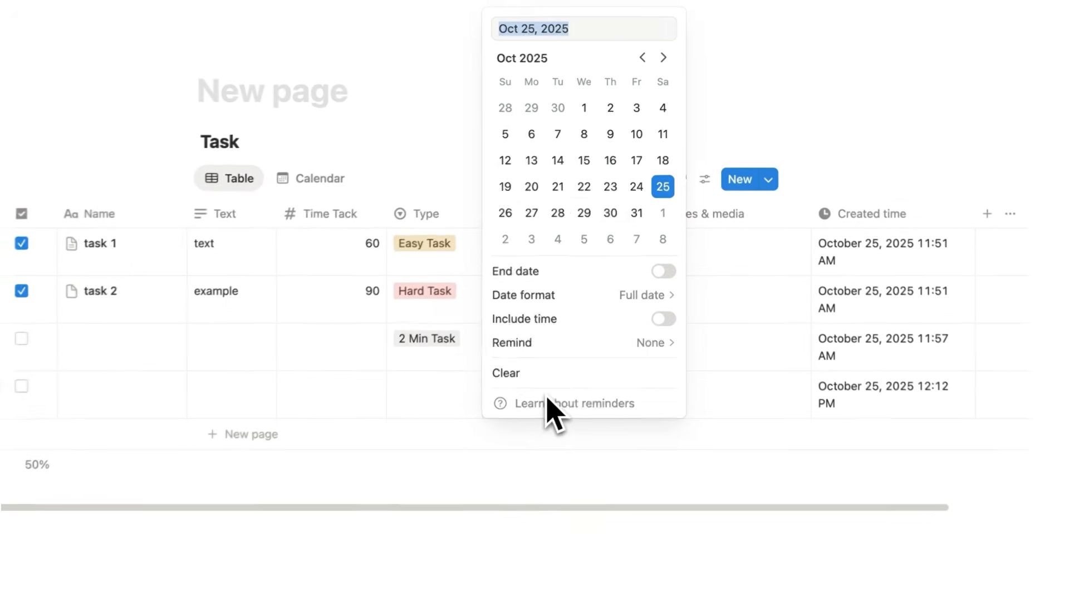
click(642, 58)
click(642, 57)
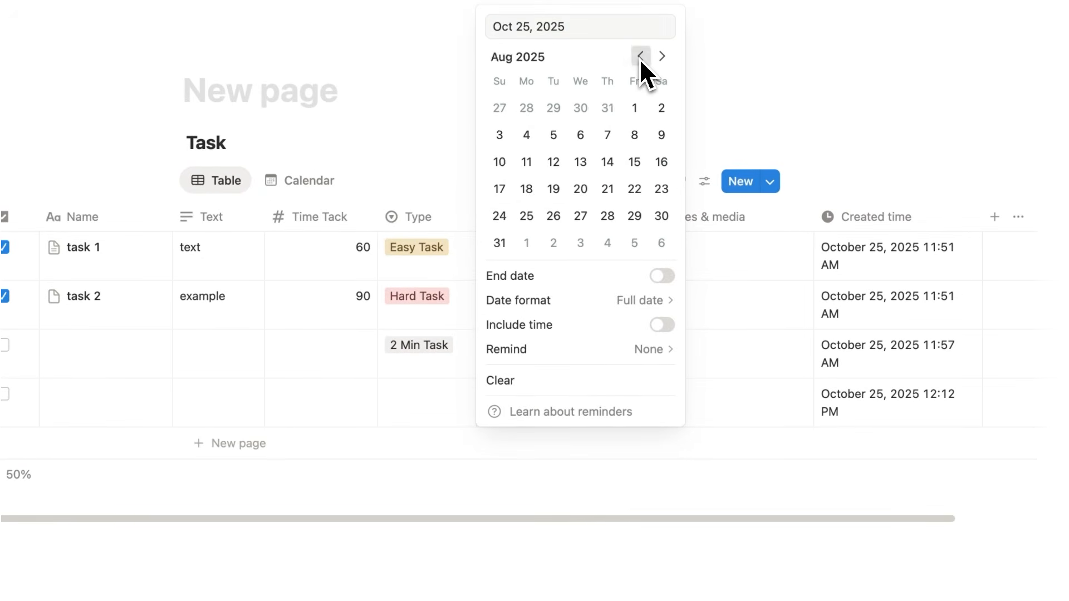
click(640, 56)
click(640, 56)
click(641, 56)
click(662, 56)
click(662, 57)
click(663, 56)
click(662, 56)
double_click(662, 56)
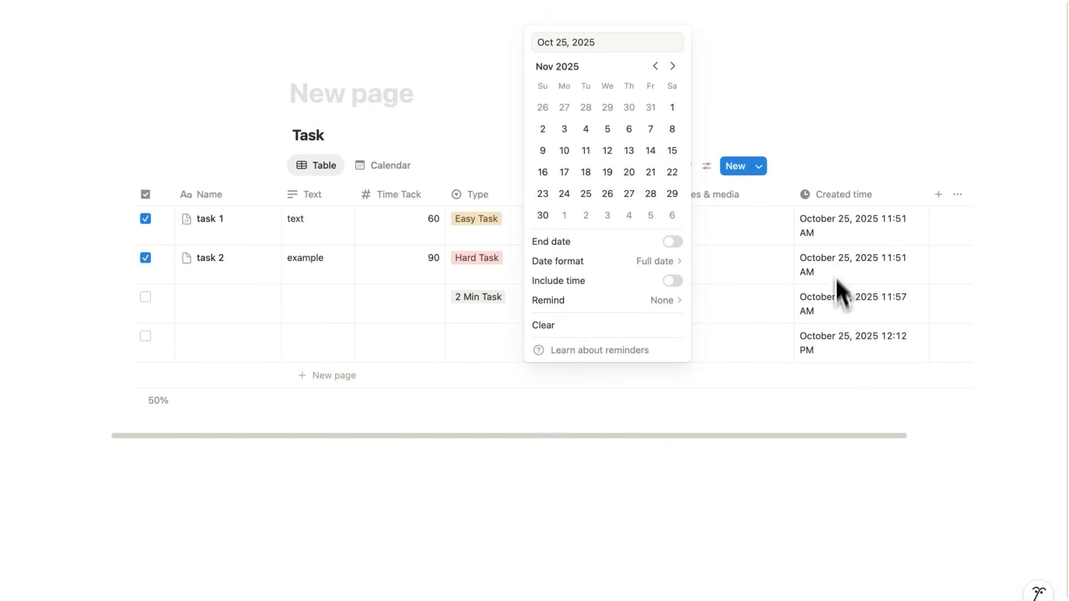
click(833, 234)
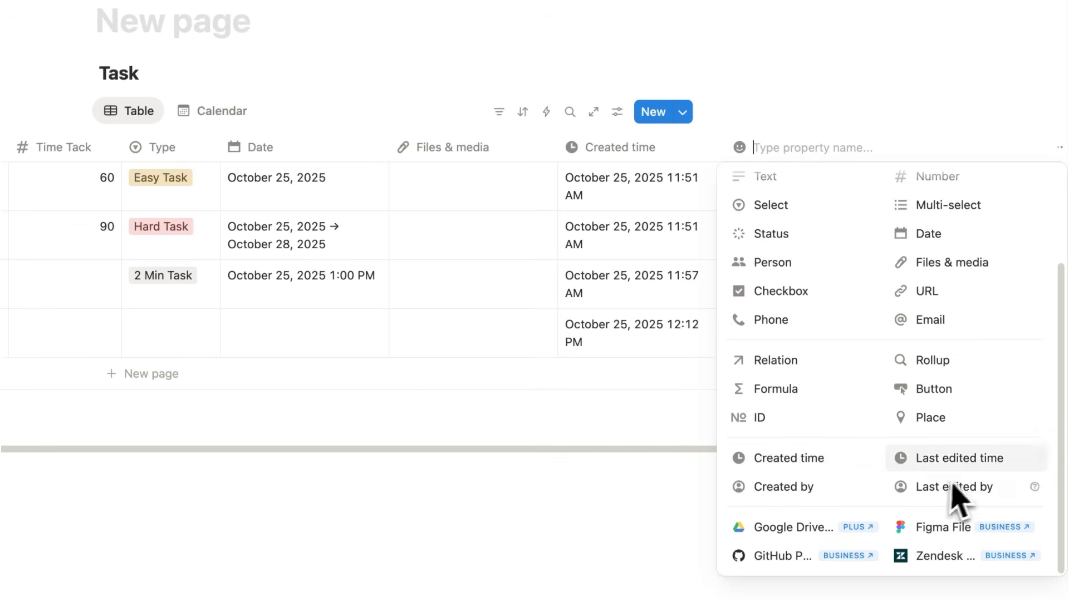
Step: Try a Created by property after the Created time column and delete it from the Task table
click(830, 487)
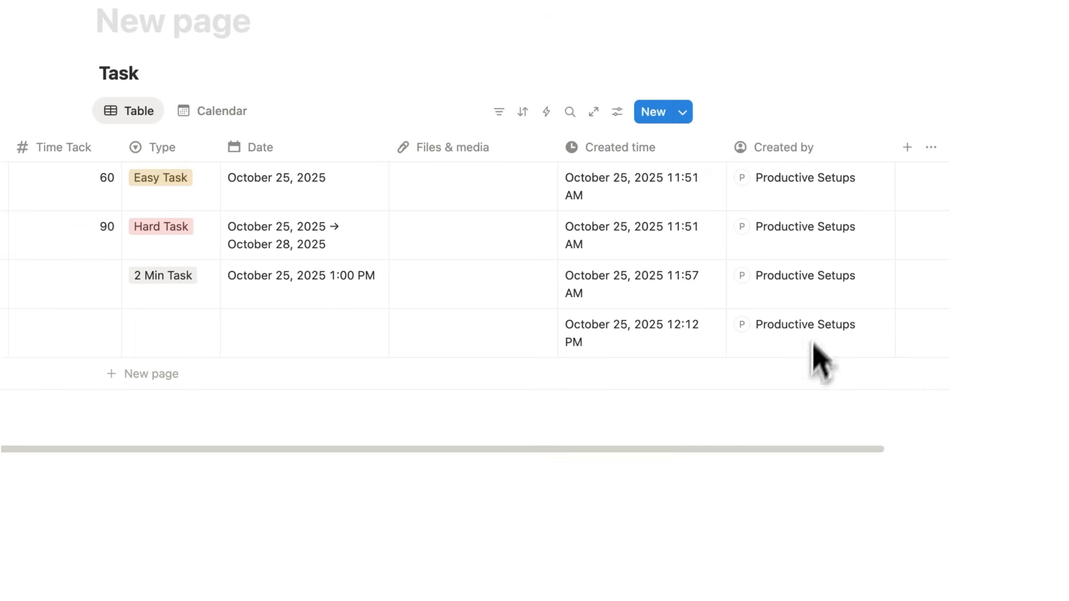
click(834, 147)
click(849, 494)
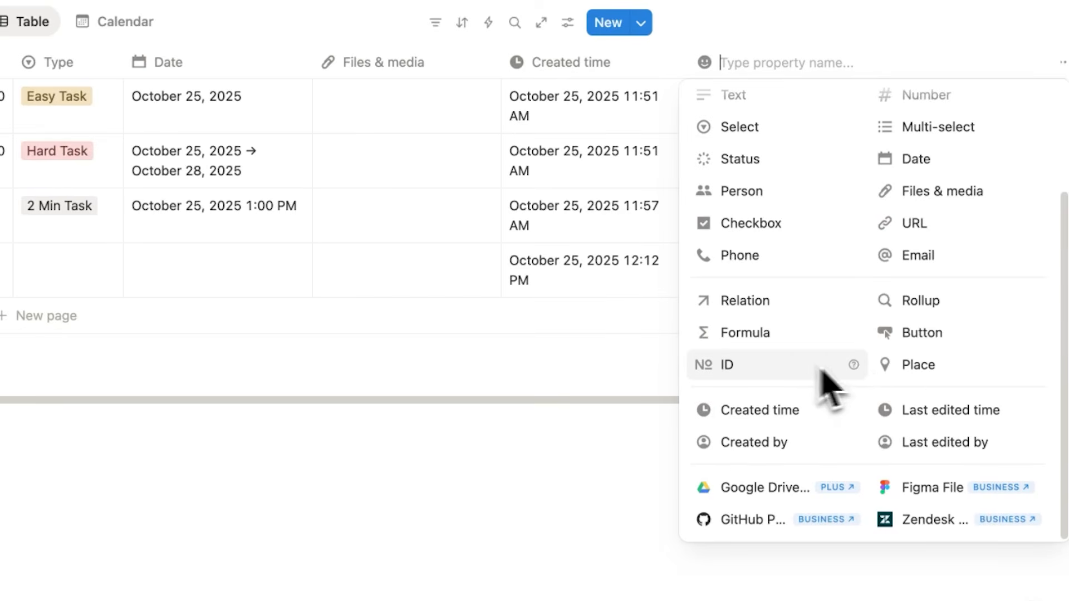
Step: Start a Relation property in the Task table to view the linkable data sources, and cancel it
click(810, 310)
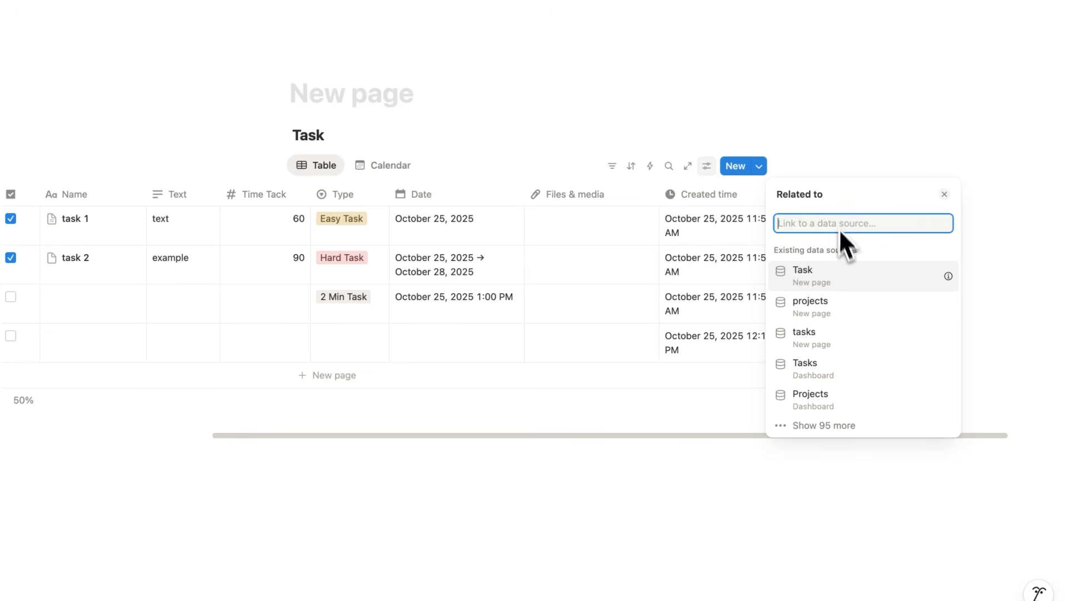
click(630, 500)
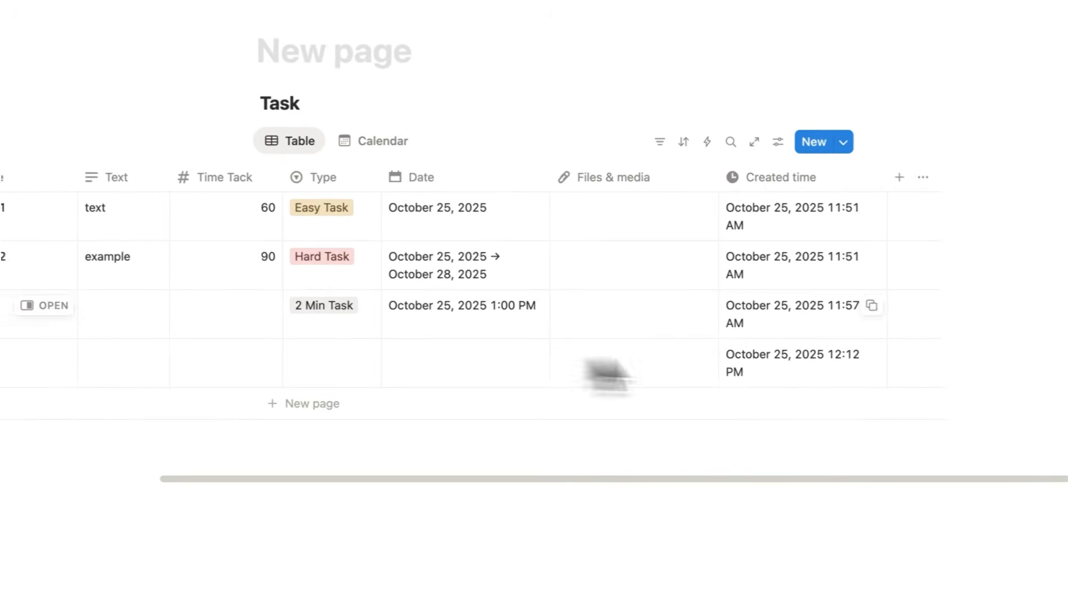
scroll(613, 357, left, 10)
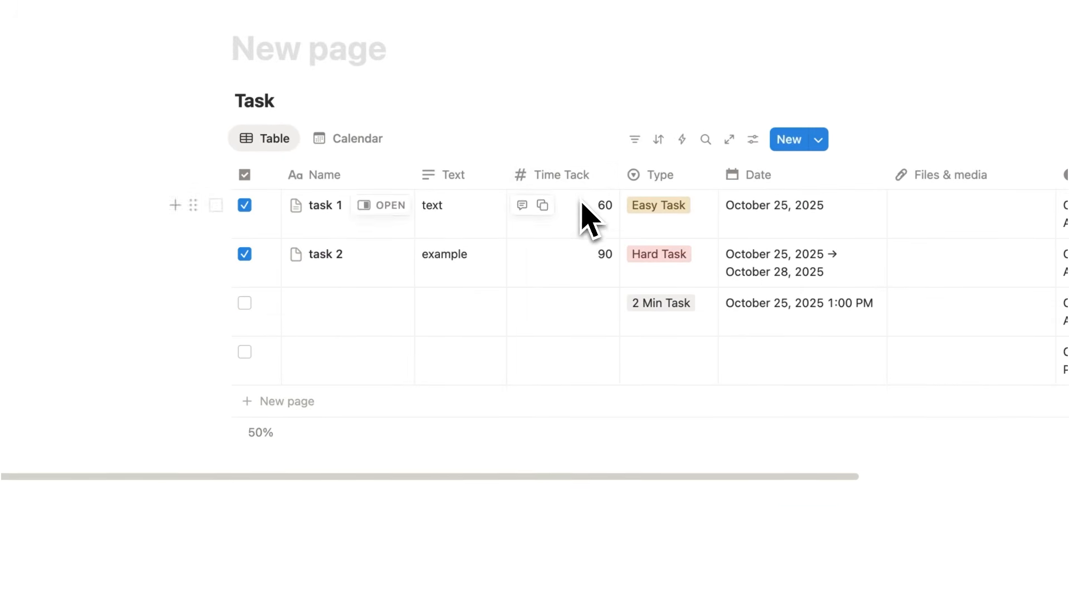
Step: Insert a new table database with an empty data source below the Task table and title it Projects
text(/data)
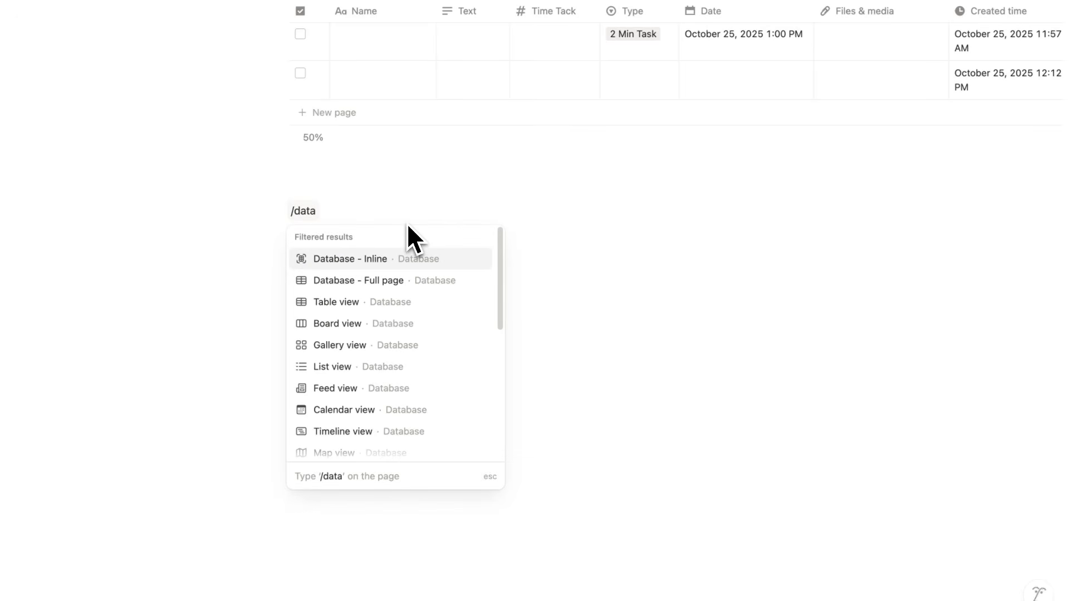
click(334, 304)
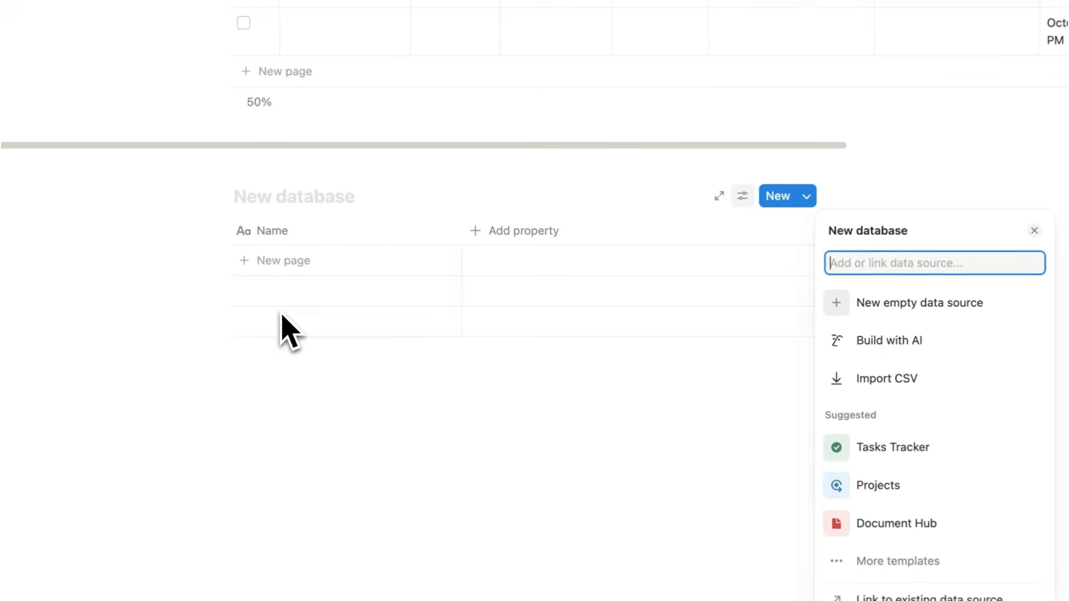
click(843, 304)
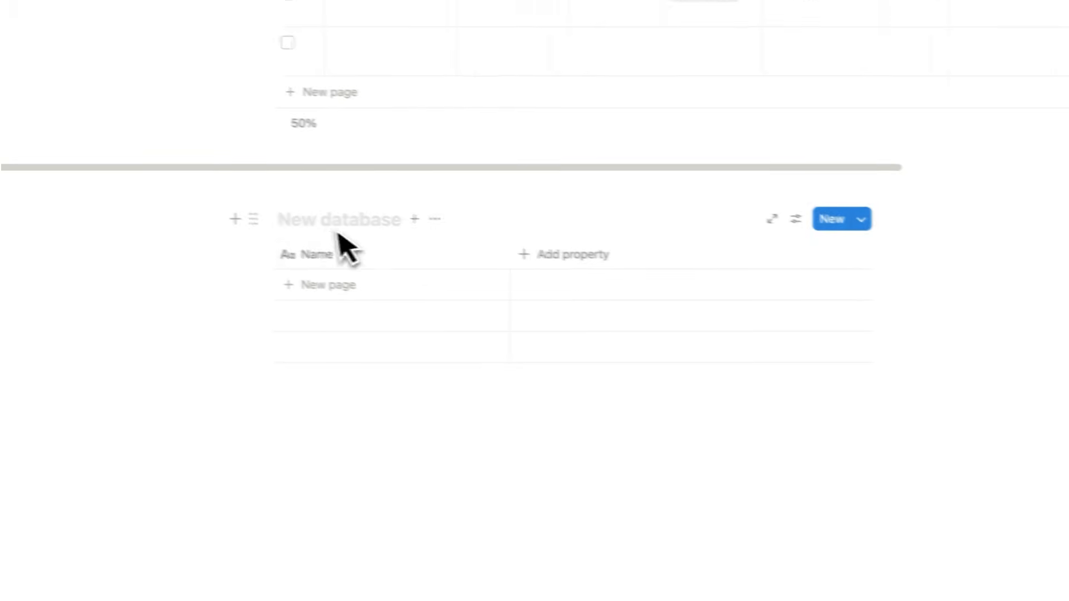
text(Projects)
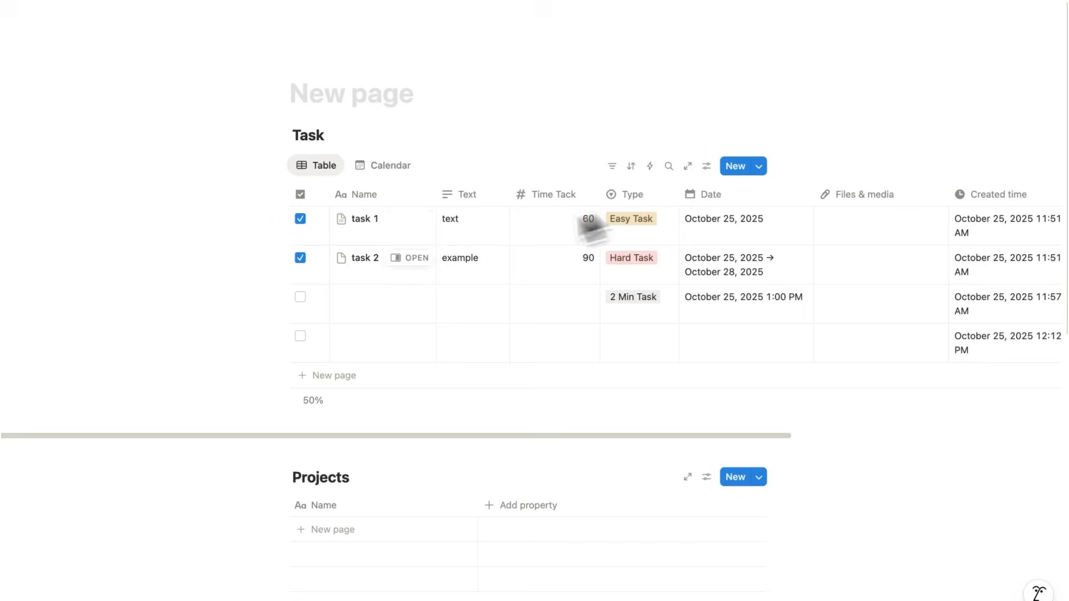
Step: Remove the Text, Type, Files & media and Created time columns from the Task table view
click(632, 194)
click(646, 409)
click(392, 170)
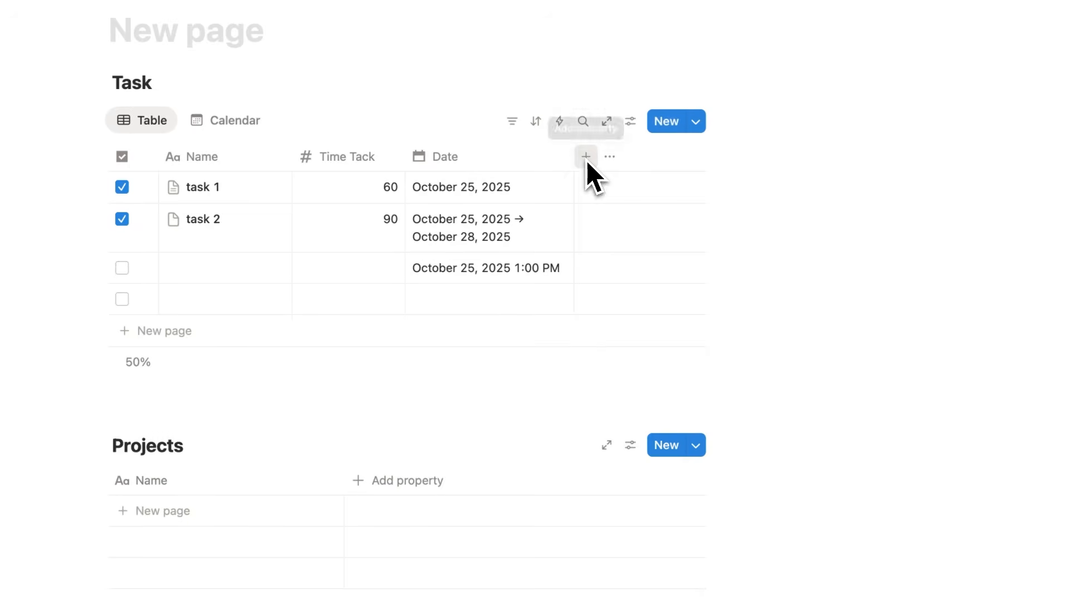
Step: Add a two-way Relation property to the Task table linked to the new Projects database
click(587, 162)
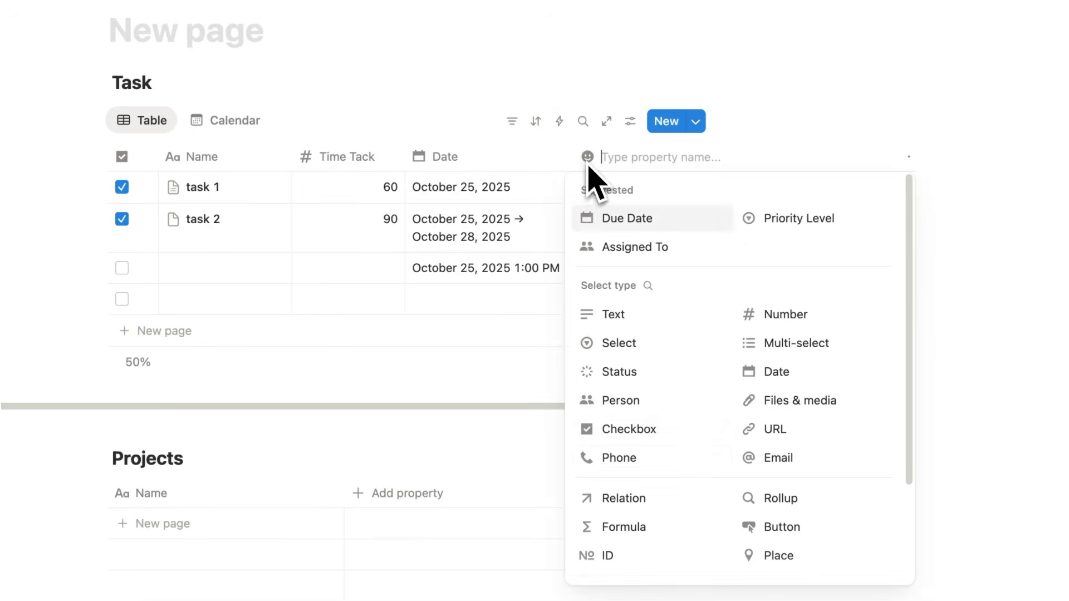
click(670, 498)
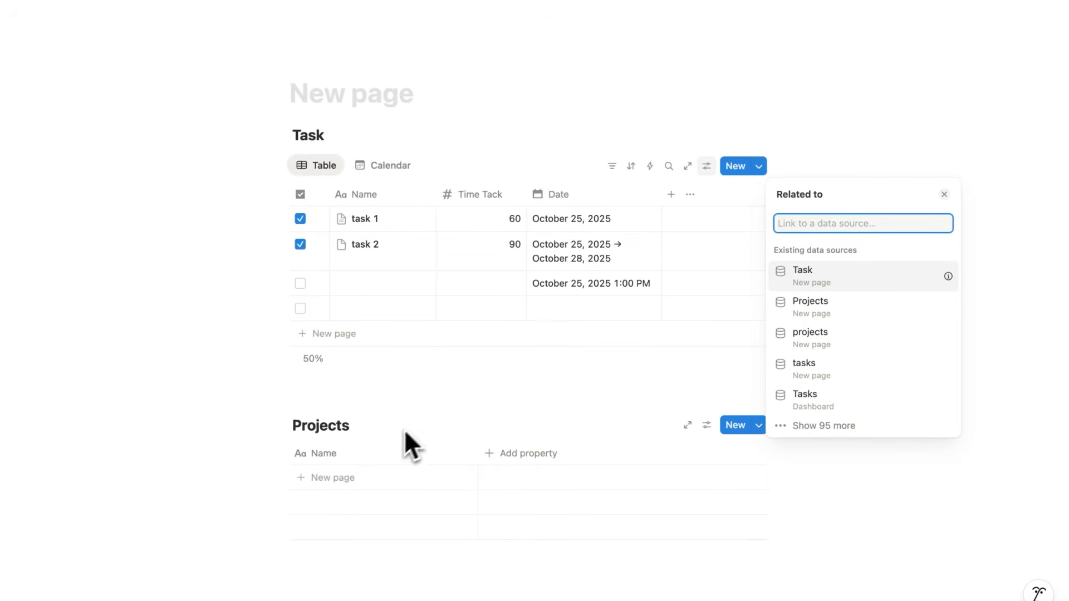
click(884, 316)
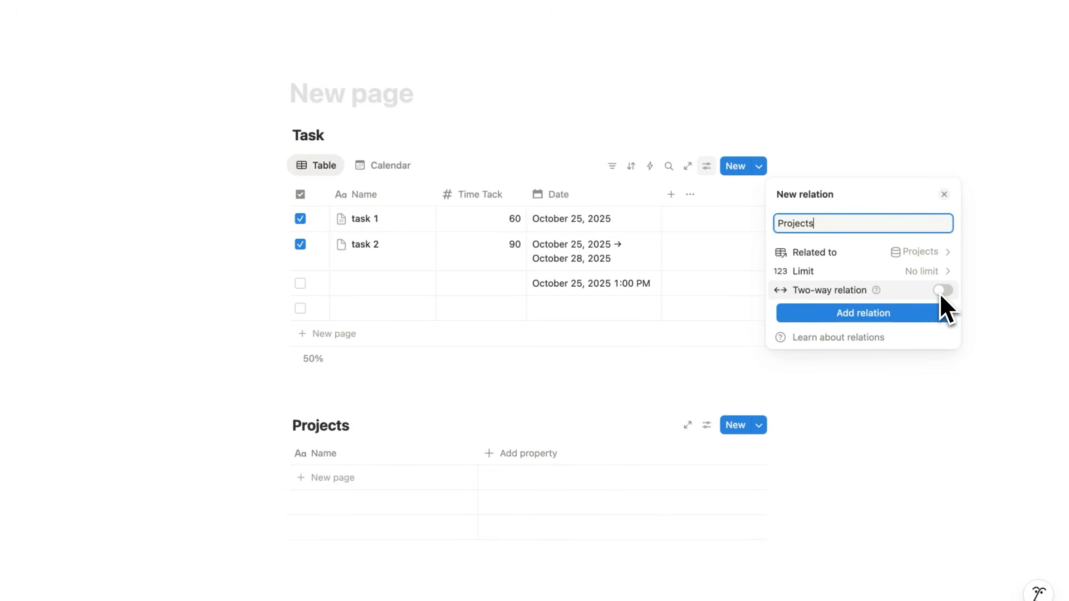
click(941, 291)
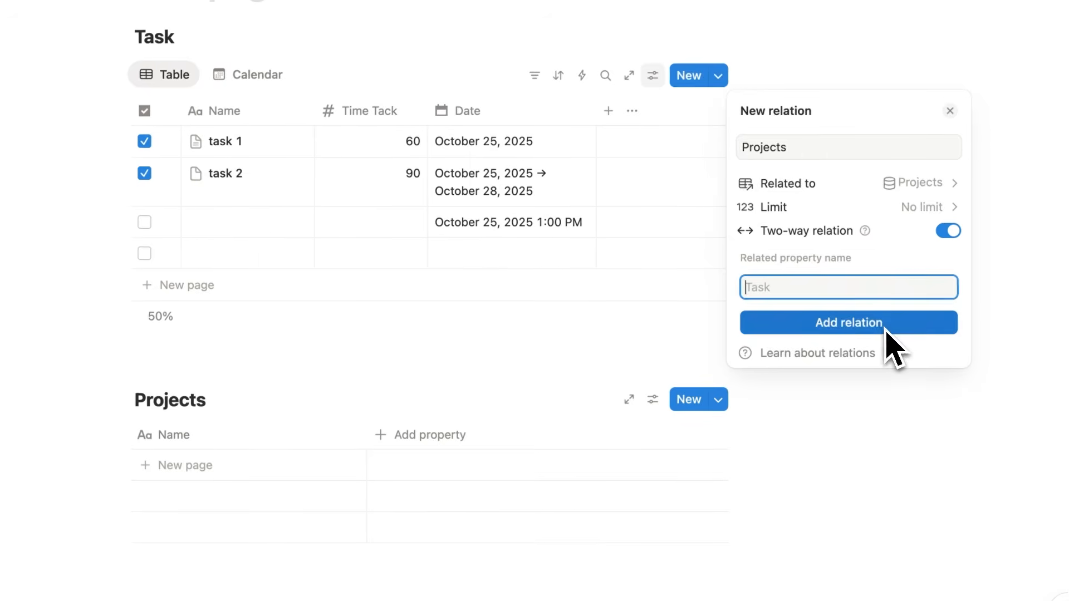
click(885, 330)
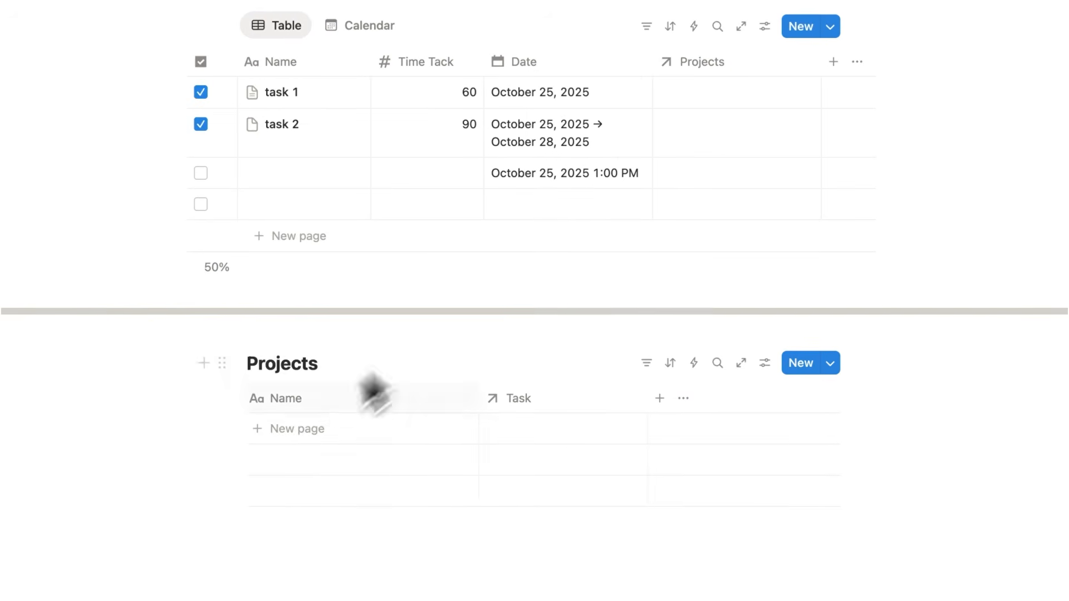
Step: Add two pages named Project A and Project B to the Projects table
click(294, 434)
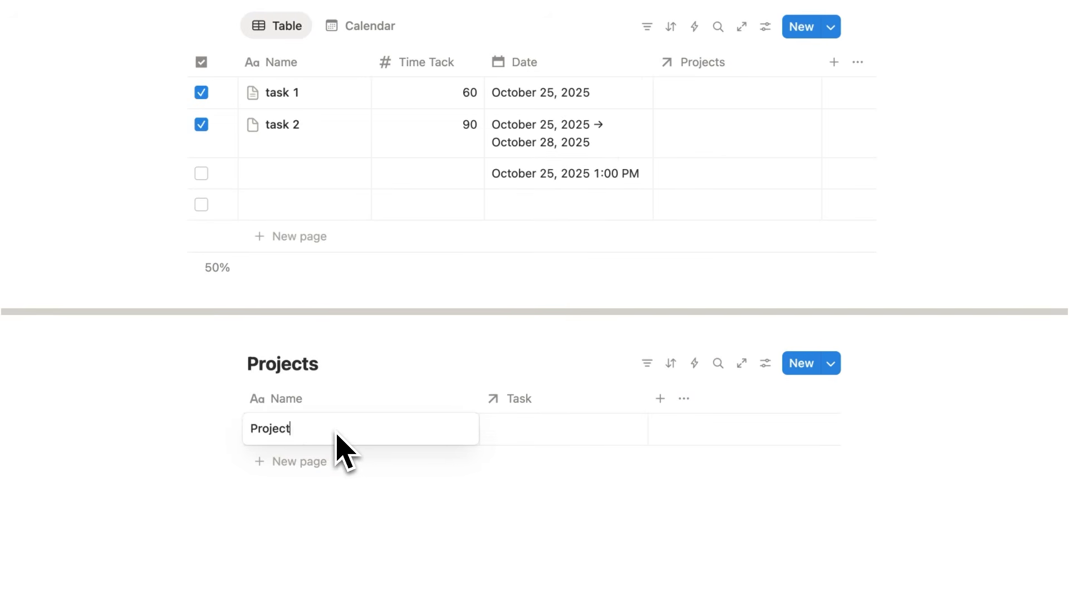
key(Return)
click(288, 468)
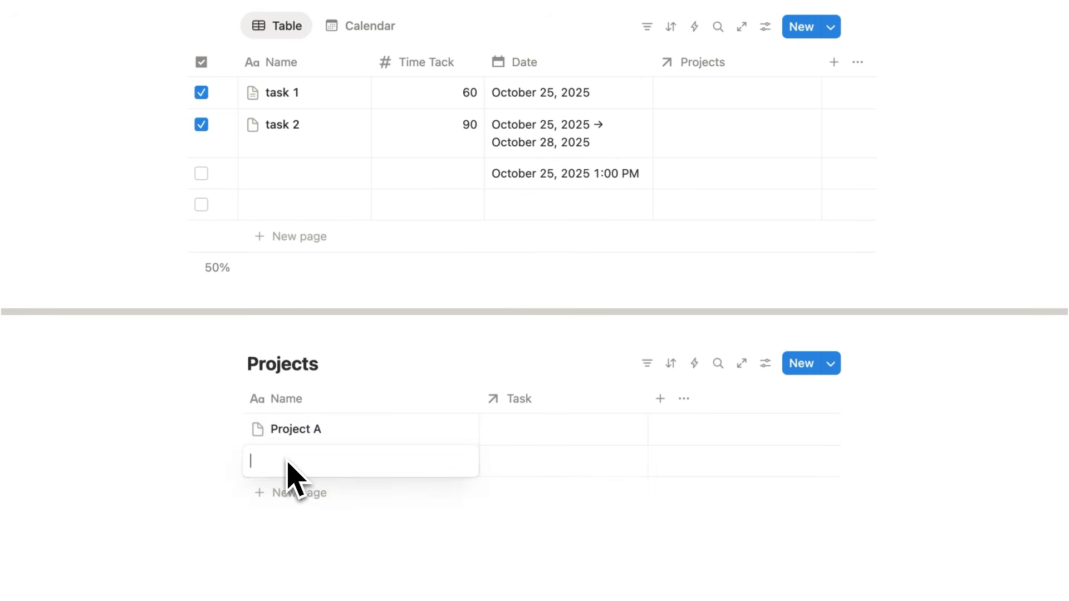
text(Project B)
Step: Name the two unnamed rows of the Task table task 3 and task 4
click(341, 181)
text(task 3)
key(Return)
text(task 4)
key(Return)
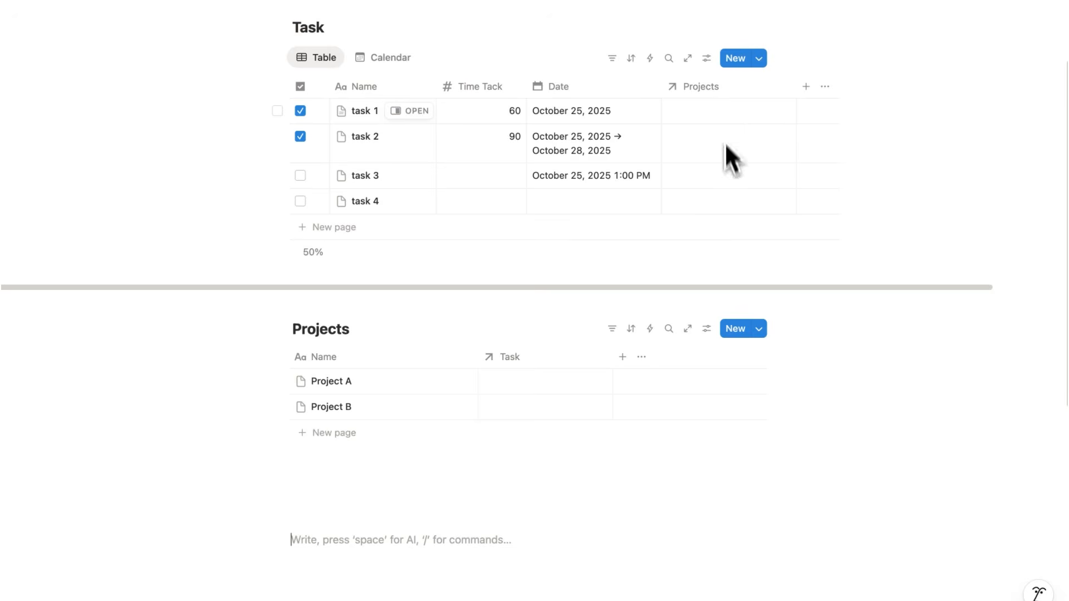
Step: Link task 1 to Project A and tasks 2, 3 and 4 to Project B in the Projects relation column
click(724, 112)
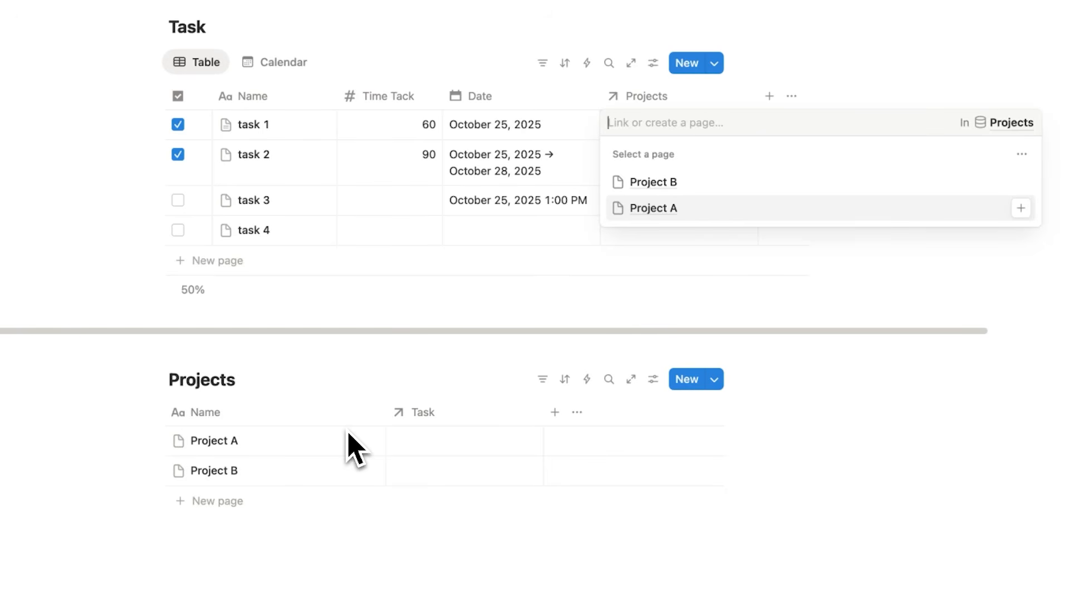
click(735, 217)
key(Escape)
click(671, 166)
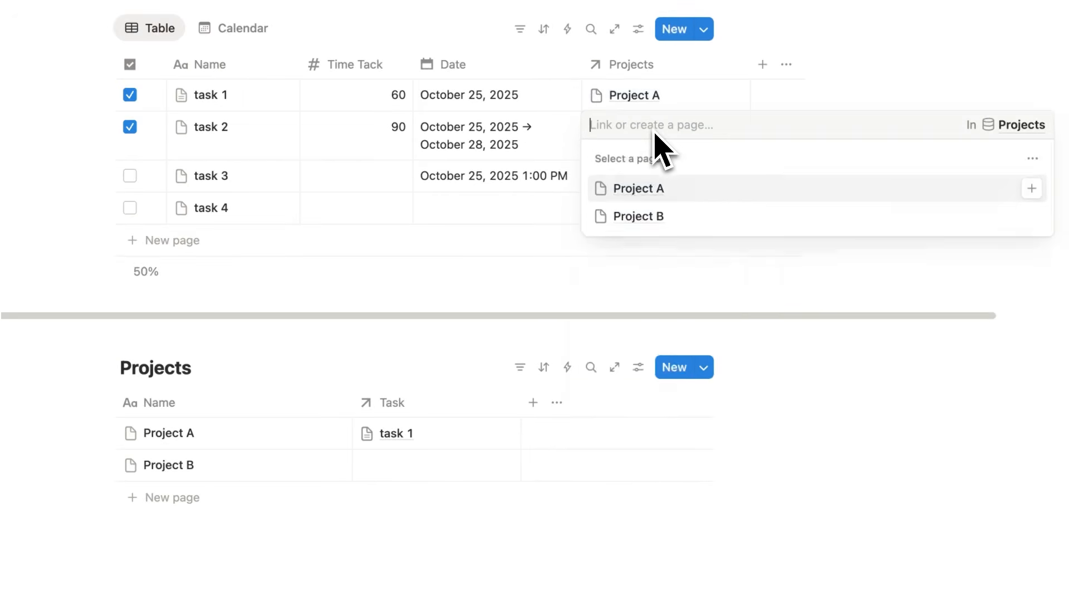
click(686, 216)
key(Escape)
drag(749, 160, 747, 227)
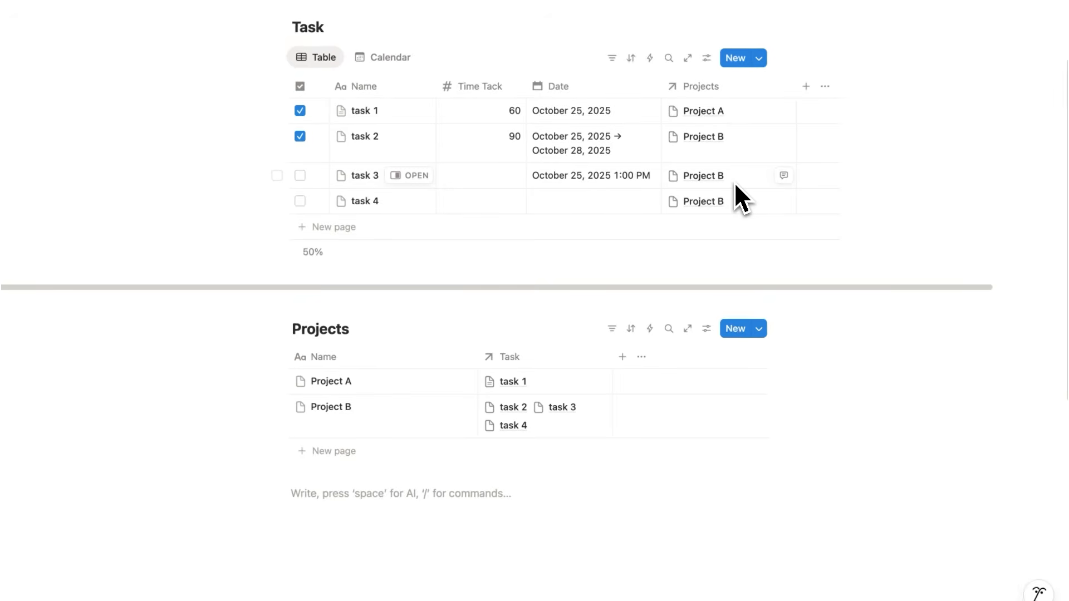
Step: Check the limit and two-way relation settings of the Task table's Projects property
click(701, 85)
mouse_move(757, 139)
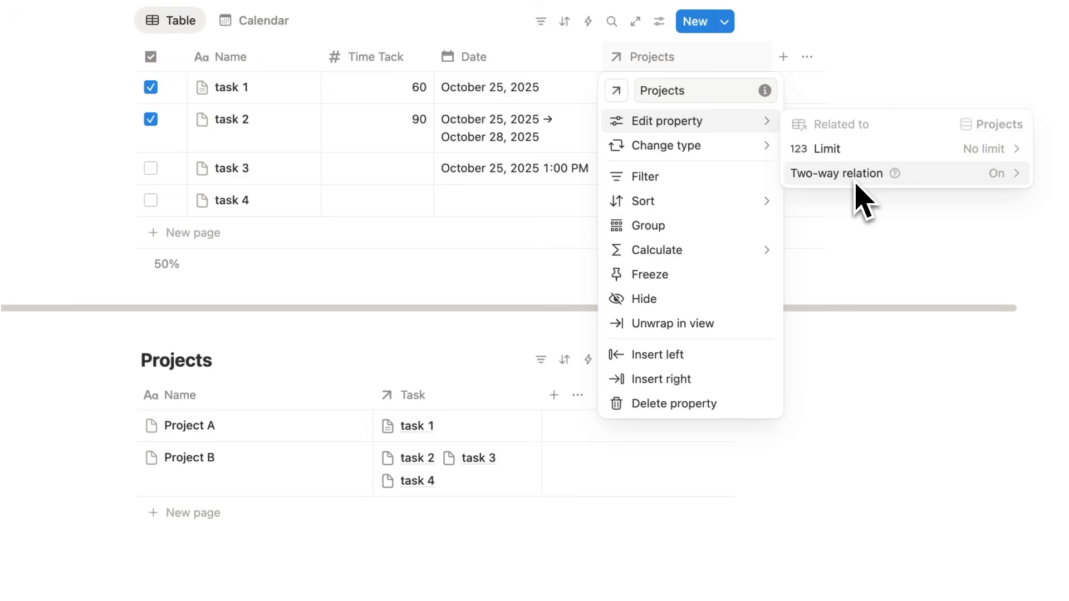
click(902, 236)
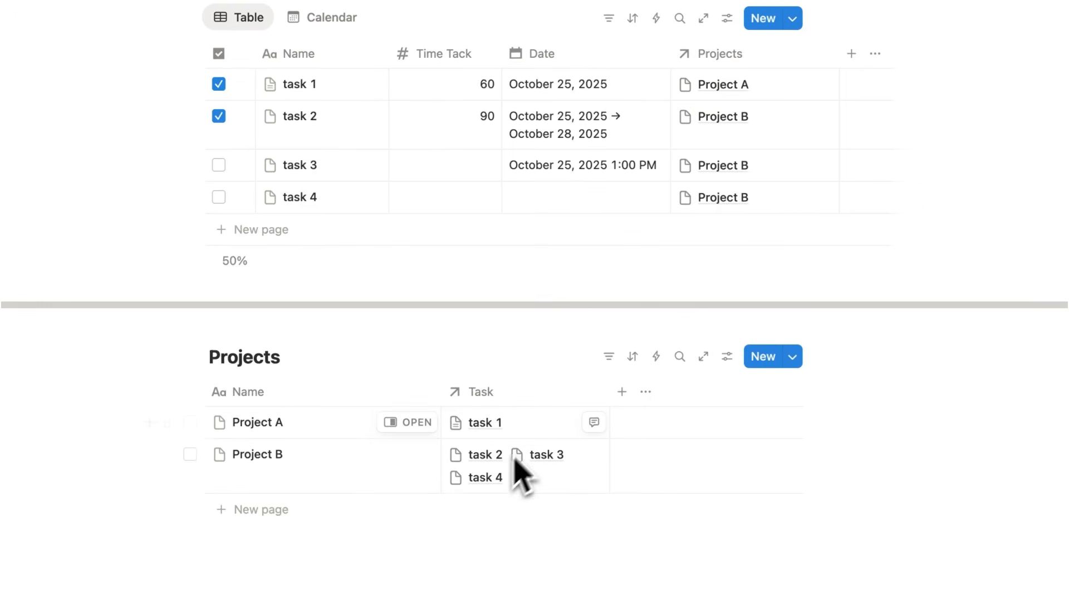
Step: Open the Project B page to review its linked tasks, and close it again
click(419, 454)
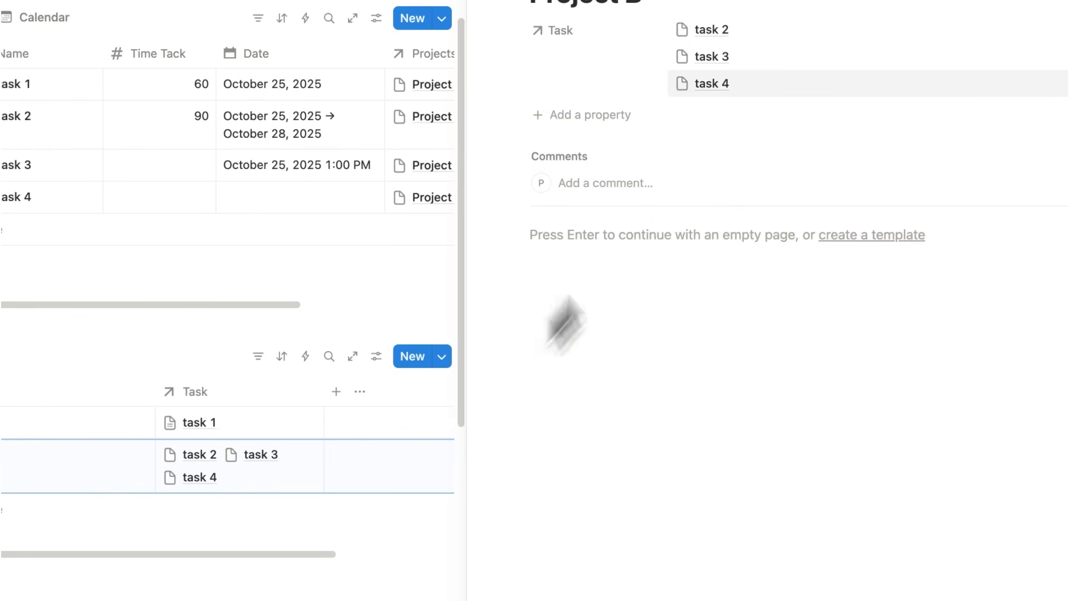
key(Escape)
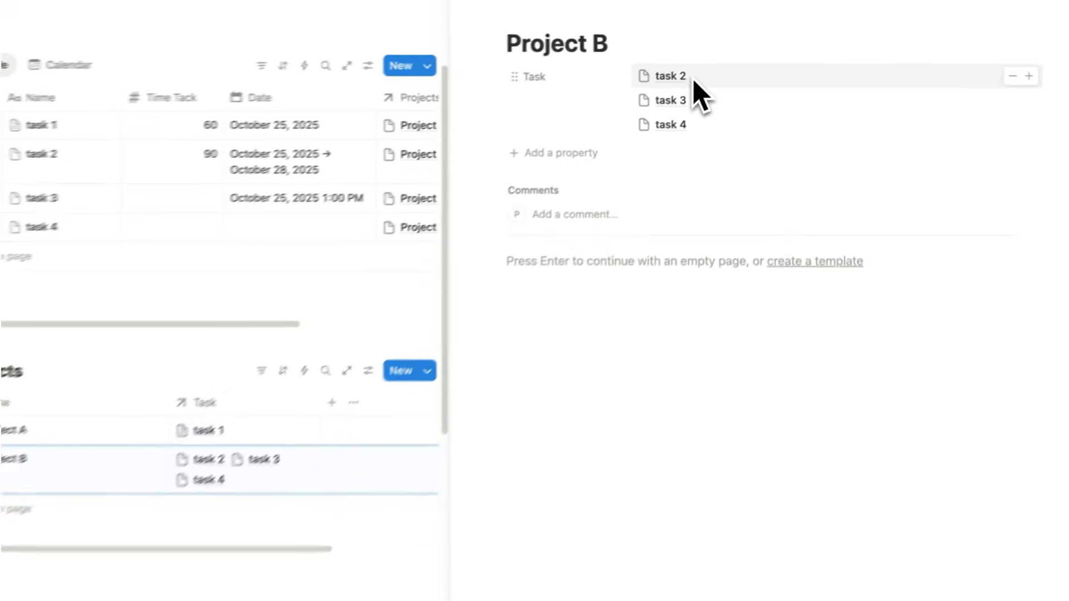
scroll(568, 141, up, 1)
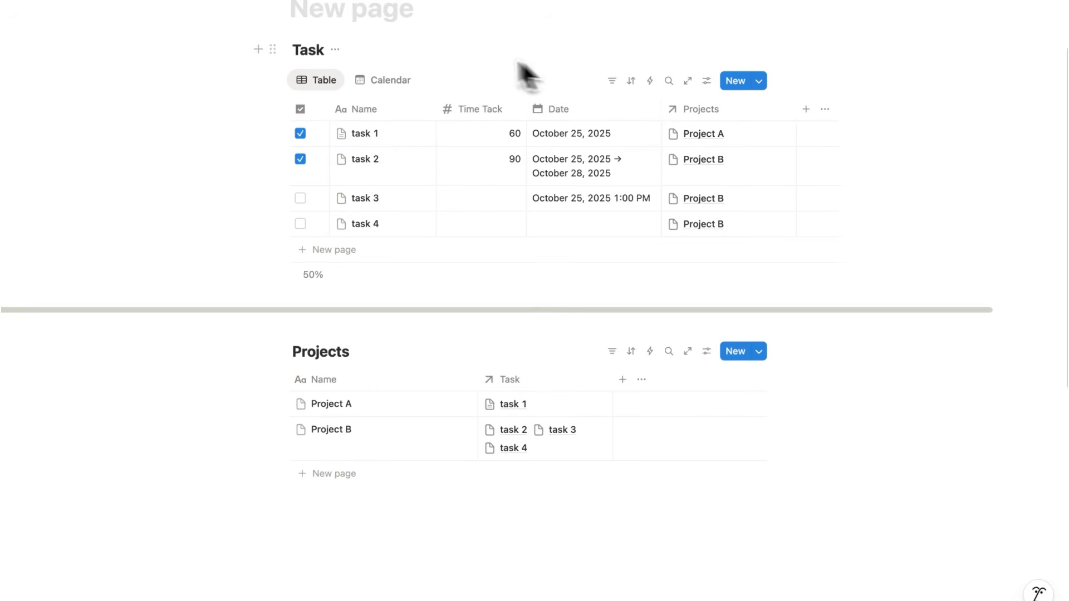
Step: Look through the property types available for a new column in the Task table
scroll(534, 261, down, 2)
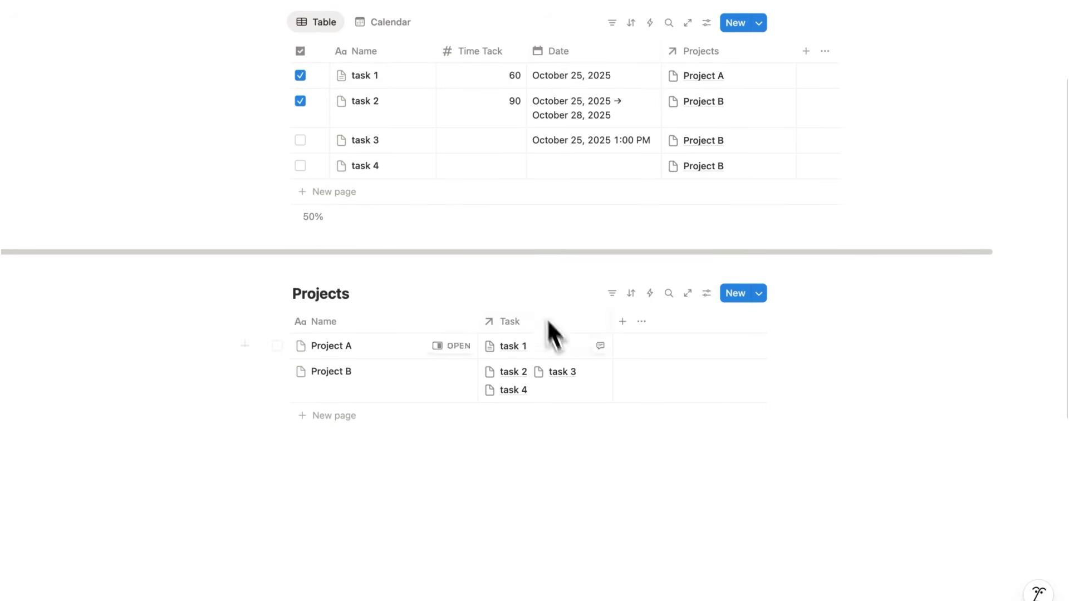
click(806, 51)
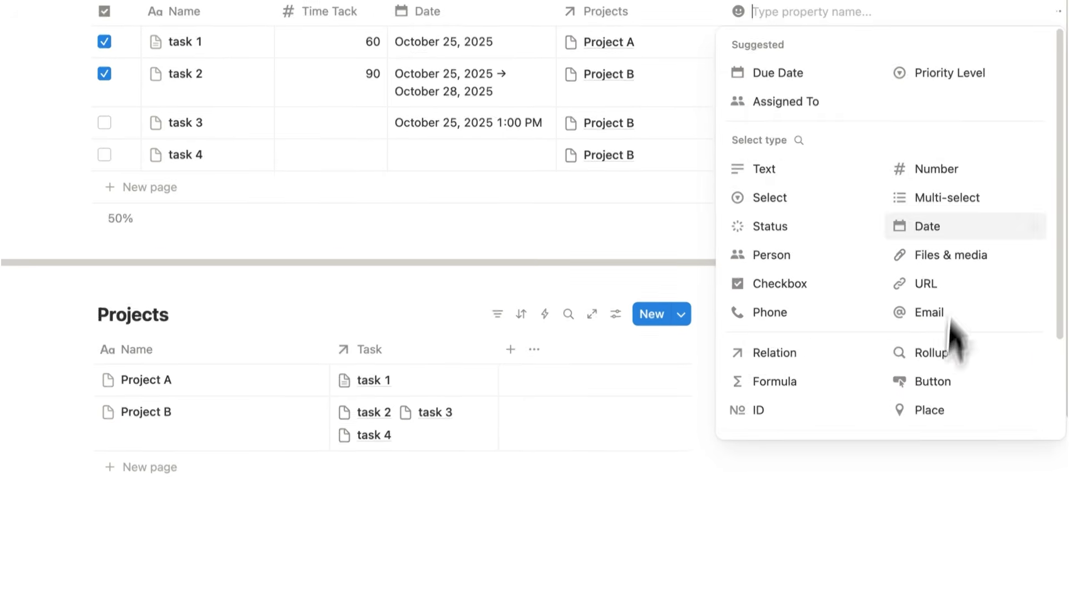
scroll(955, 334, down, 3)
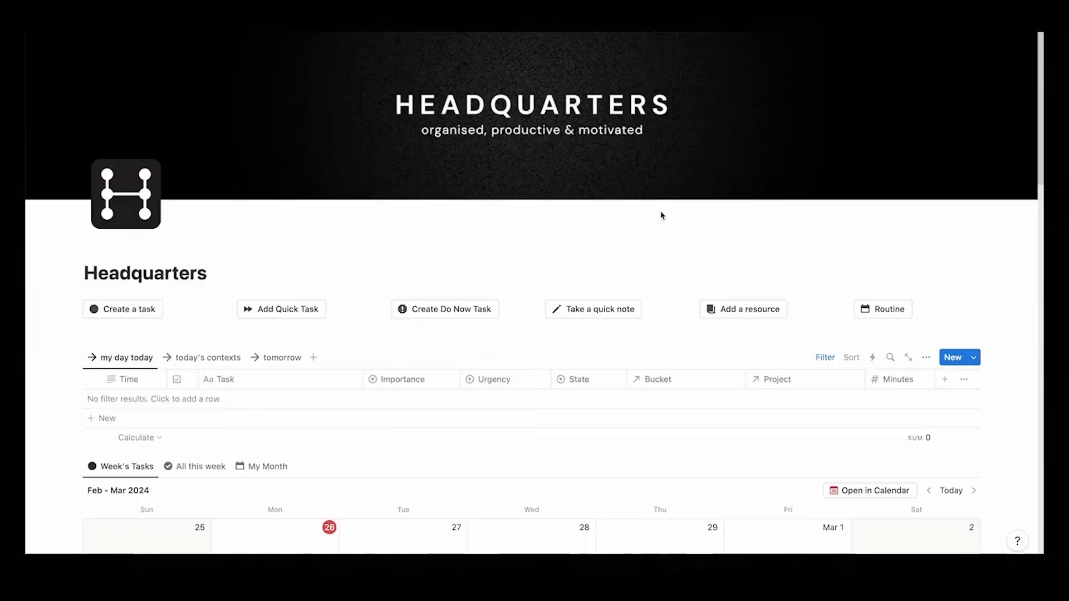
Step: Examine the Report project as a full page in the Headquarters workspace, and open the Relationship life bucket page
scroll(662, 216, down, 4)
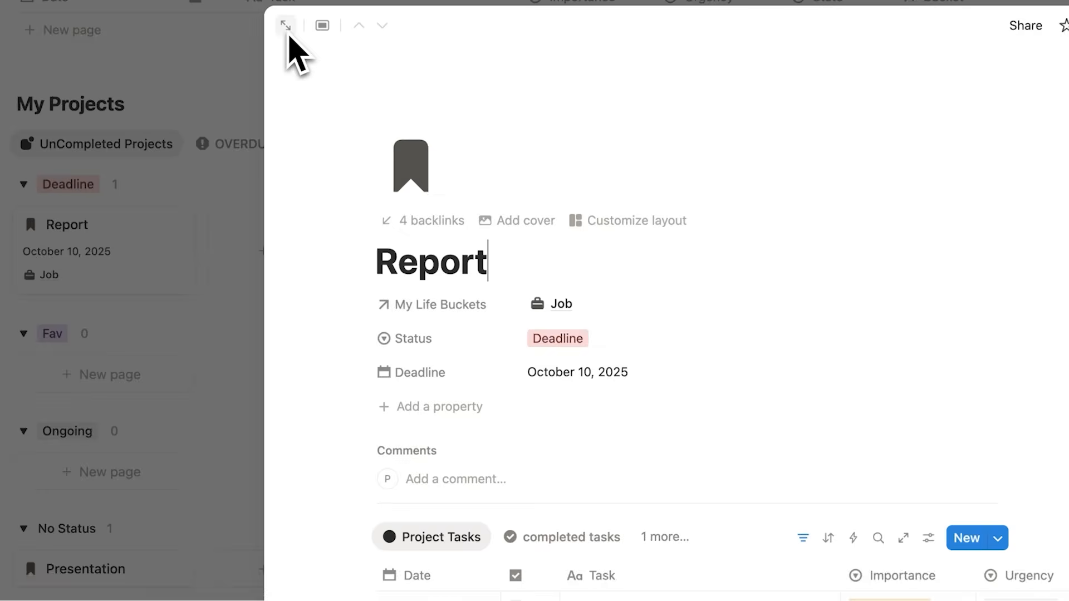
click(286, 25)
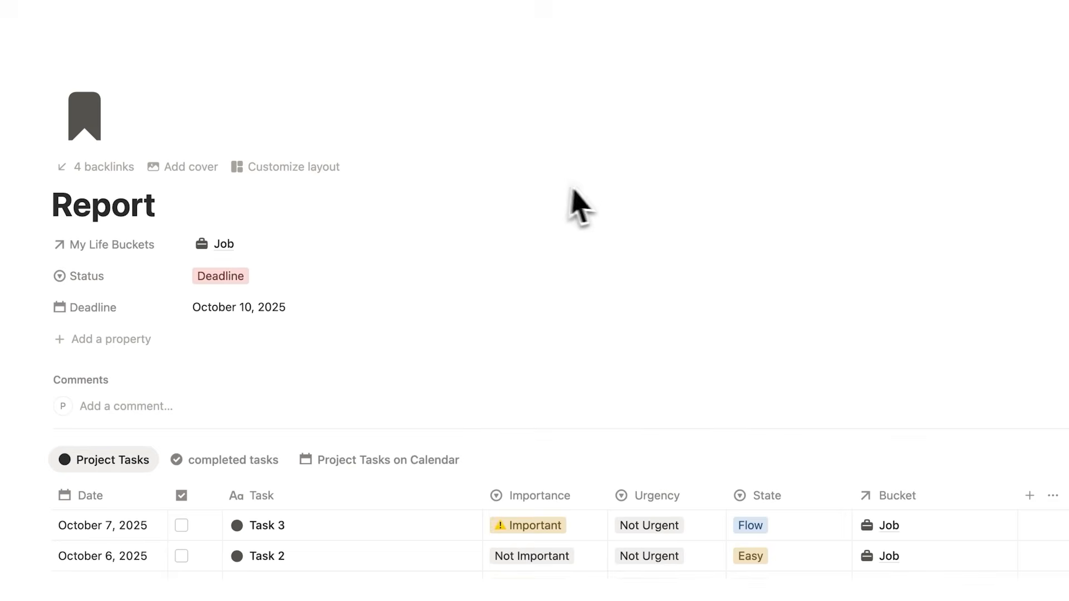
scroll(286, 145, down, 6)
scroll(515, 156, up, 6)
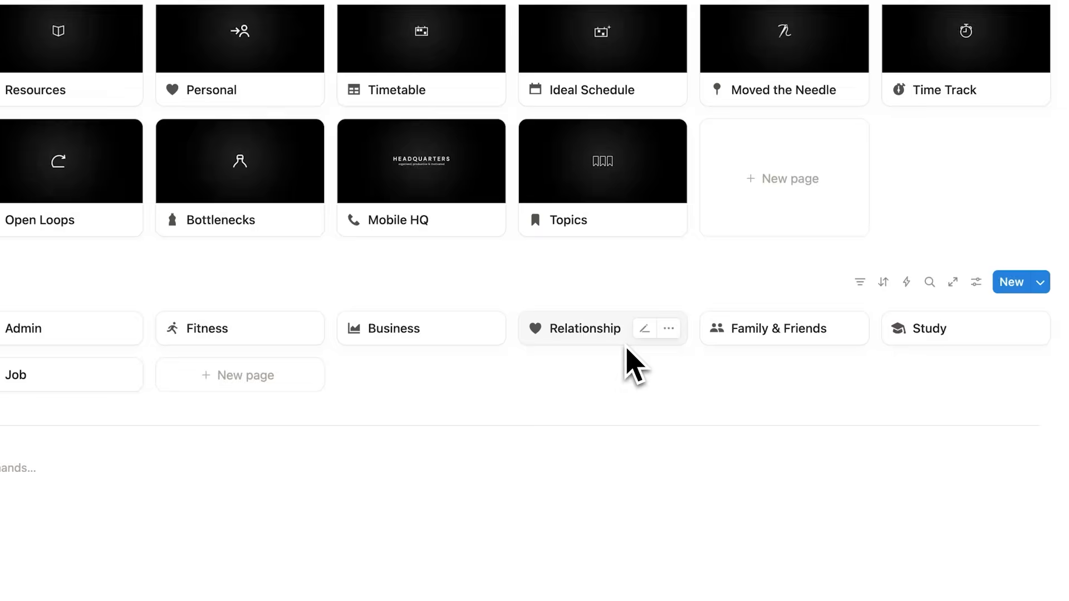
click(626, 346)
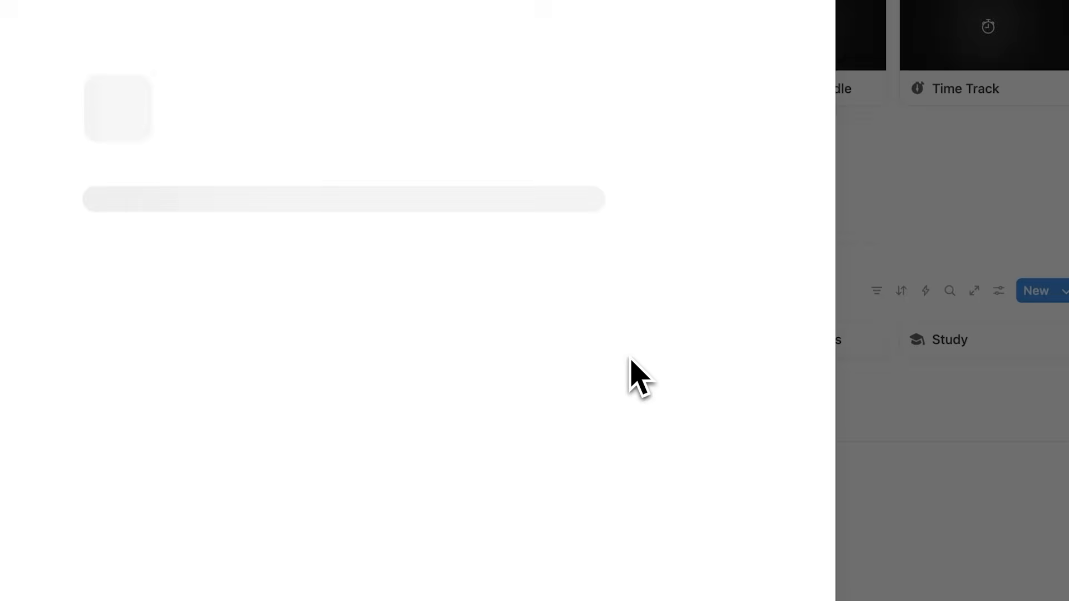
scroll(624, 362, down, 5)
scroll(582, 309, up, 3)
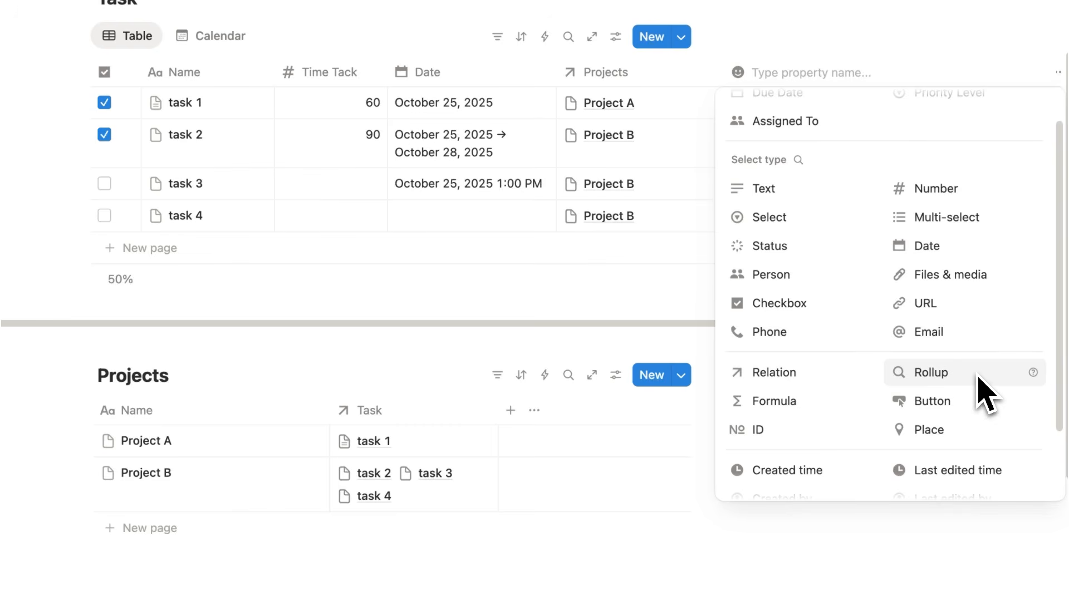
Step: Add a Rollup property to the Projects table based on the Task relation
click(601, 521)
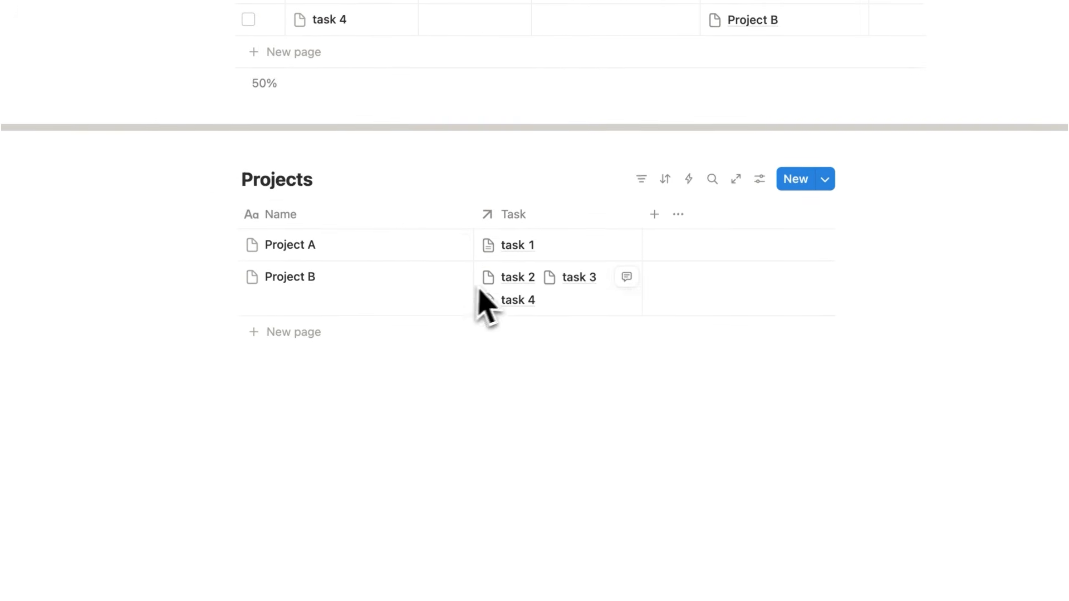
click(654, 223)
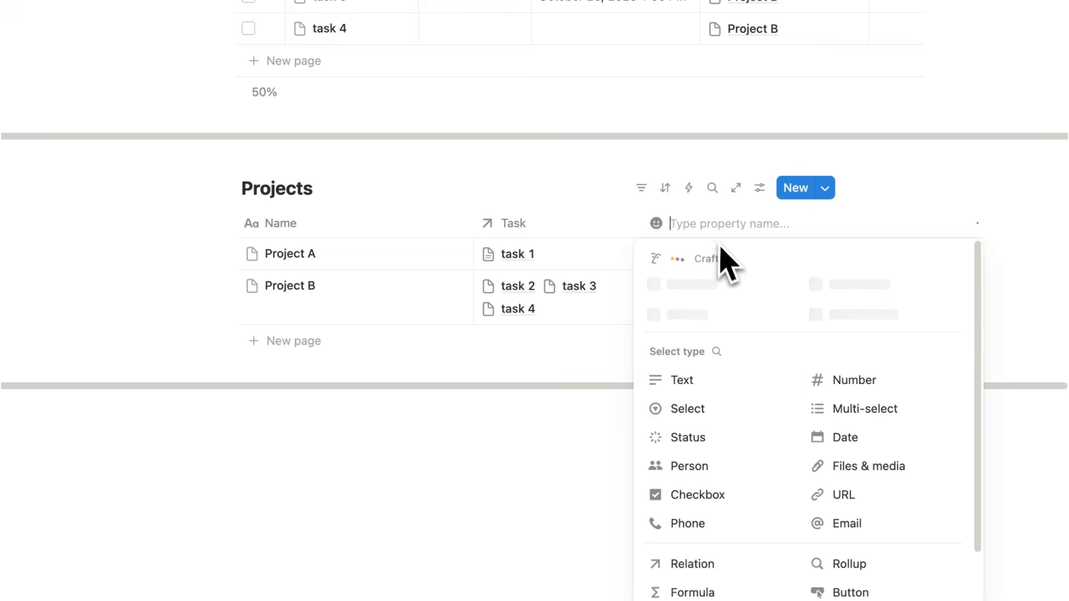
click(885, 565)
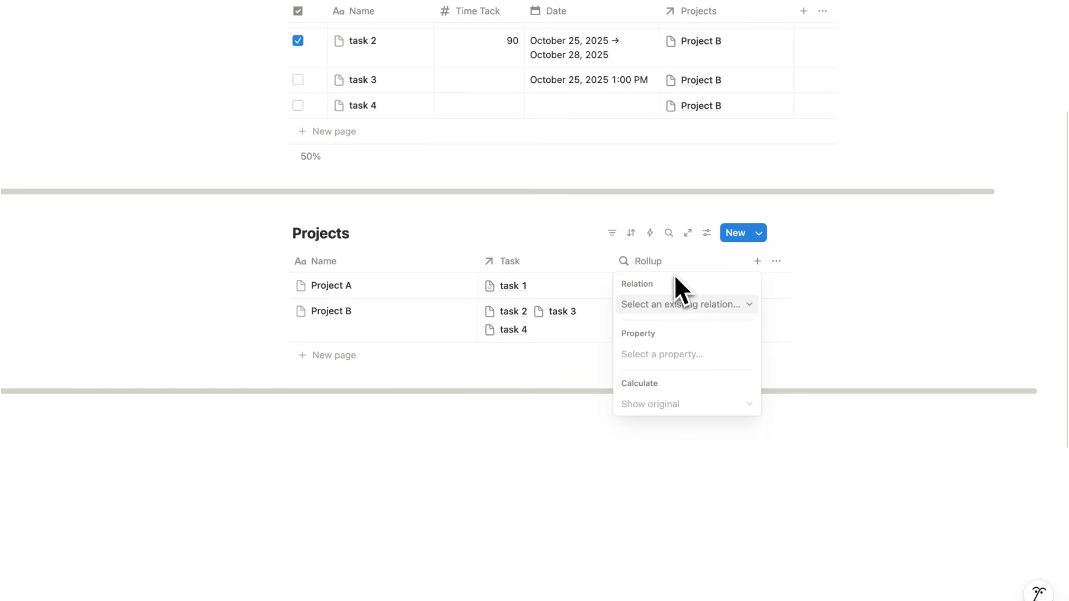
click(680, 304)
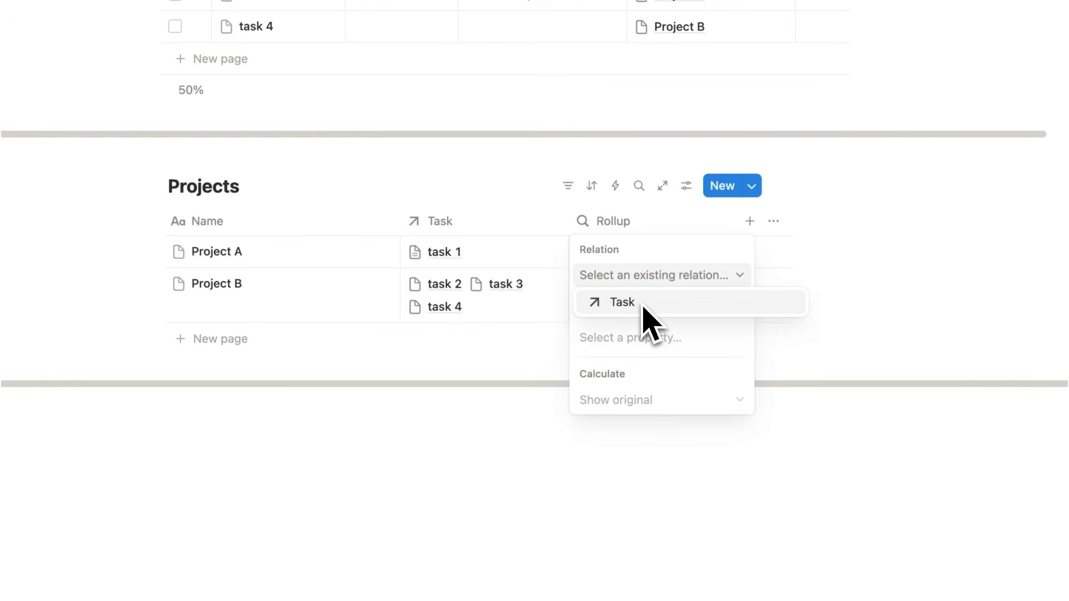
click(661, 323)
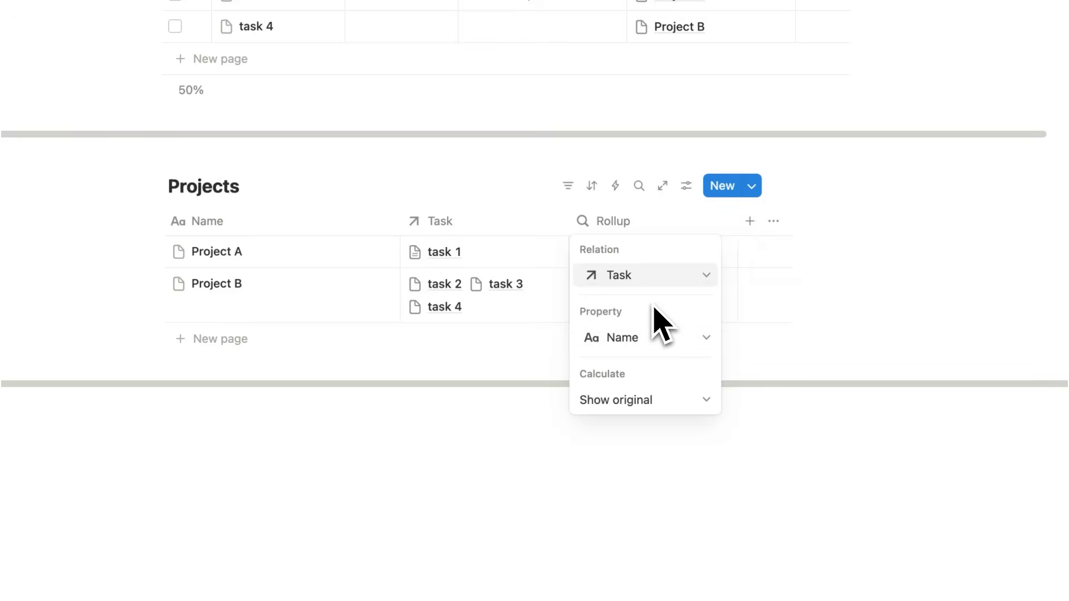
Step: Set the rollup to use the tasks' checkbox property and calculate Percent checked
click(656, 336)
click(636, 434)
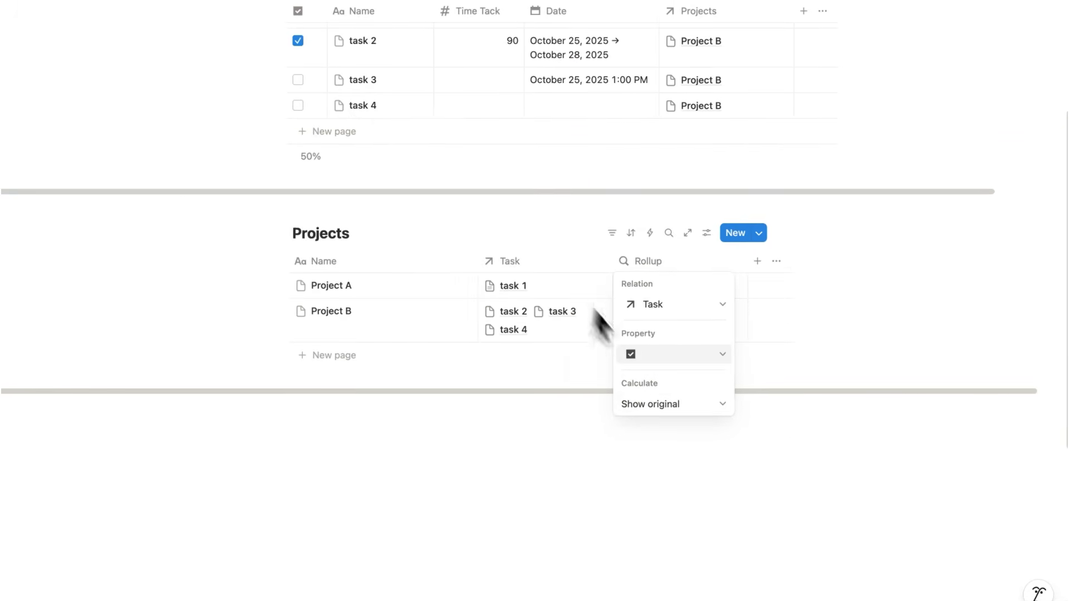
click(669, 405)
mouse_move(682, 473)
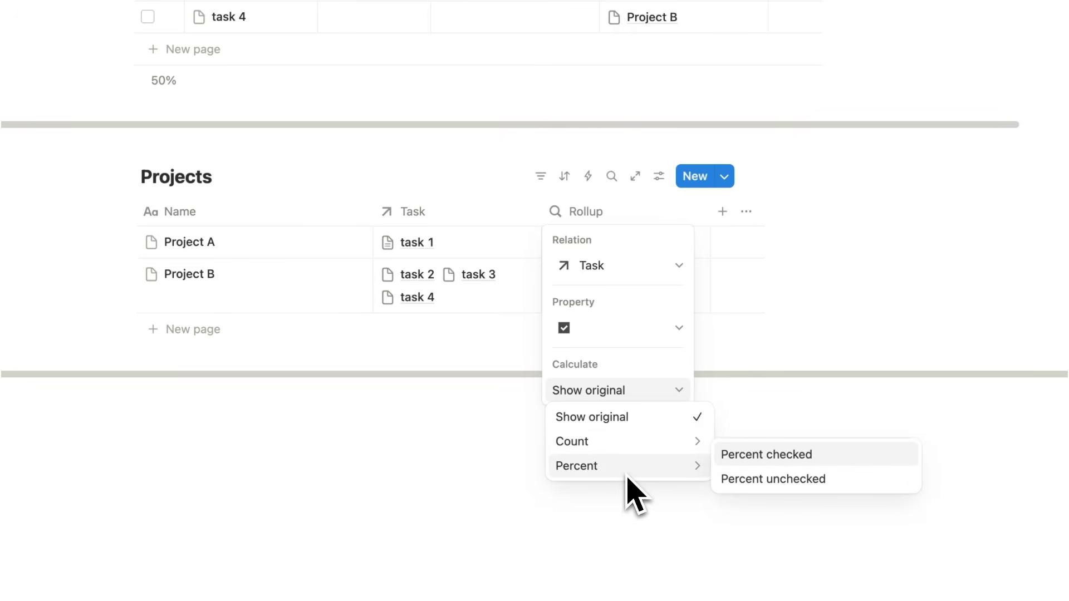
click(743, 459)
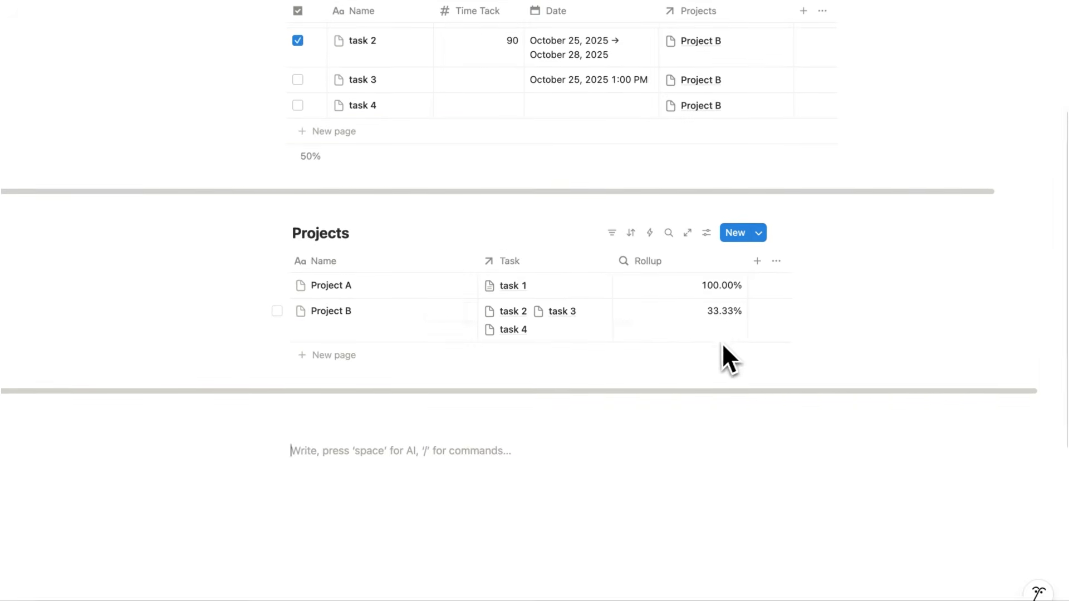
Step: Mark task 3 as complete in the Task table
scroll(723, 346, up, 2)
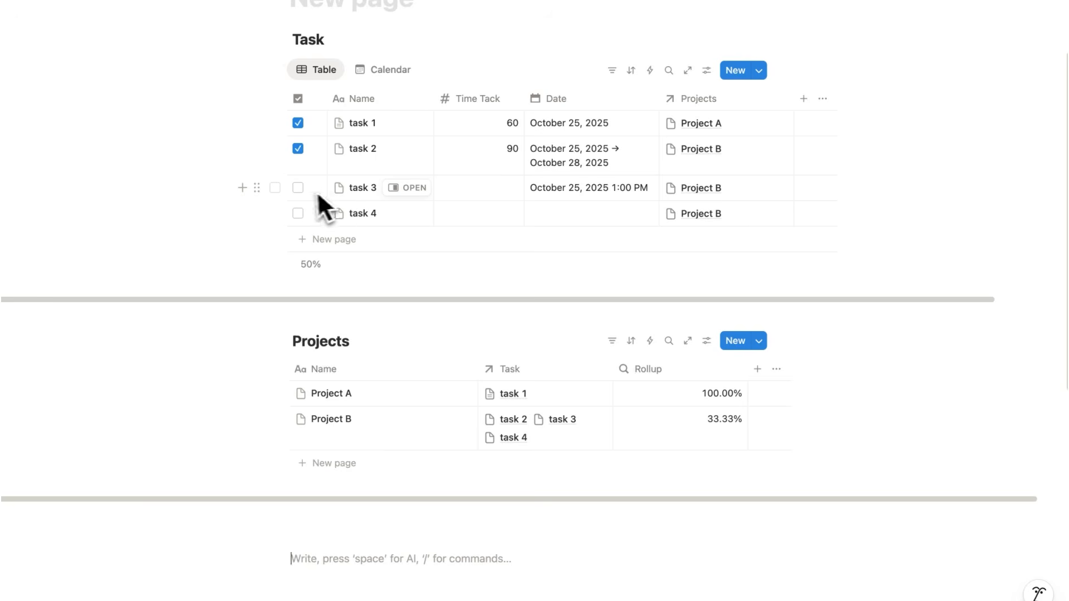
click(299, 189)
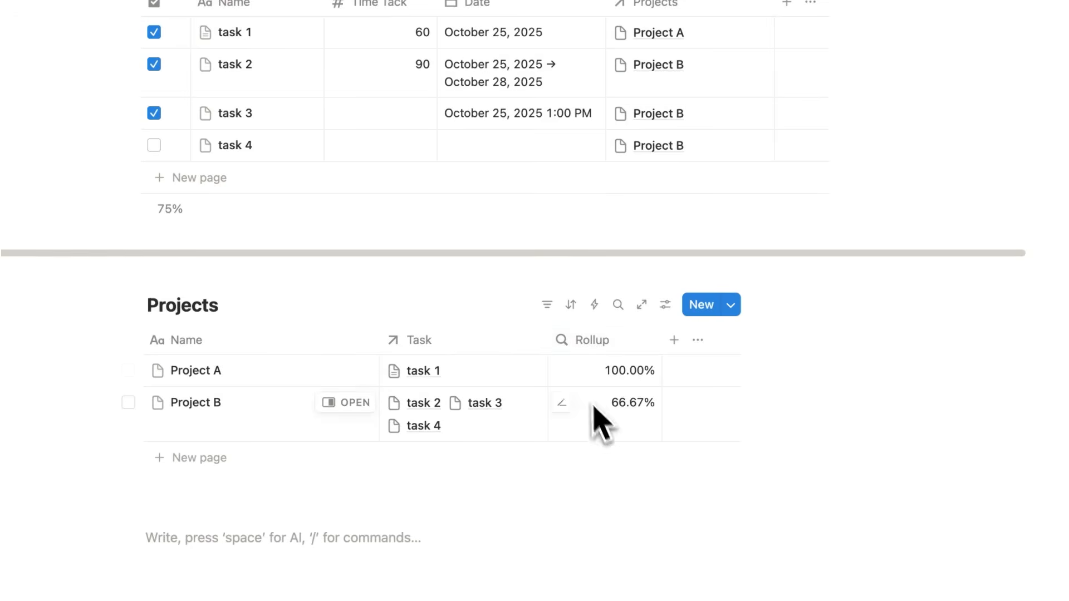
Step: View the template options for the Projects database and the task and note sections of the Report project page
click(731, 307)
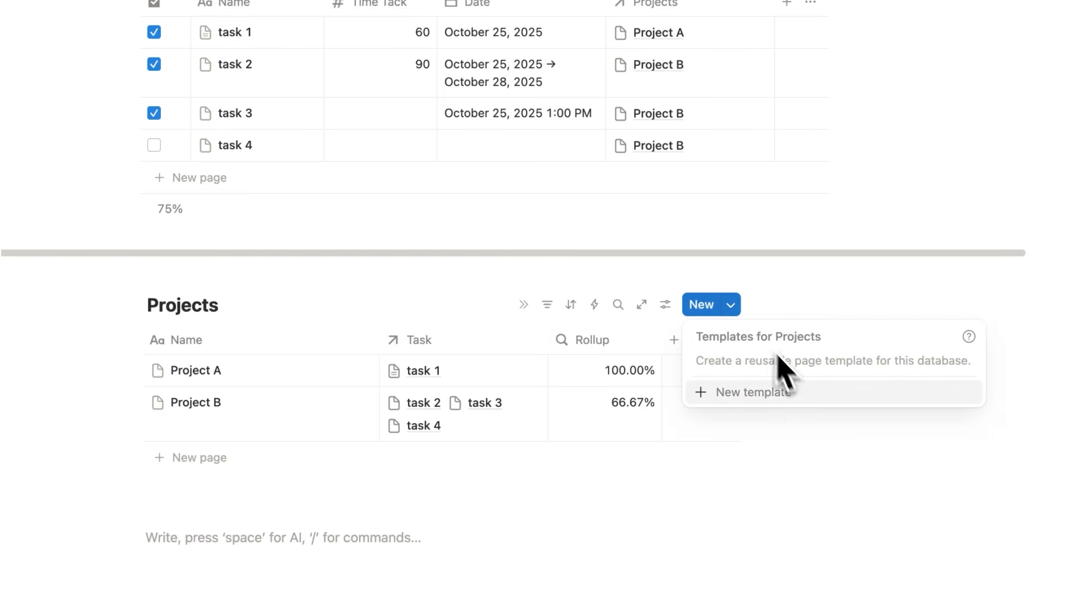
click(562, 317)
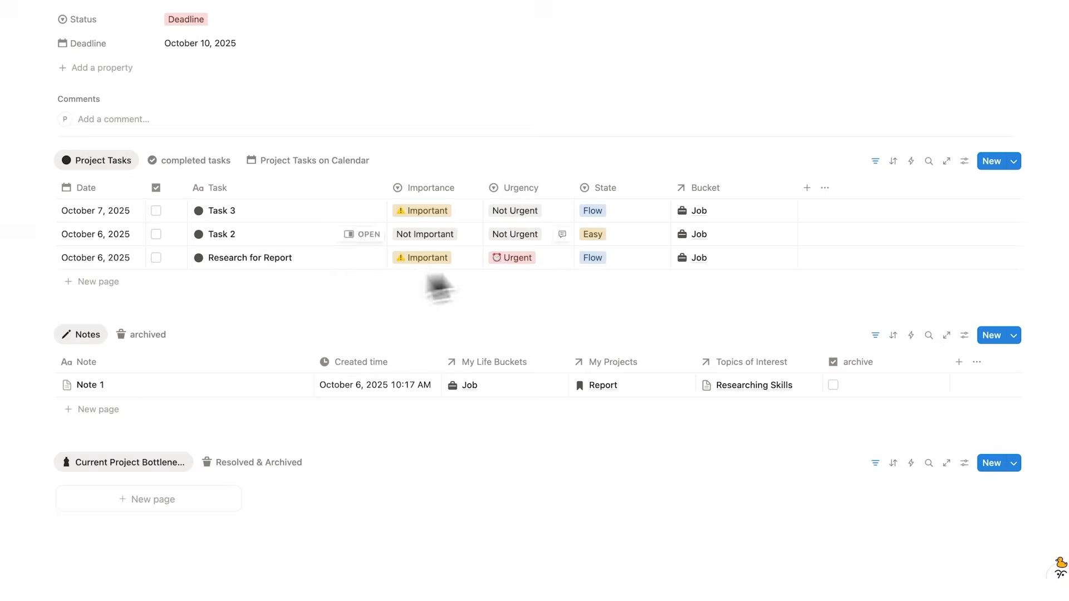
scroll(509, 202, up, 3)
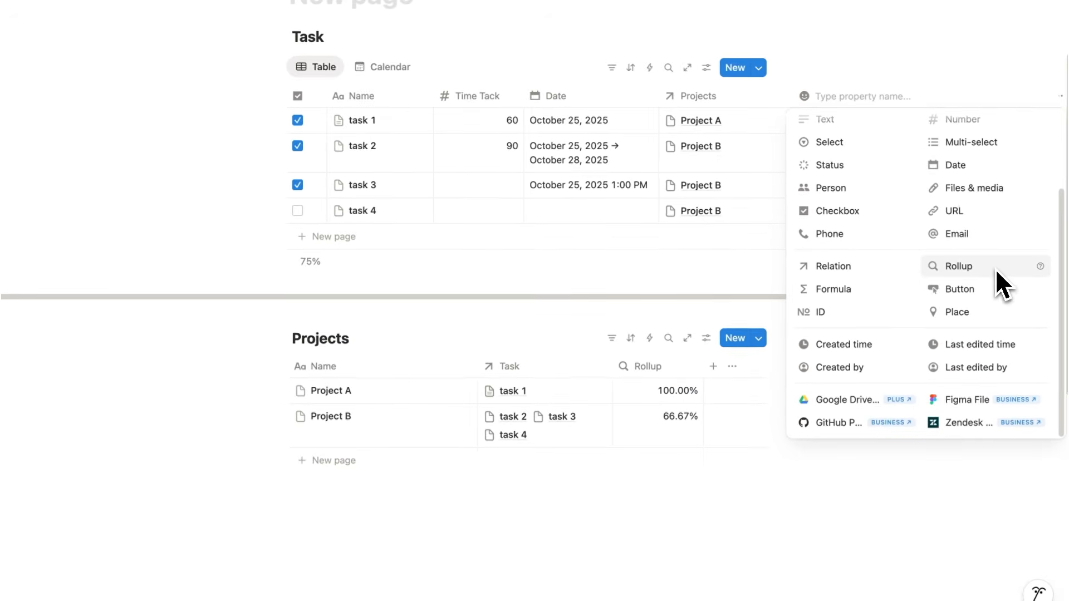
Step: Add a Button property to the Task table whose automation ticks the checkbox of this page, and narrow its column
click(994, 289)
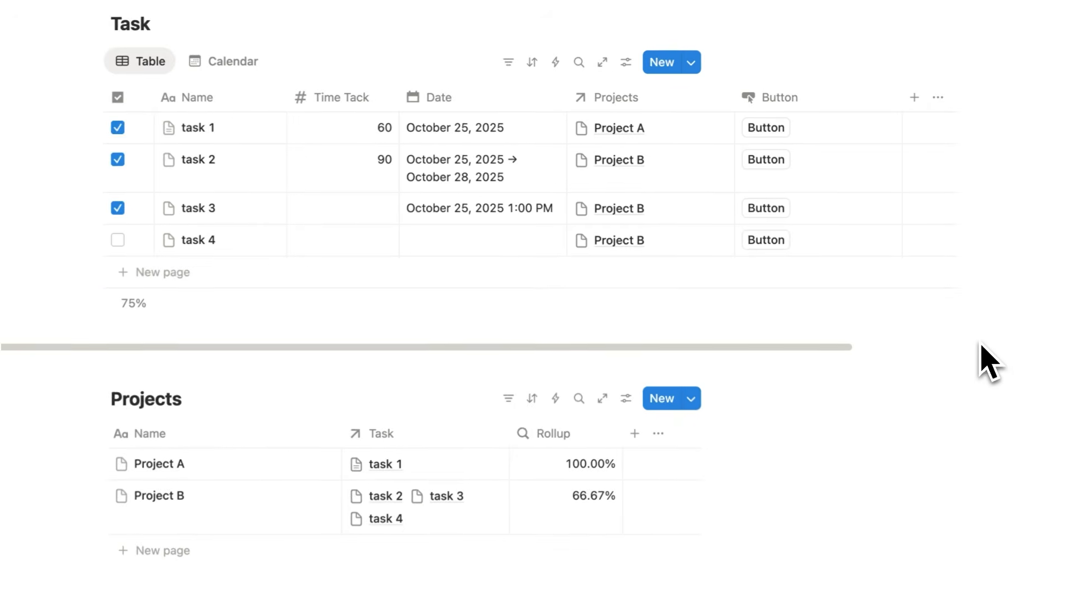
click(831, 105)
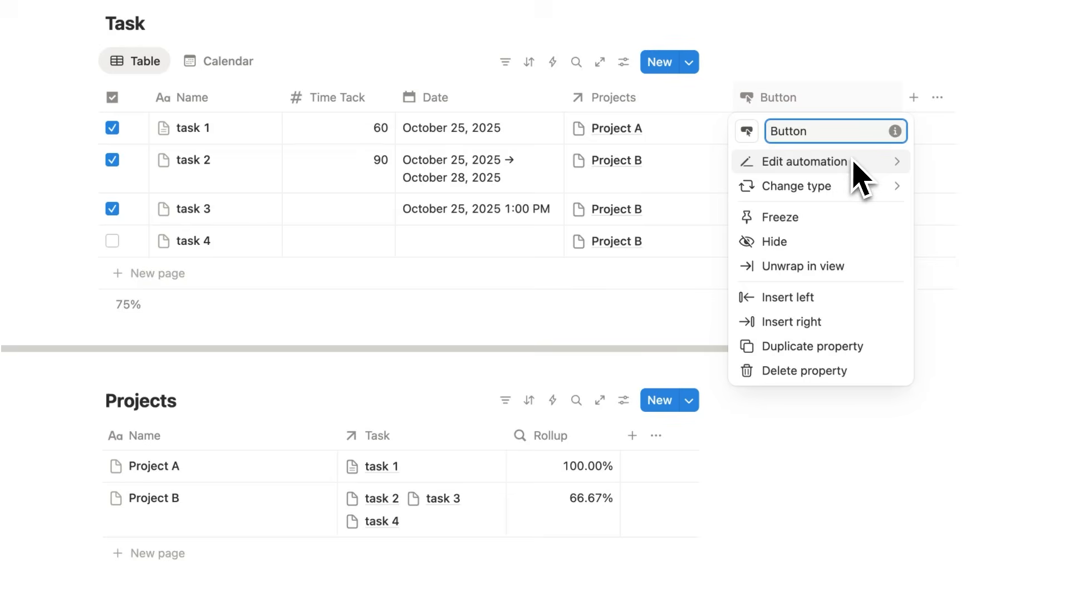
click(806, 161)
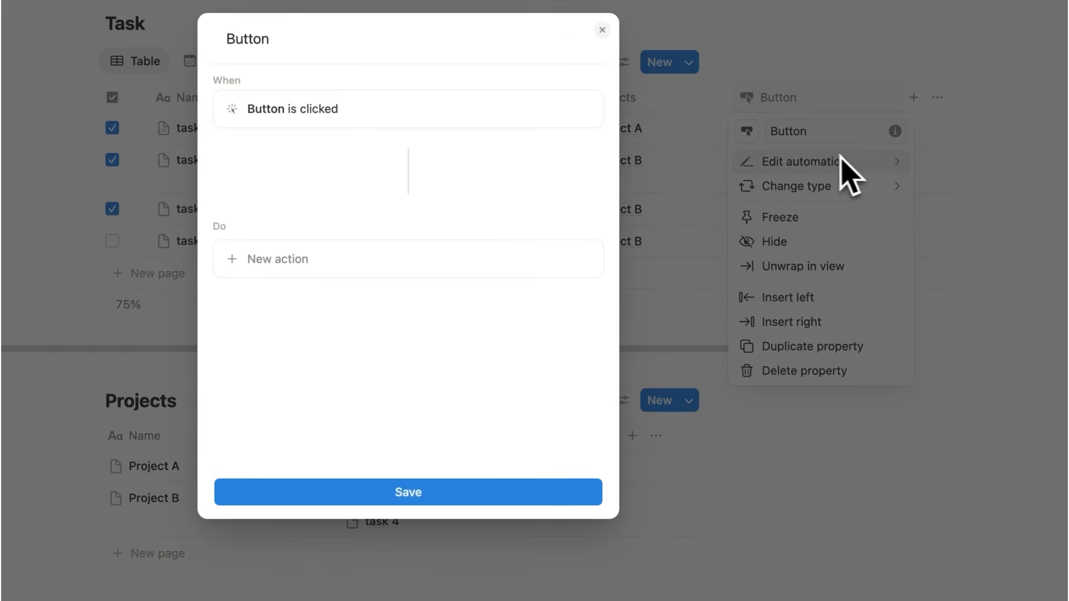
click(349, 261)
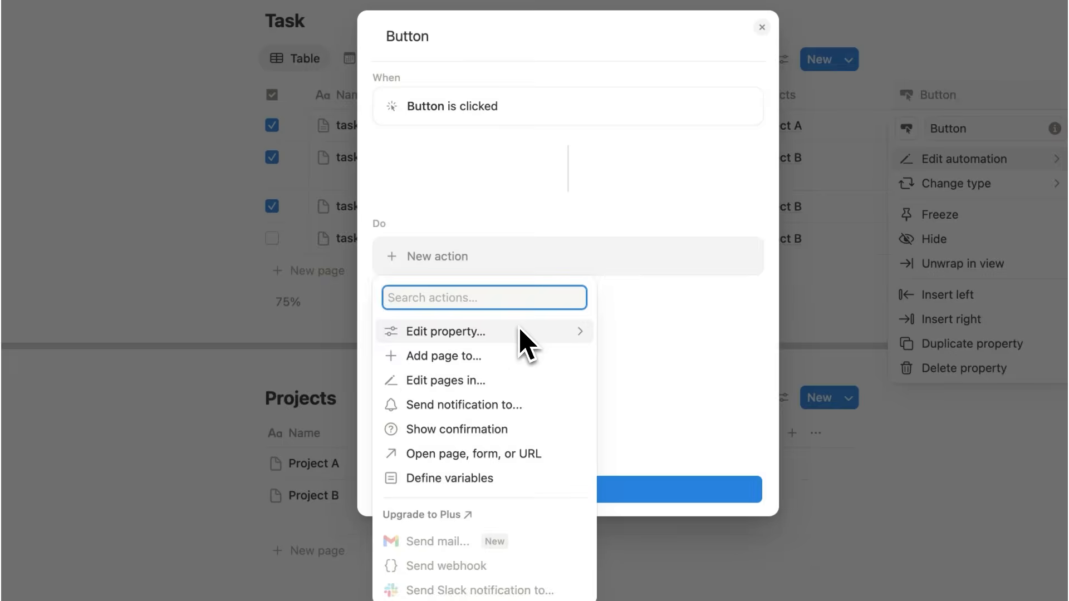
click(526, 344)
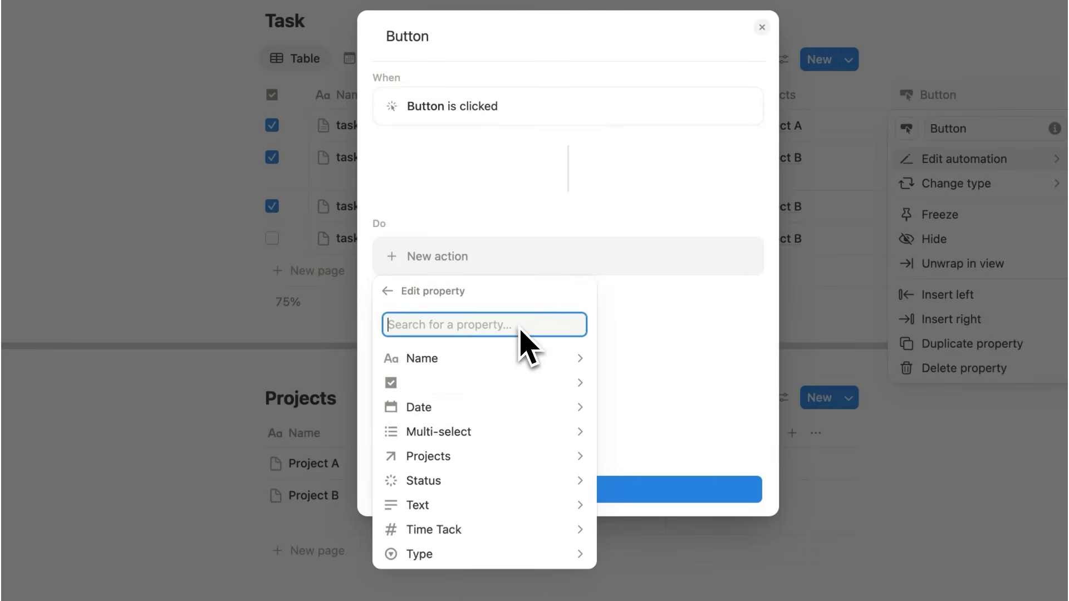
click(427, 387)
click(425, 348)
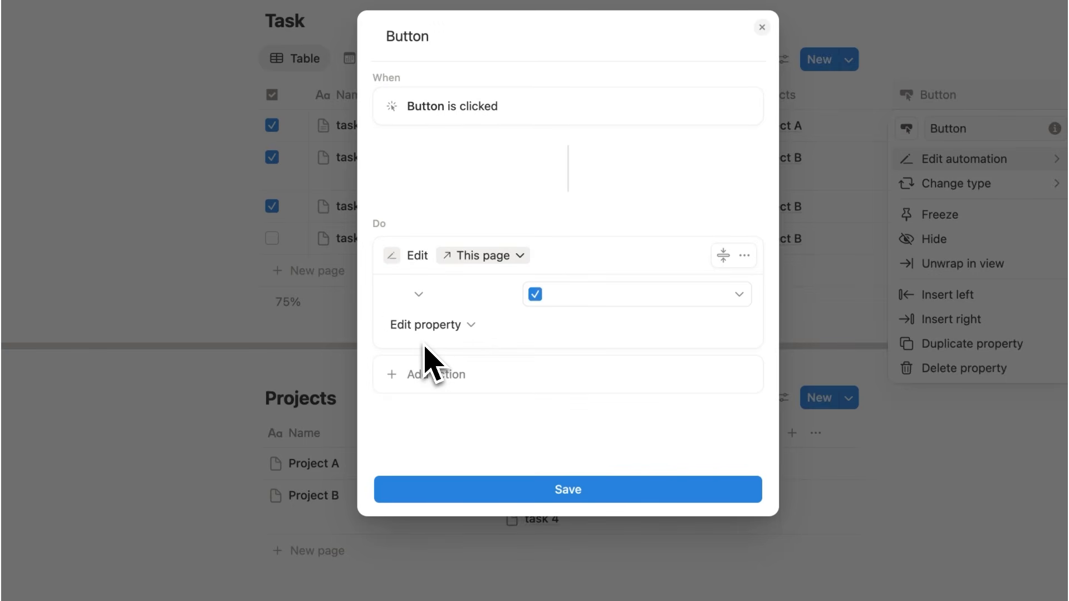
click(635, 489)
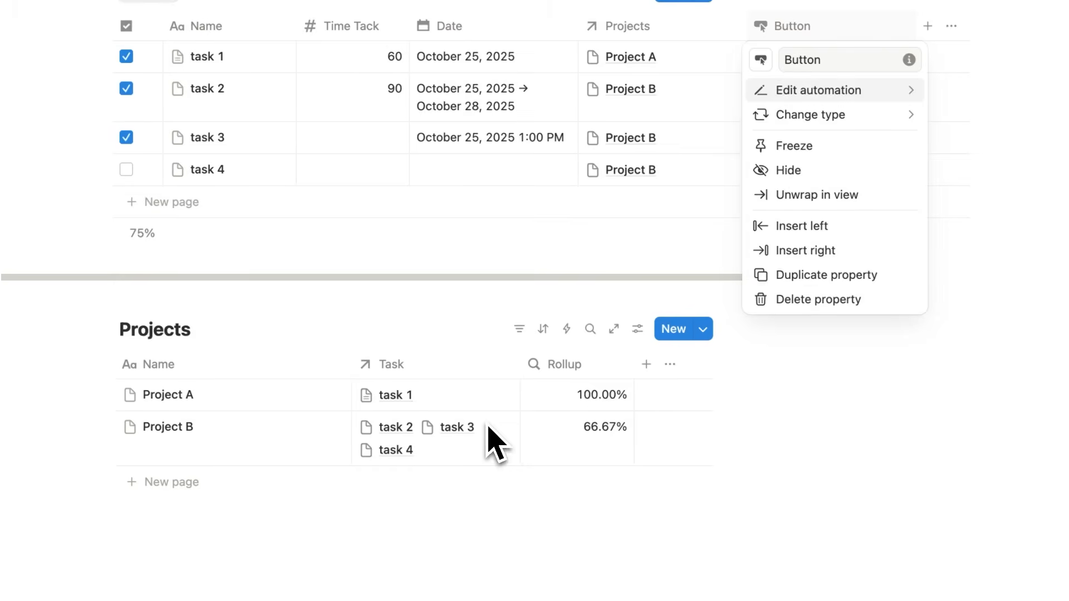
click(1025, 262)
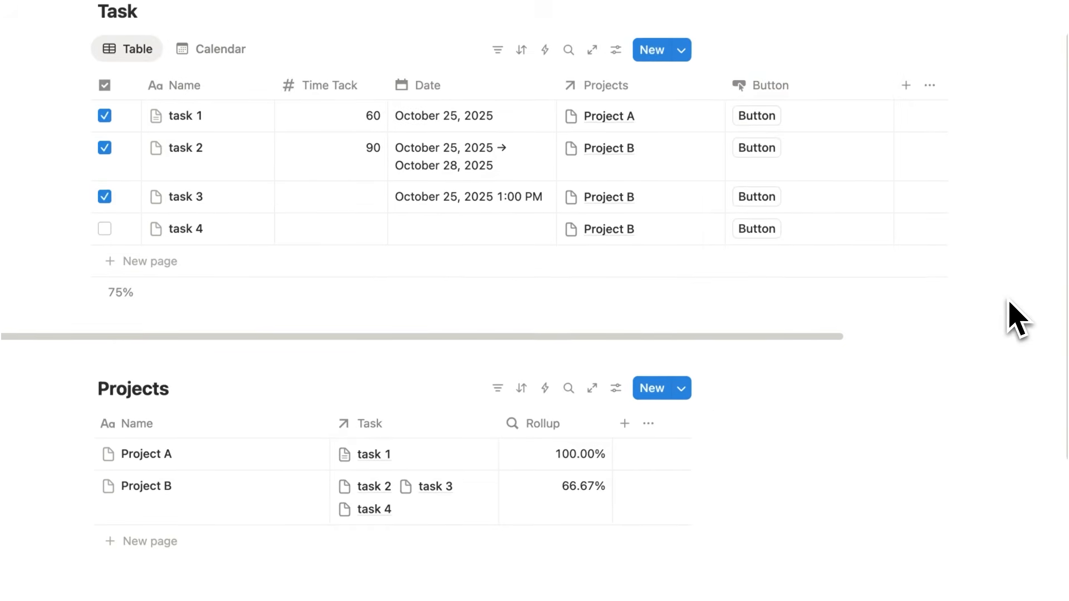
drag(934, 118, 847, 121)
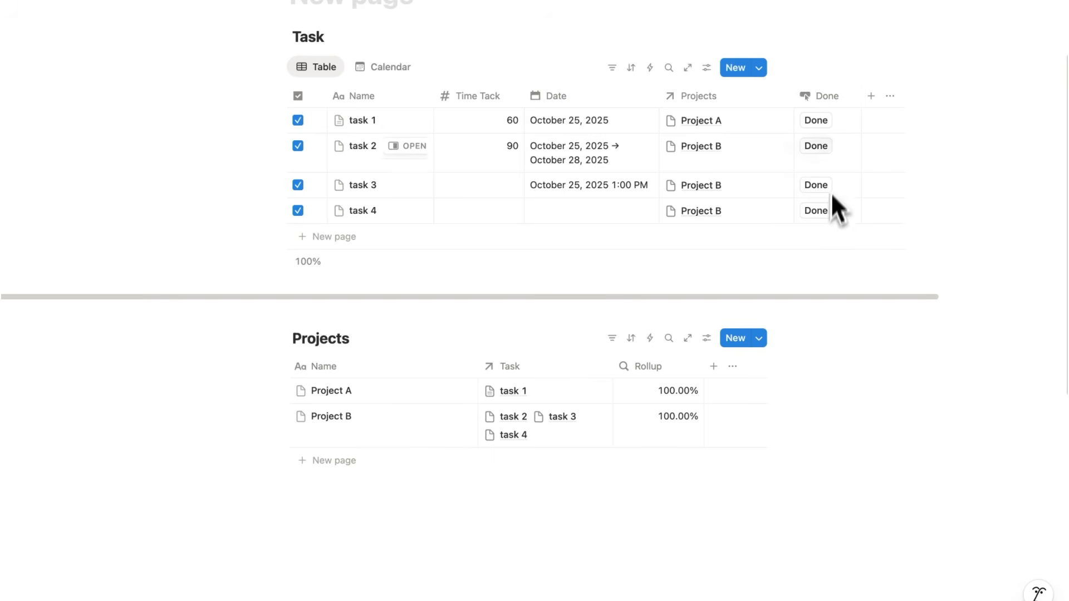
Step: Insert a button block below the Projects database and give it an action that adds a page to a data source
scroll(831, 192, down, 5)
click(575, 217)
text(/button)
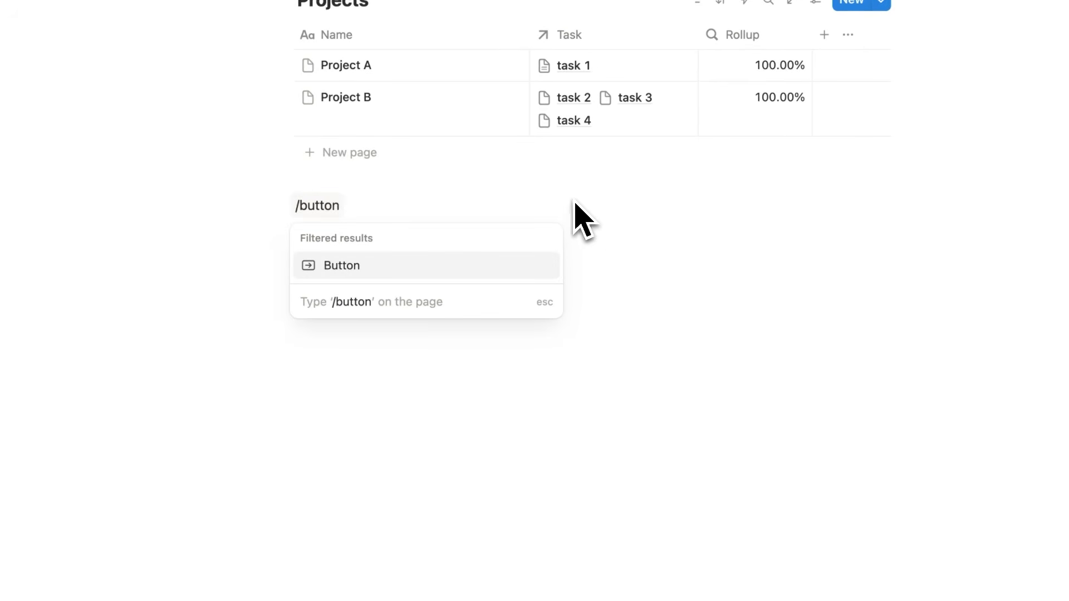
click(434, 267)
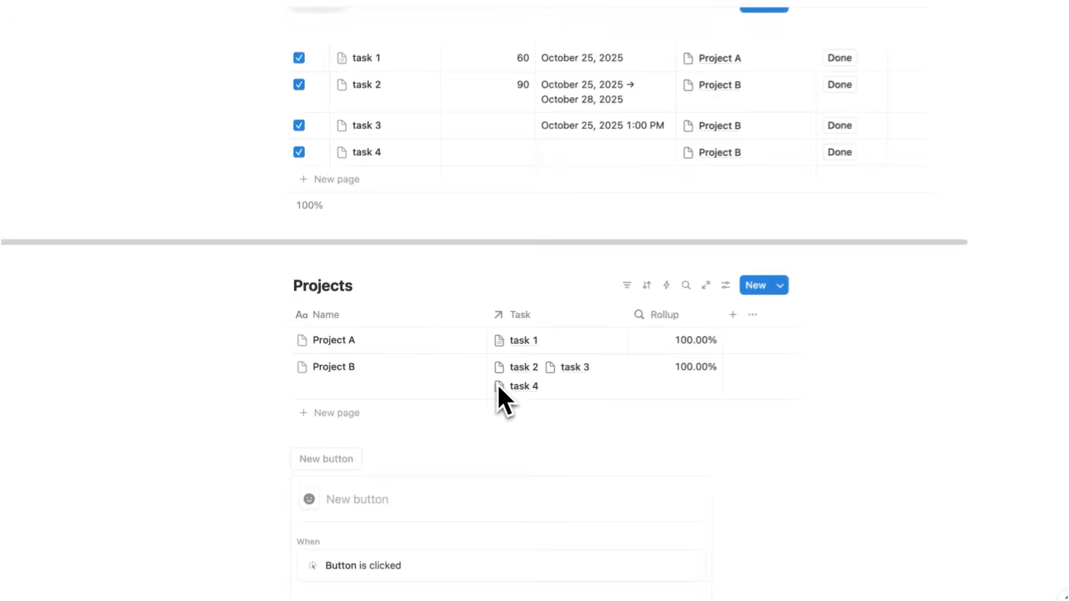
scroll(735, 251, up, 5)
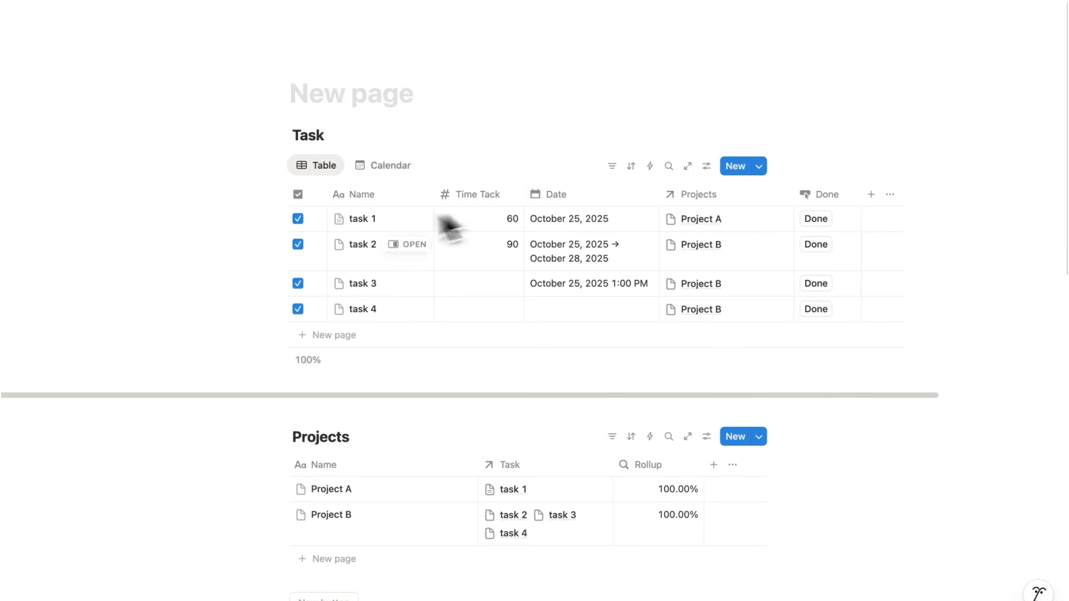
scroll(560, 206, down, 8)
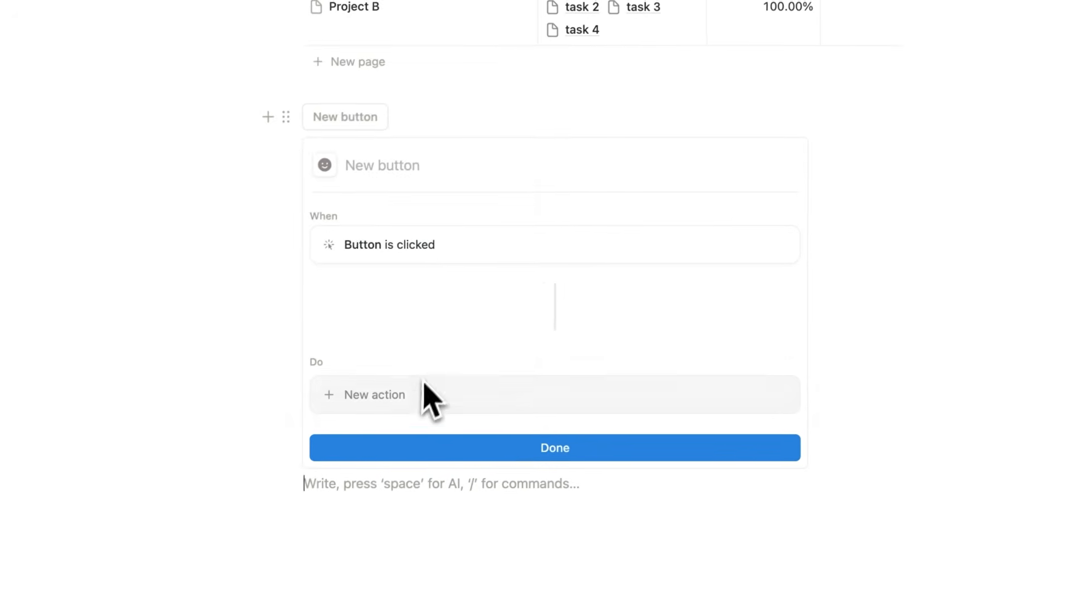
click(386, 446)
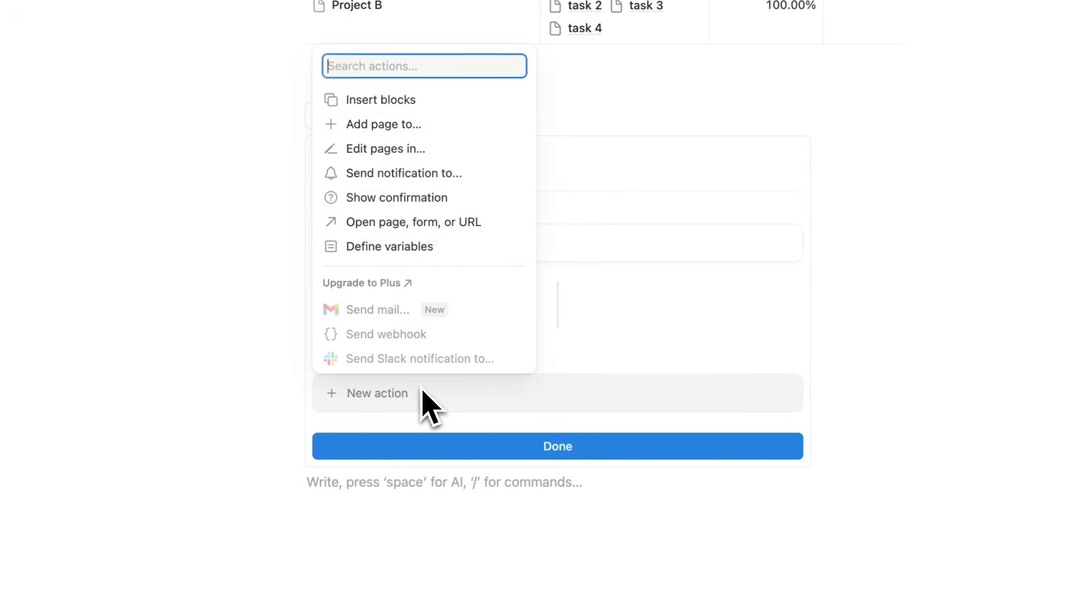
click(434, 131)
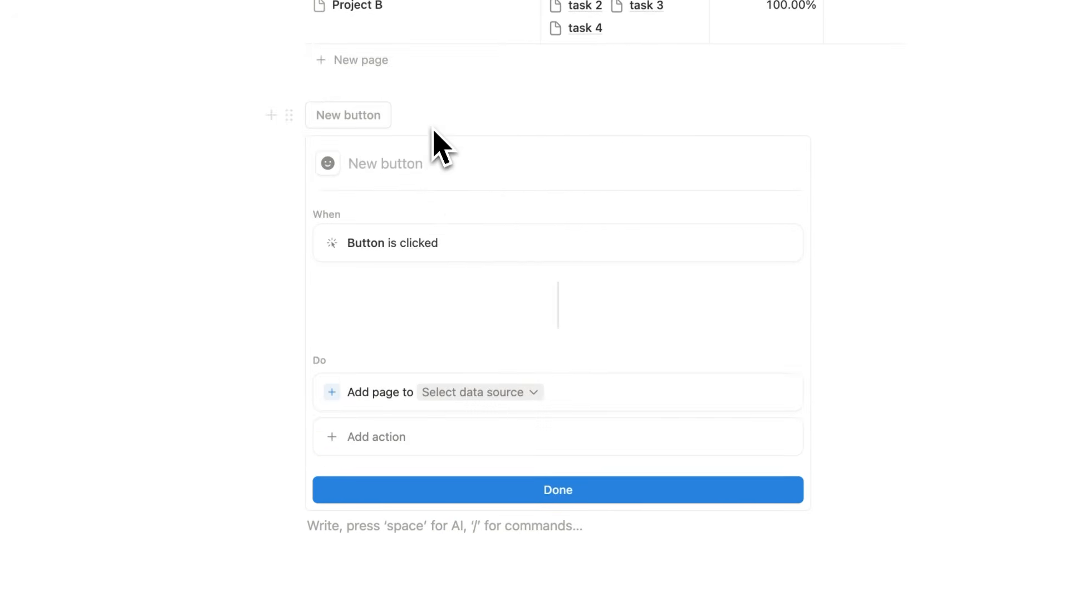
click(491, 270)
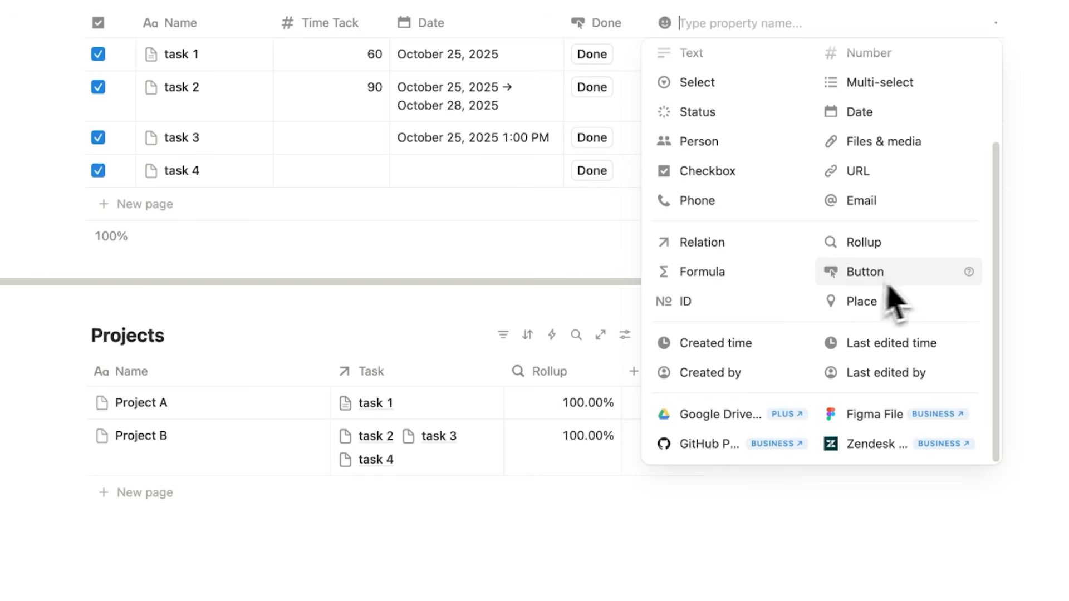
Step: Add an ID property to the Task table and give its IDs the prefix TASK-
click(724, 303)
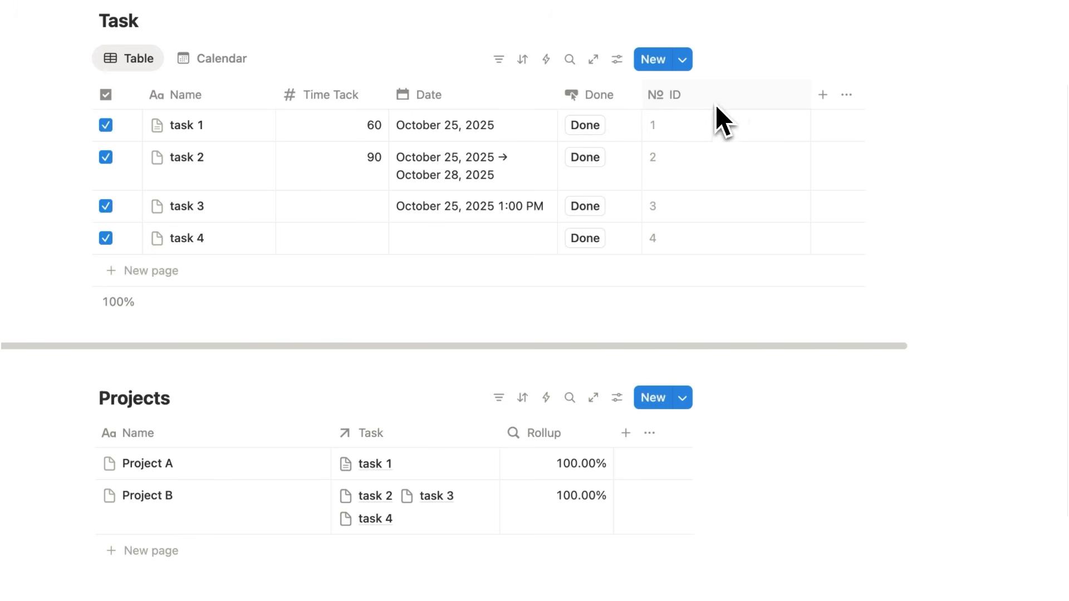
click(717, 106)
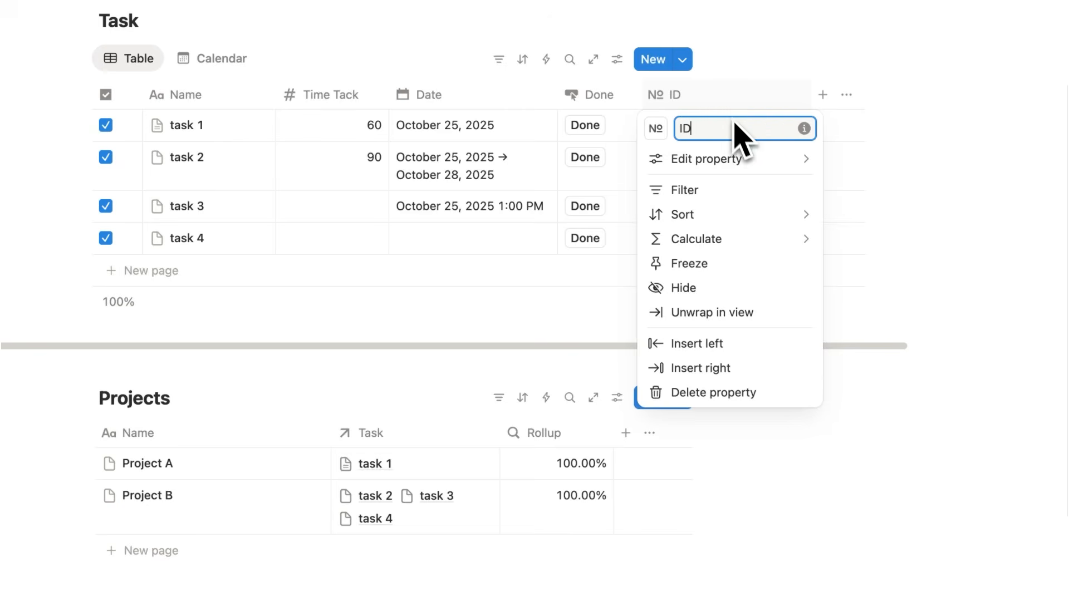
mouse_move(746, 162)
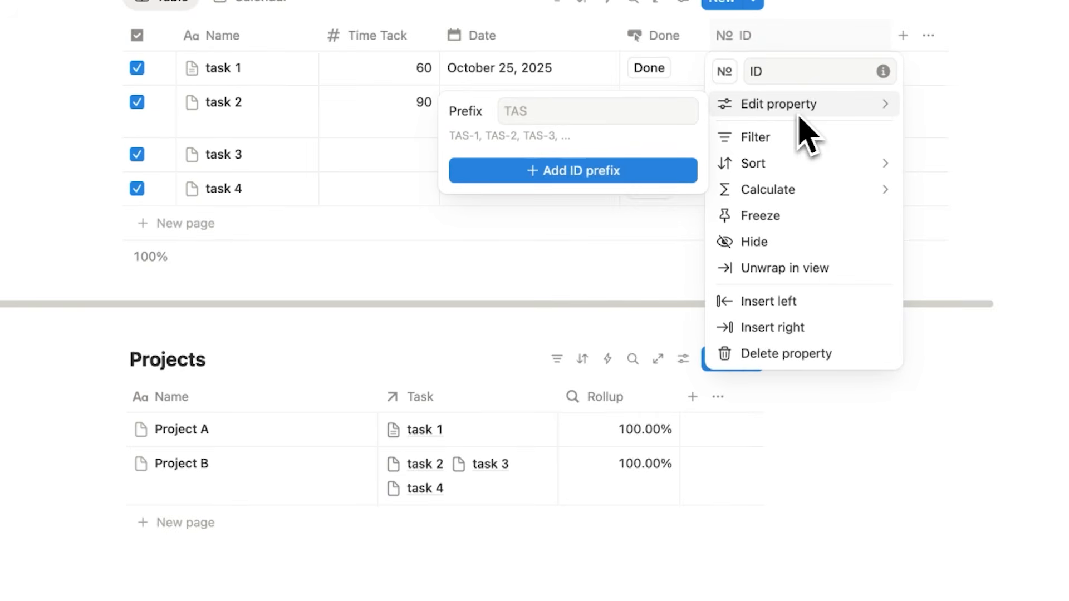
click(618, 114)
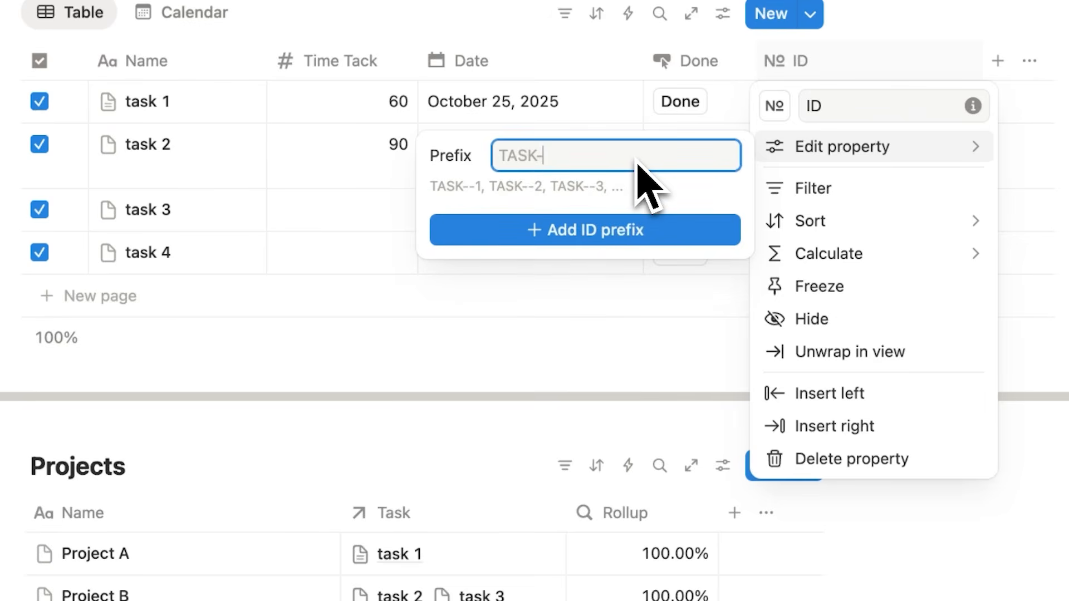
click(627, 236)
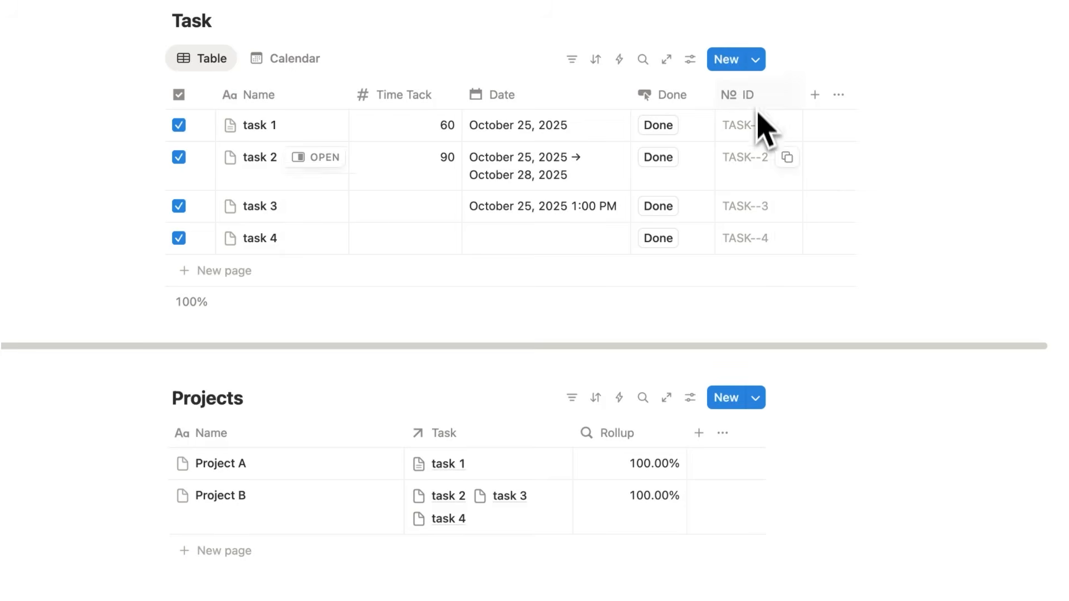
double_click(185, 23)
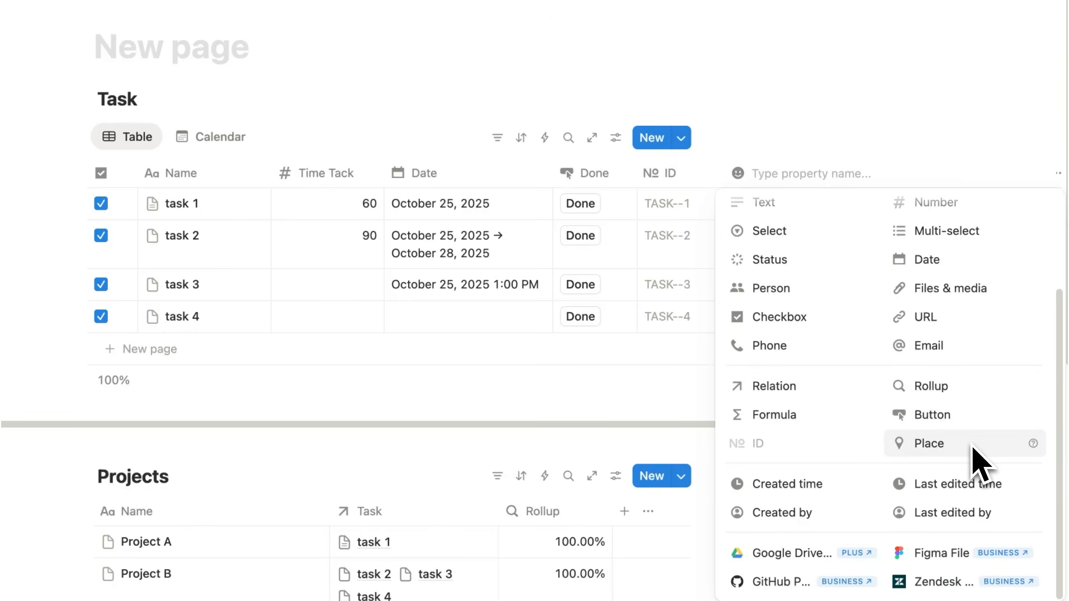
Step: Add a Place property to the Task table and set task 1's place to Sydney Harbour Bridge
click(972, 446)
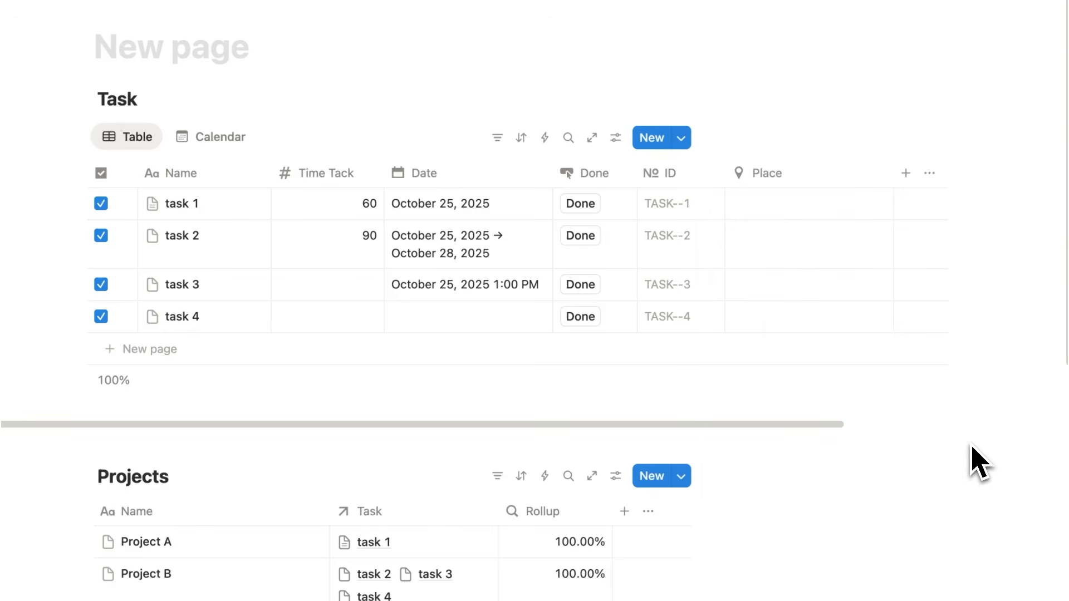
click(796, 228)
text(Sydney Harbor)
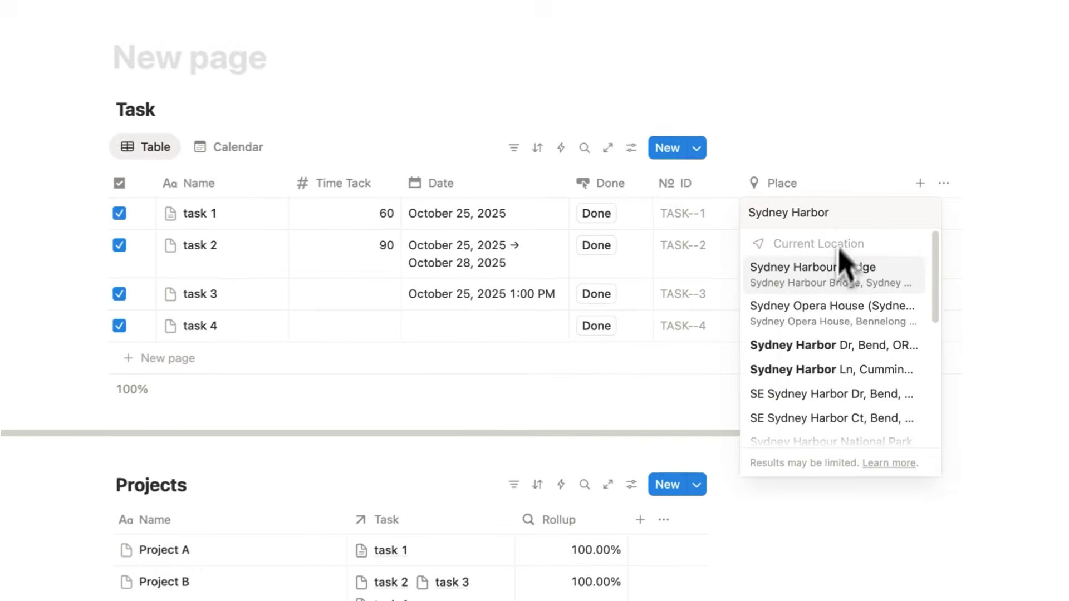
click(840, 267)
click(843, 104)
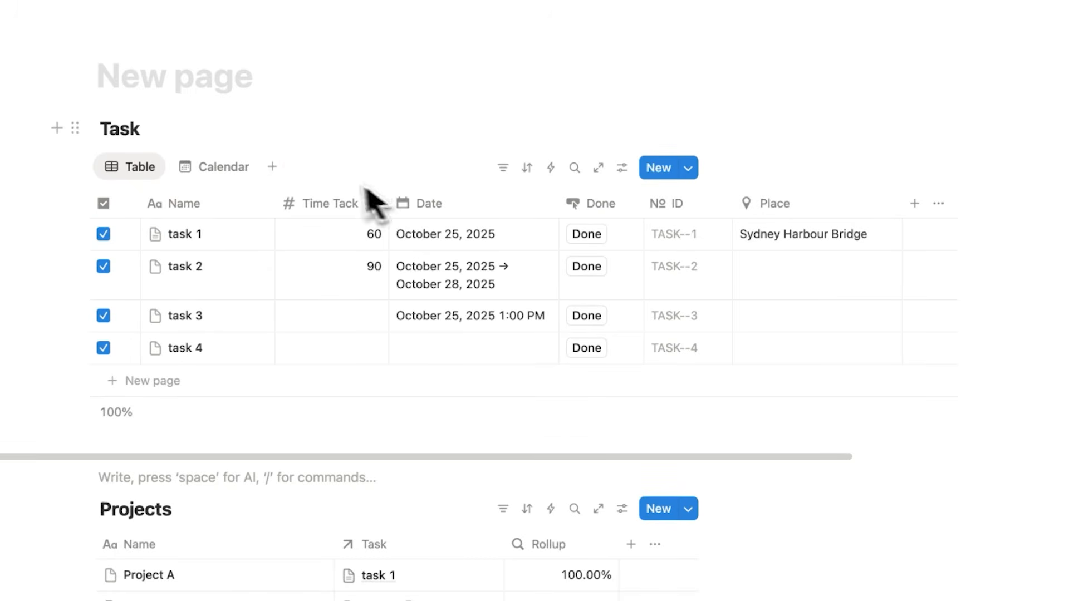
Step: Add a Map view to the Task database and look over the area around task 1's pin
click(272, 166)
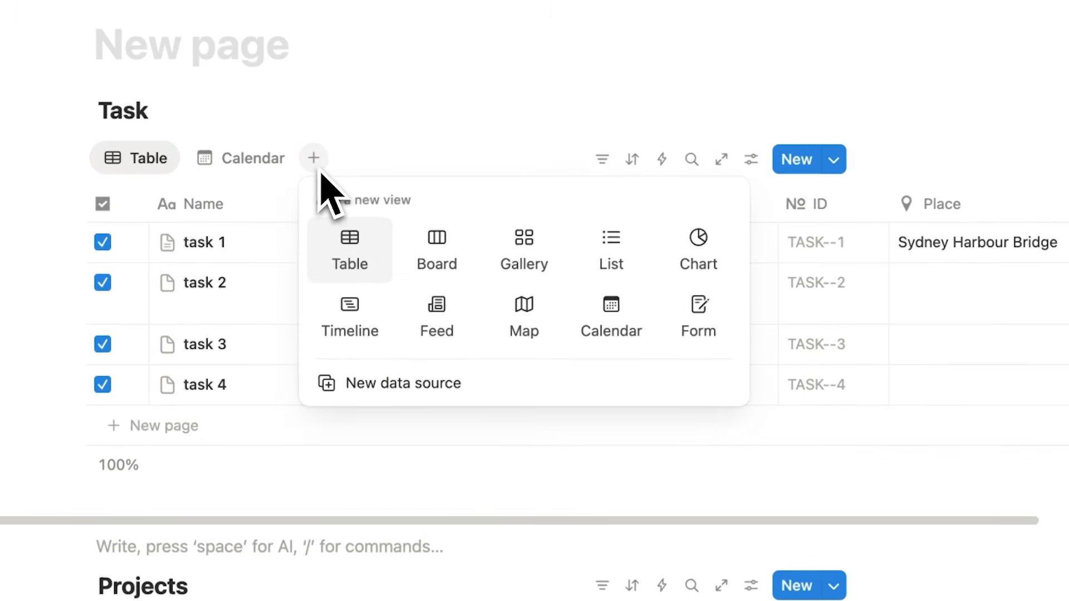
click(515, 323)
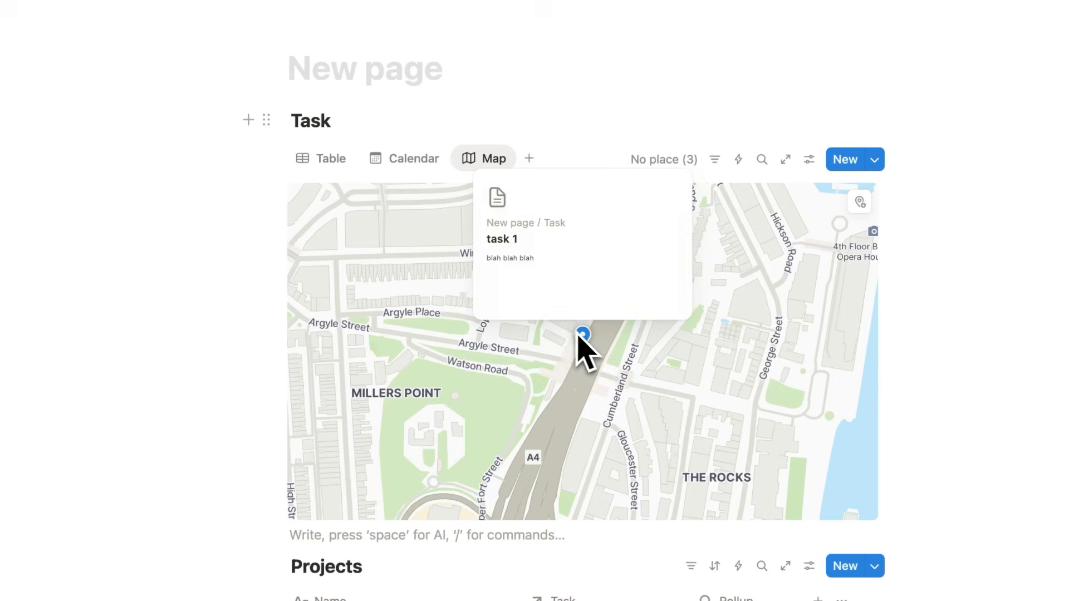
scroll(649, 329, down, 10)
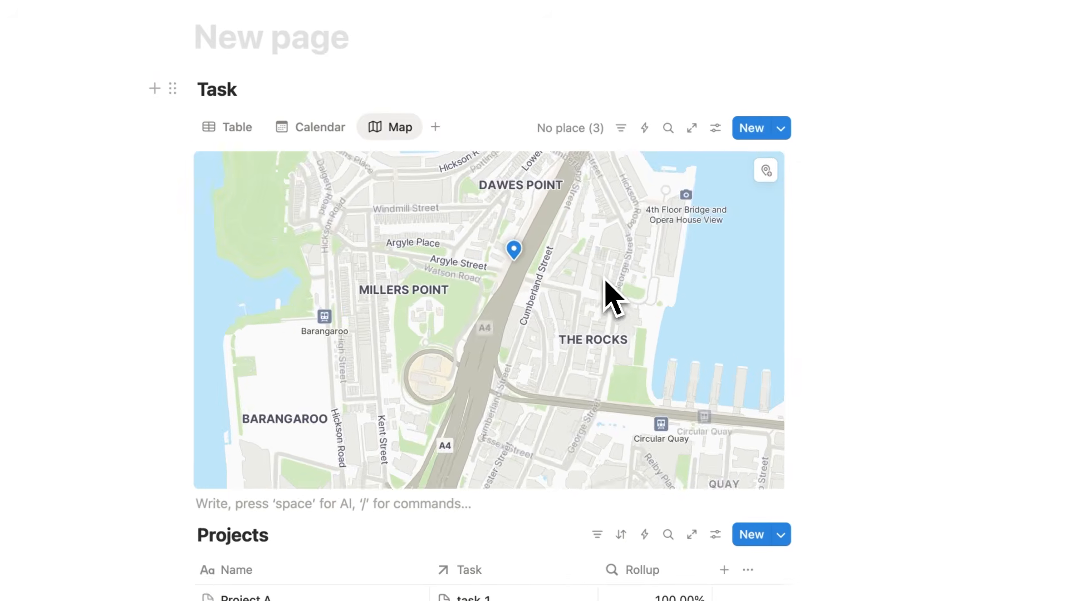
scroll(649, 284, down, 5)
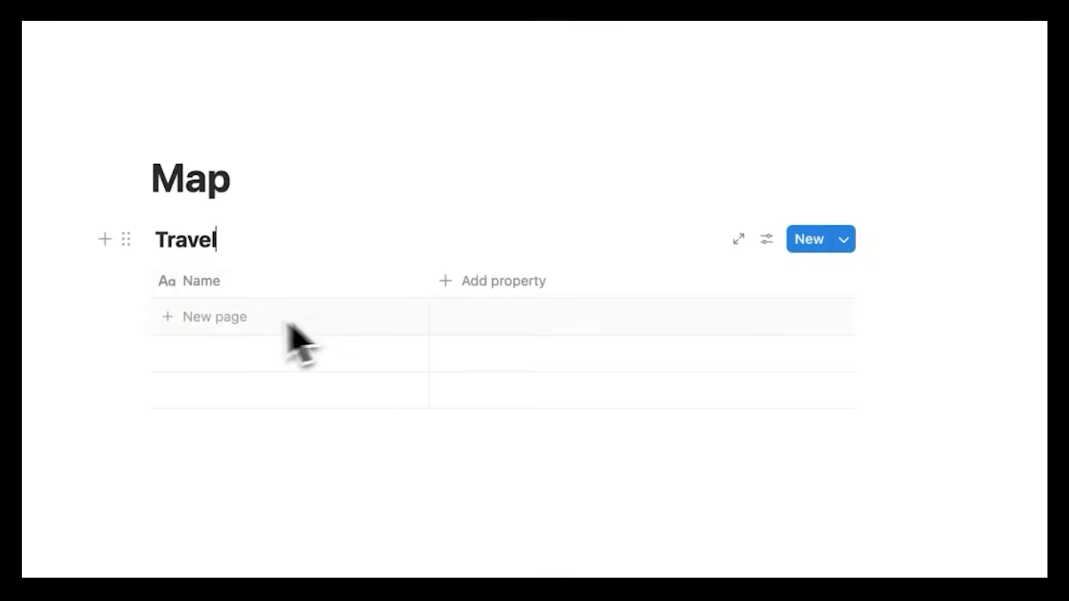
Step: Examine the Map View of the Cafes in Sydney database and task 1's pin on the Task map
click(232, 328)
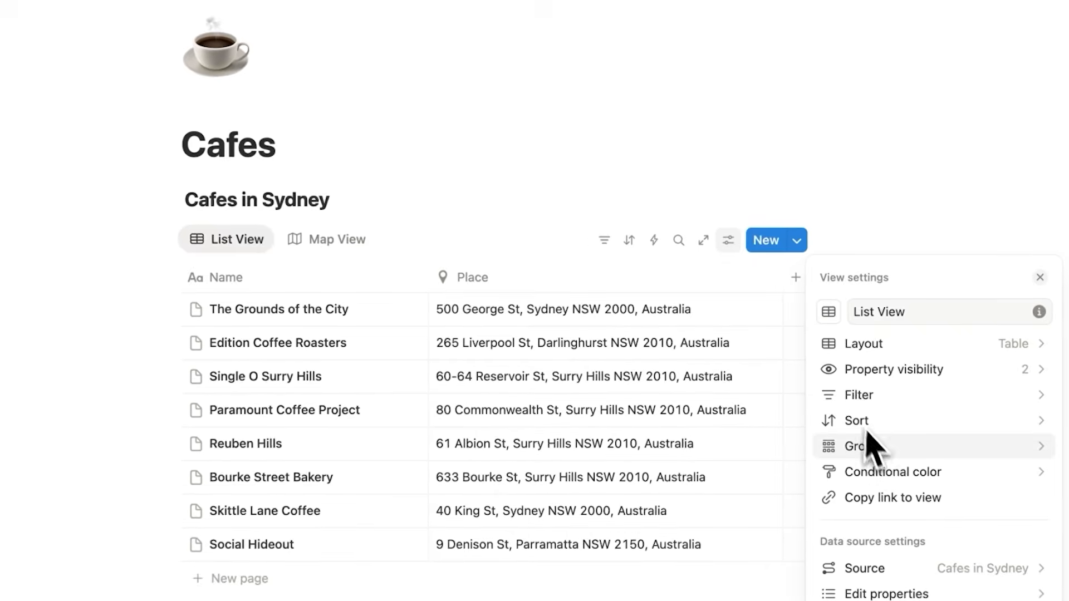
click(328, 240)
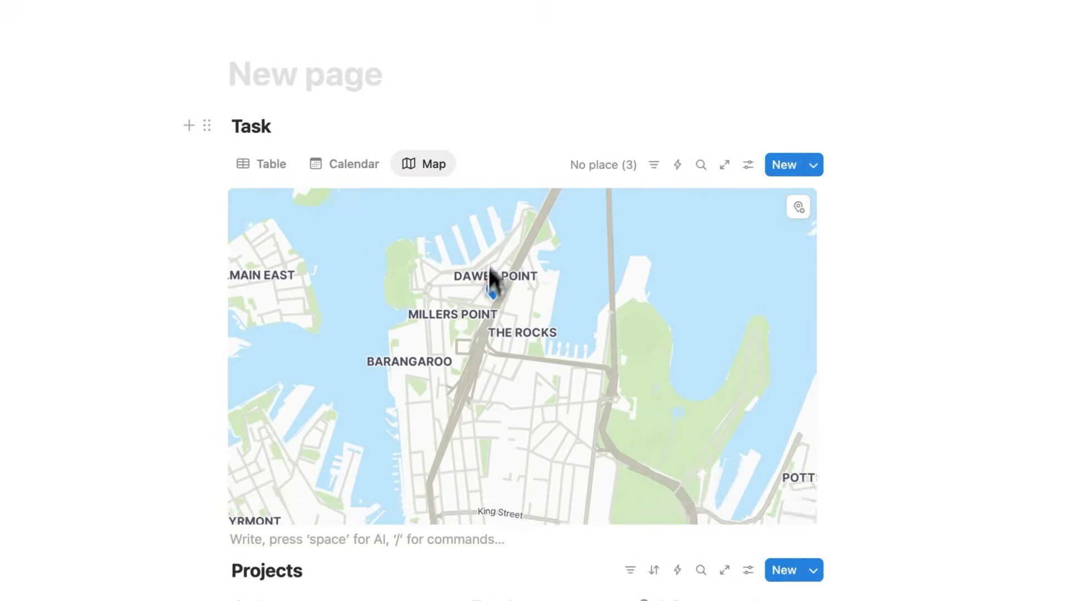
drag(490, 268, 513, 333)
click(260, 164)
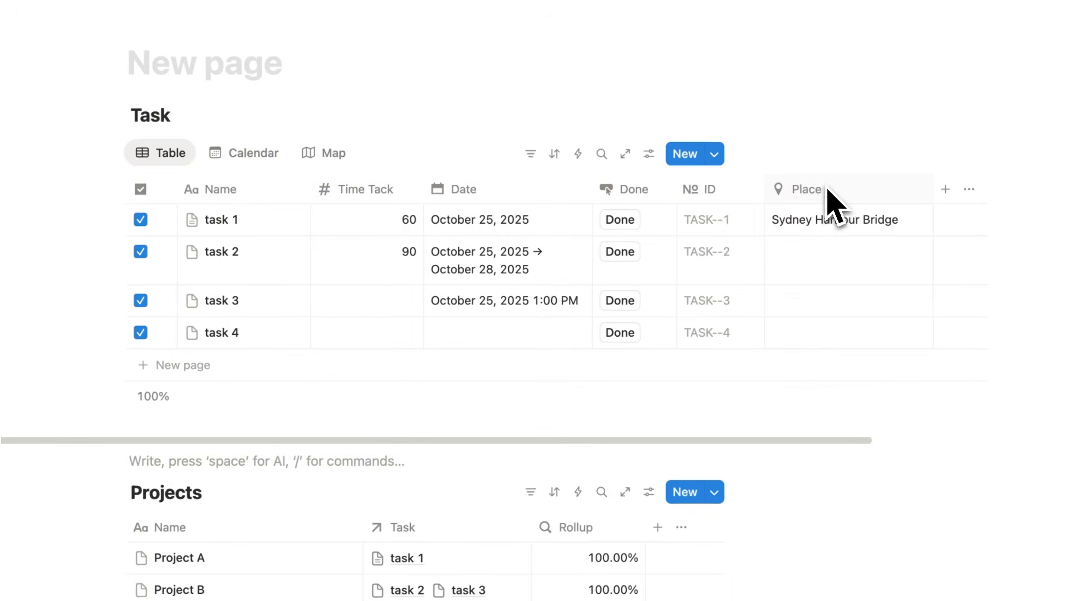
click(945, 190)
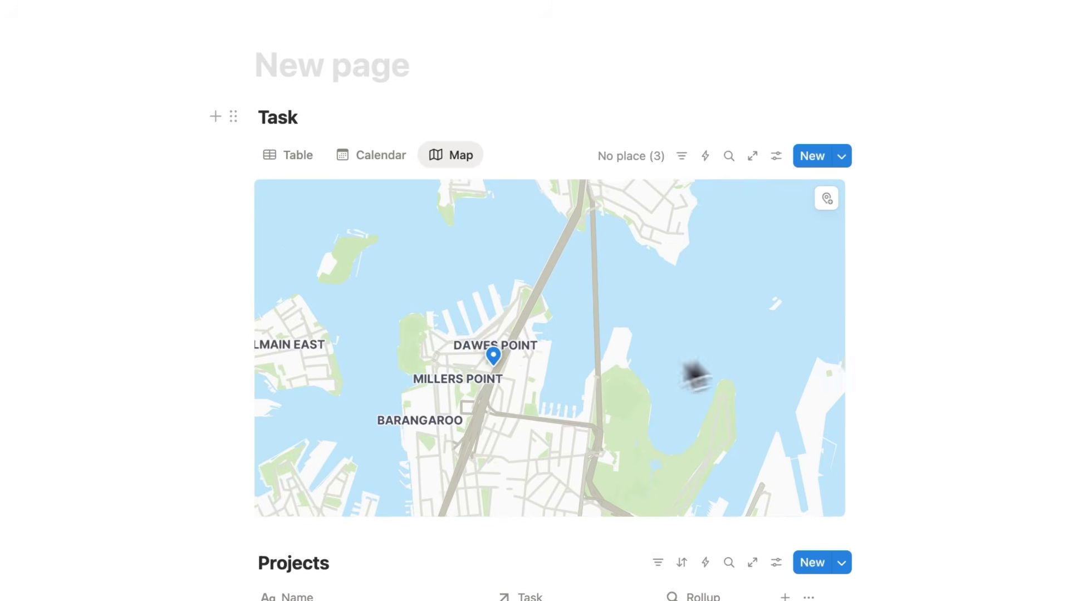
drag(688, 361, 701, 340)
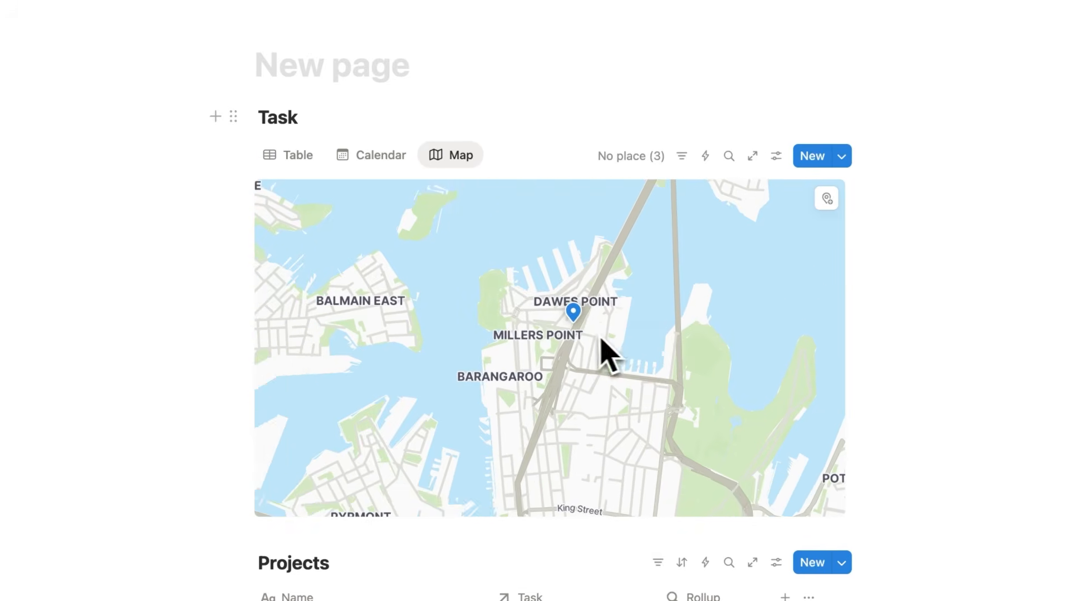
click(575, 318)
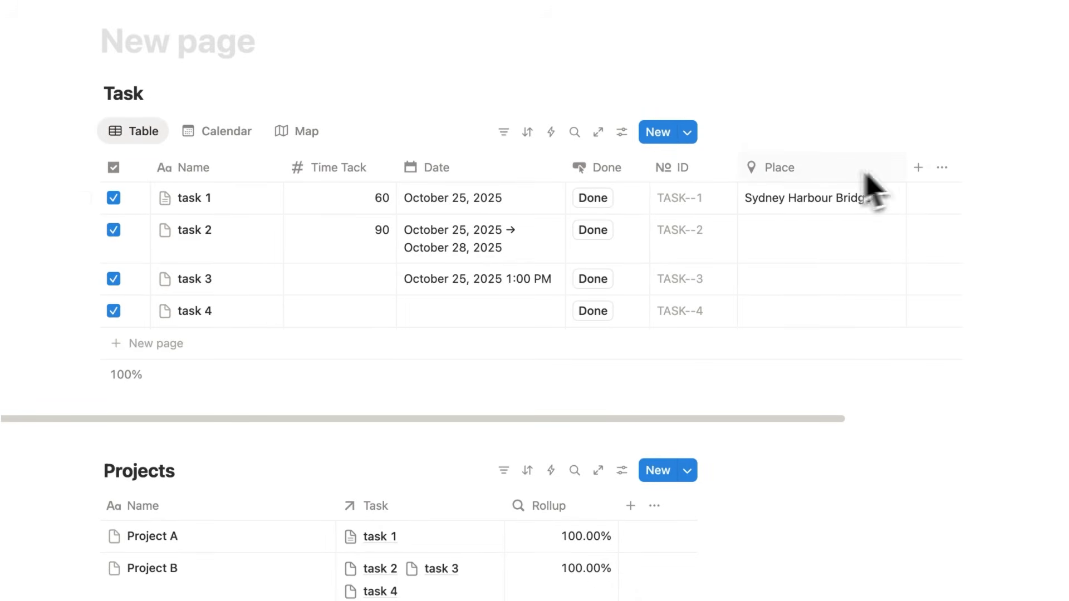
Step: Add a Formula property to the Task table and open its formula editor
click(917, 167)
scroll(891, 268, down, 2)
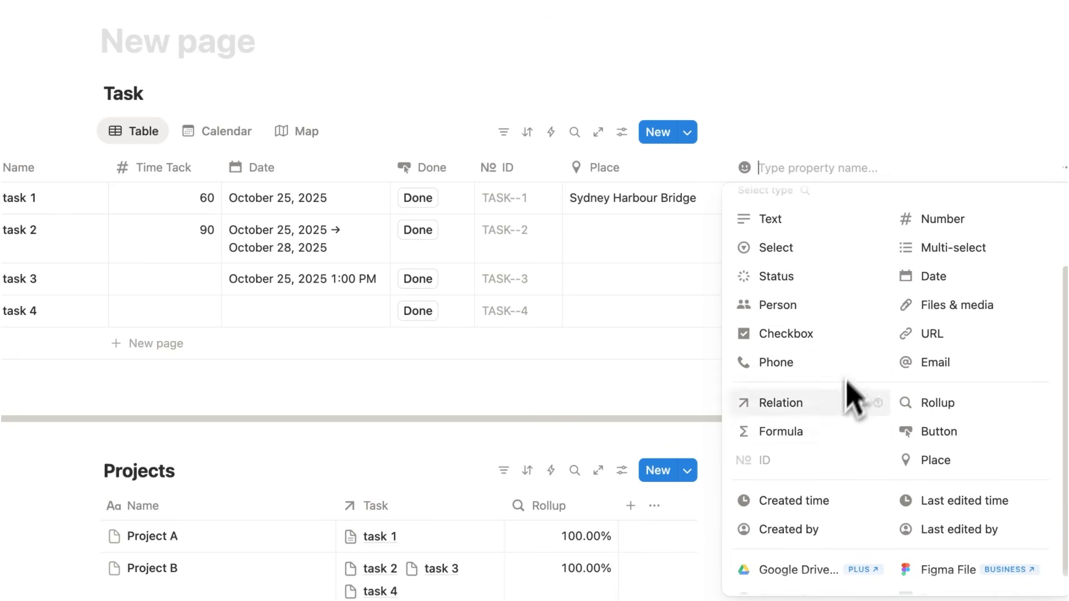
click(837, 434)
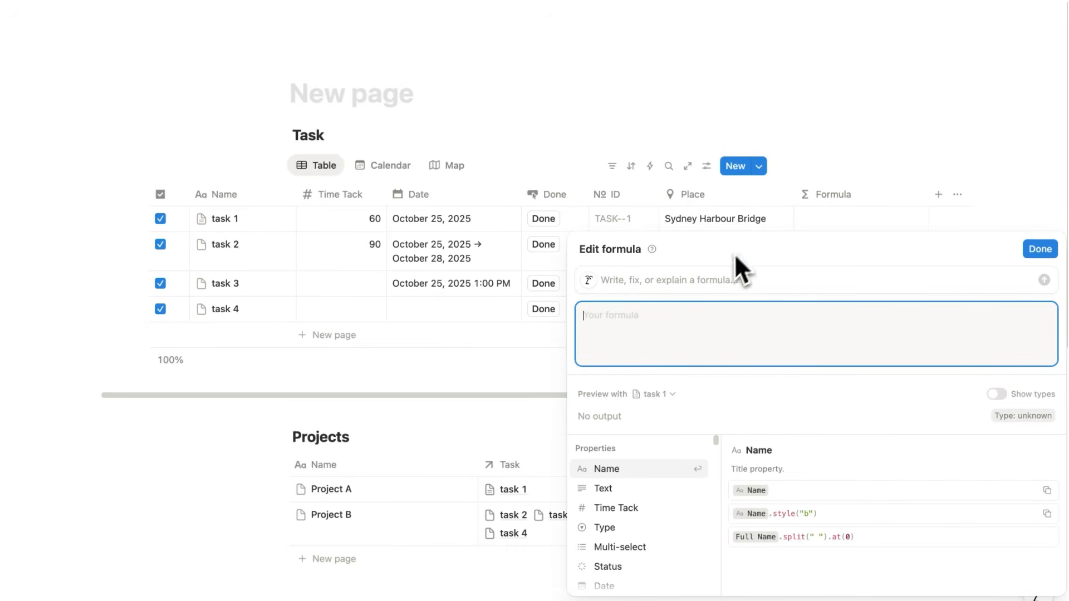
double_click(611, 252)
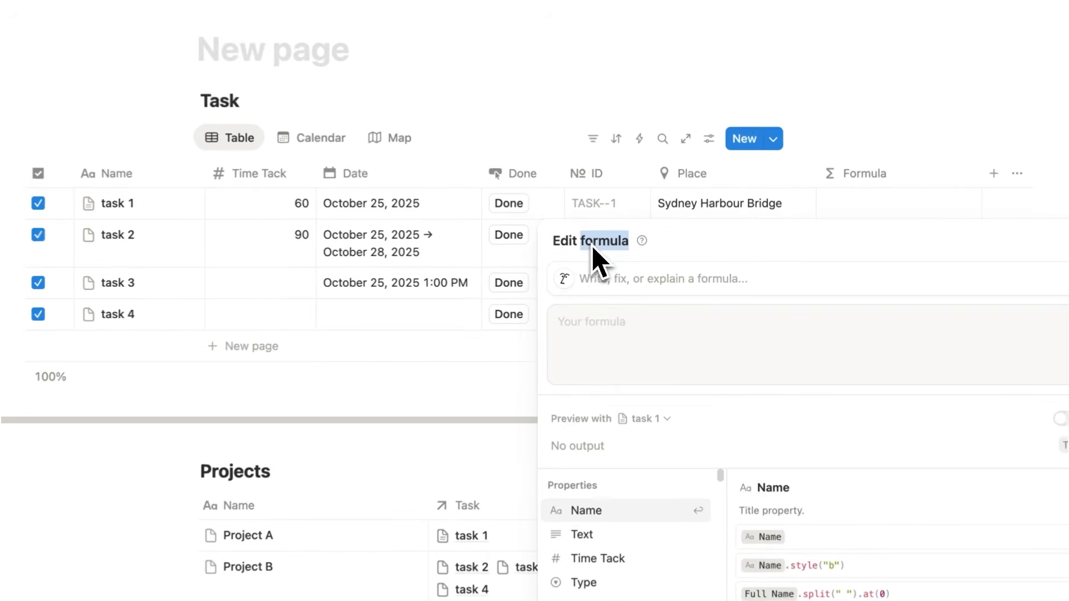
Step: Enter the formula if(empty(Date), "need to schedule", "") using the Date property, and save it
click(613, 343)
text(if(empty())
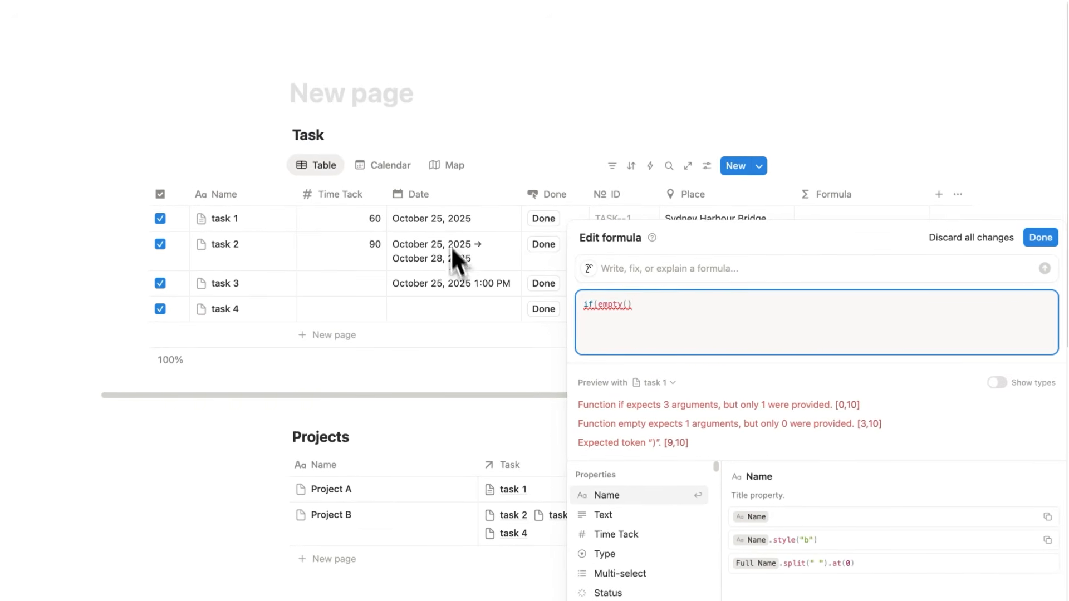
scroll(641, 479, down, 5)
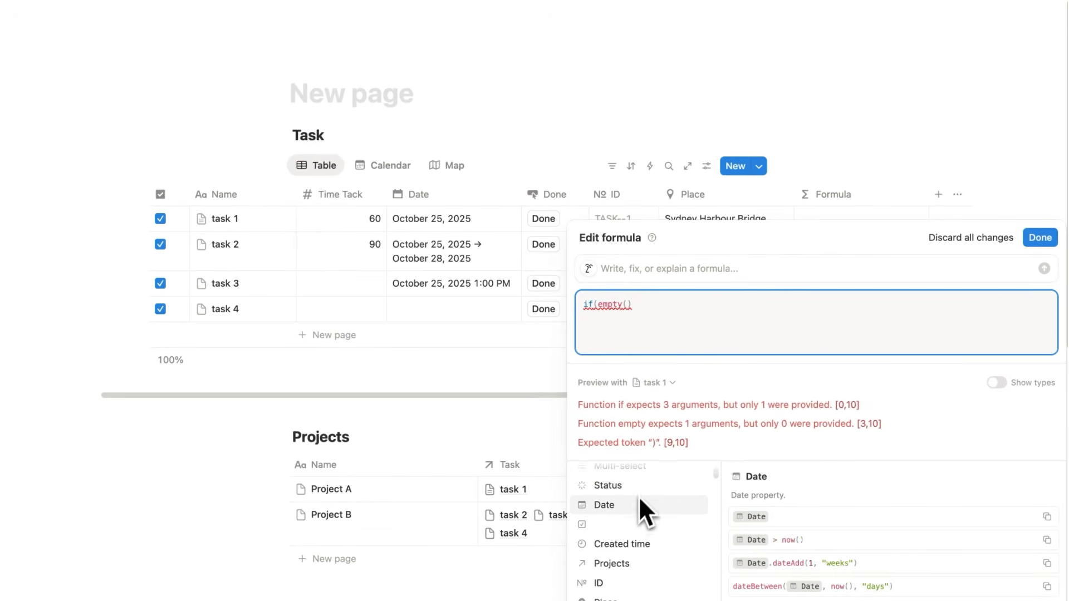
click(640, 506)
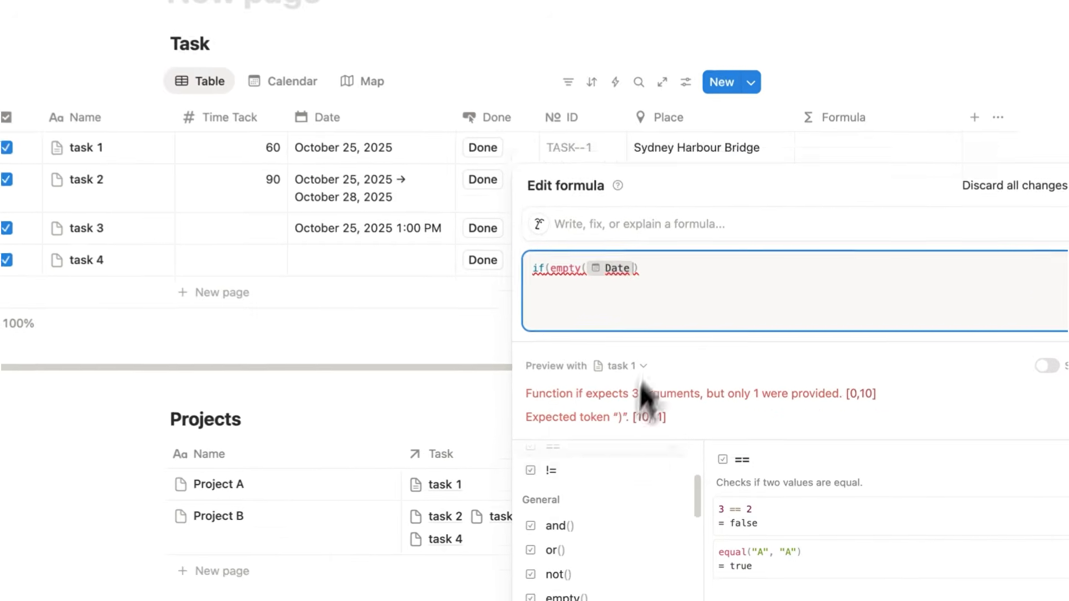
text(), )
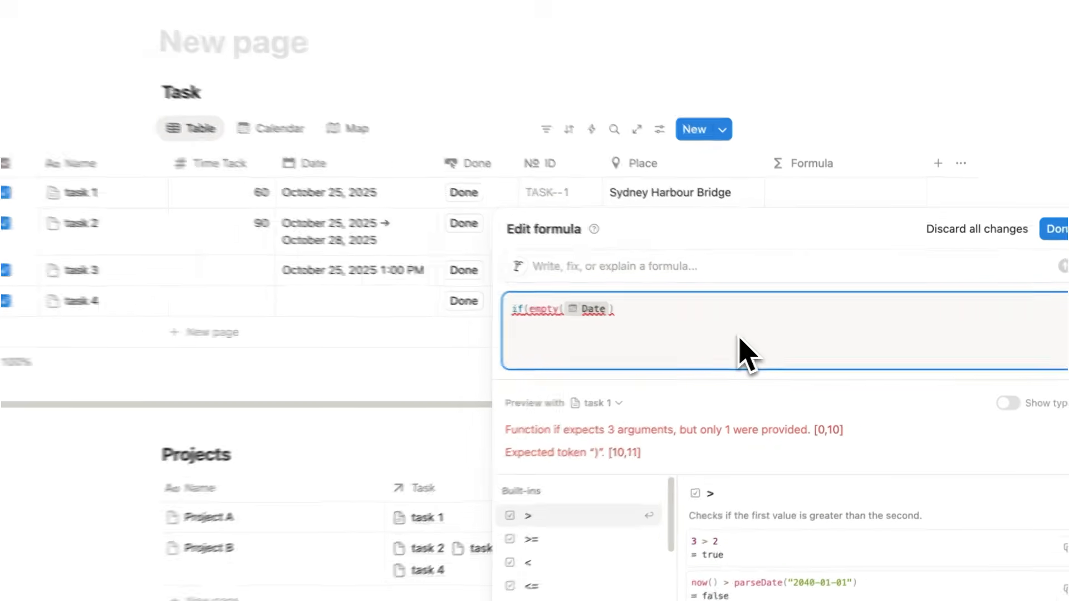
text("need to schedule)
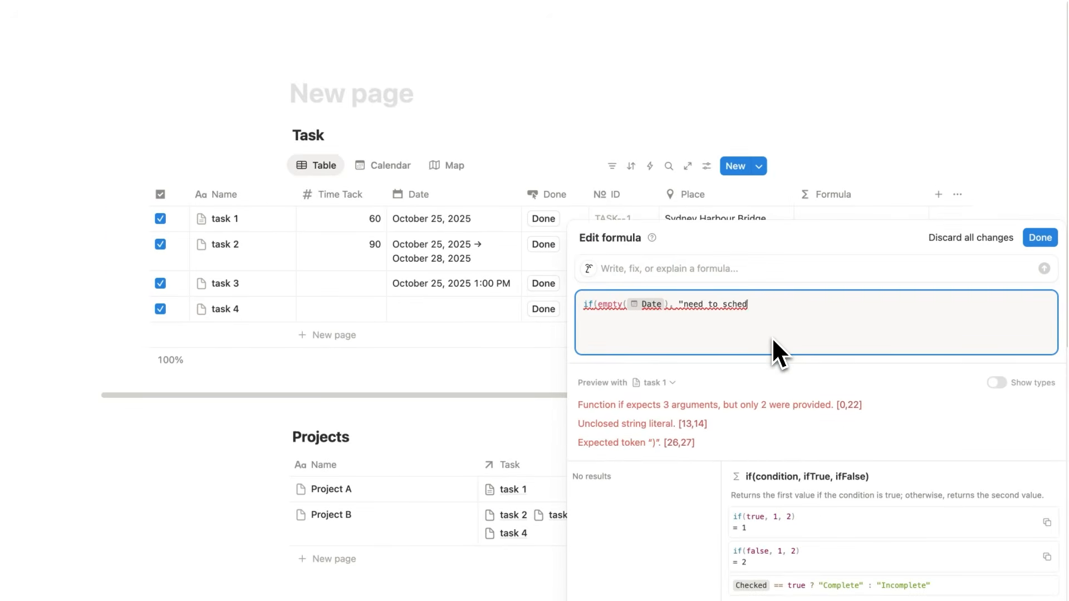
text(", ""))
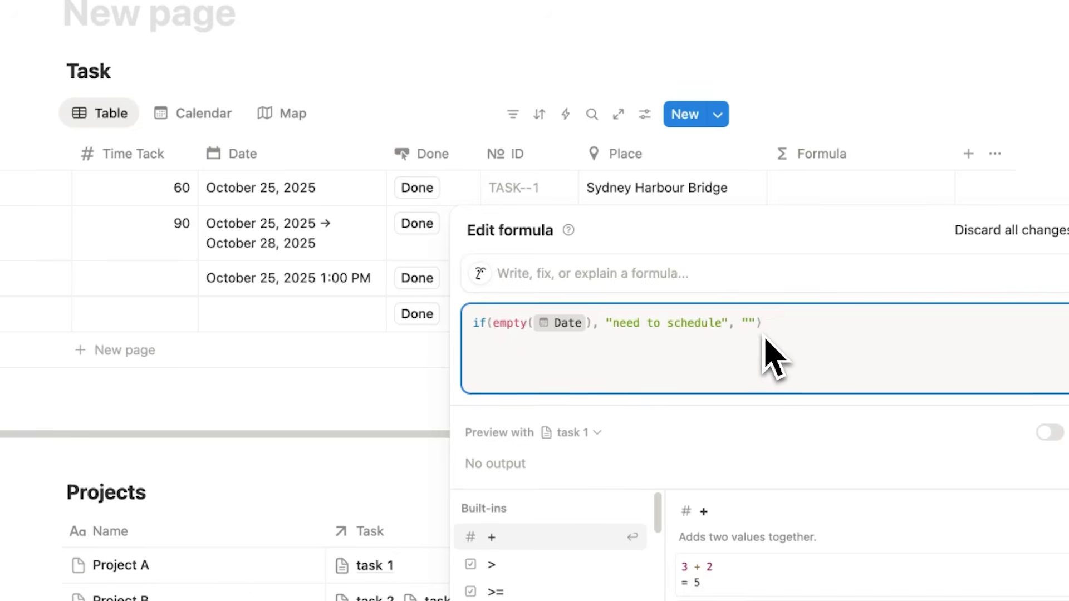
click(1039, 249)
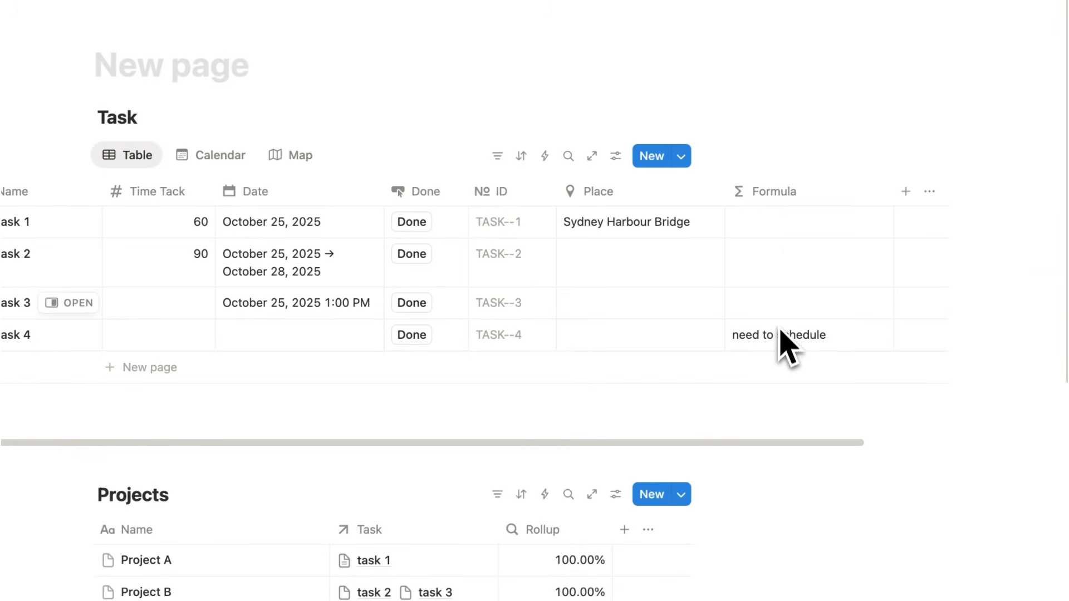
Step: Move the Formula column directly after Name and set task 4's date to October 25, 2025
drag(790, 190, 440, 191)
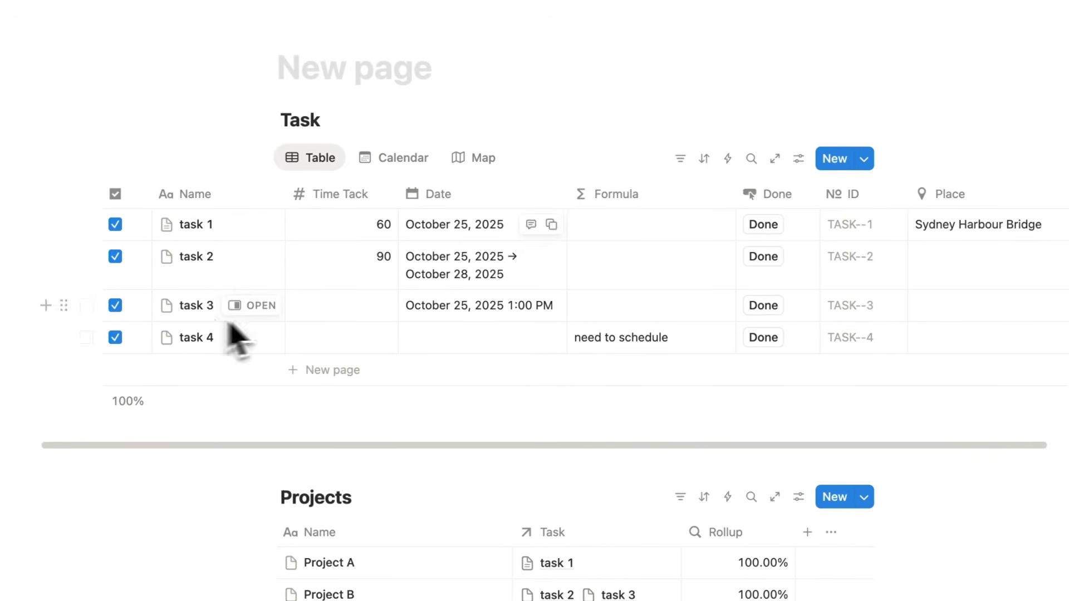
drag(613, 194, 346, 223)
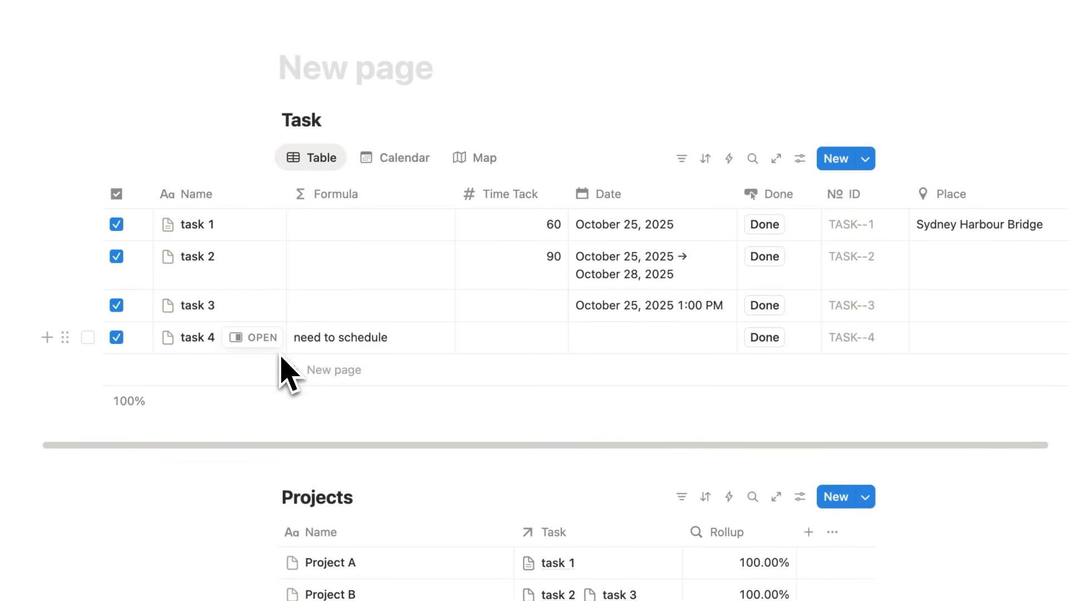
click(690, 346)
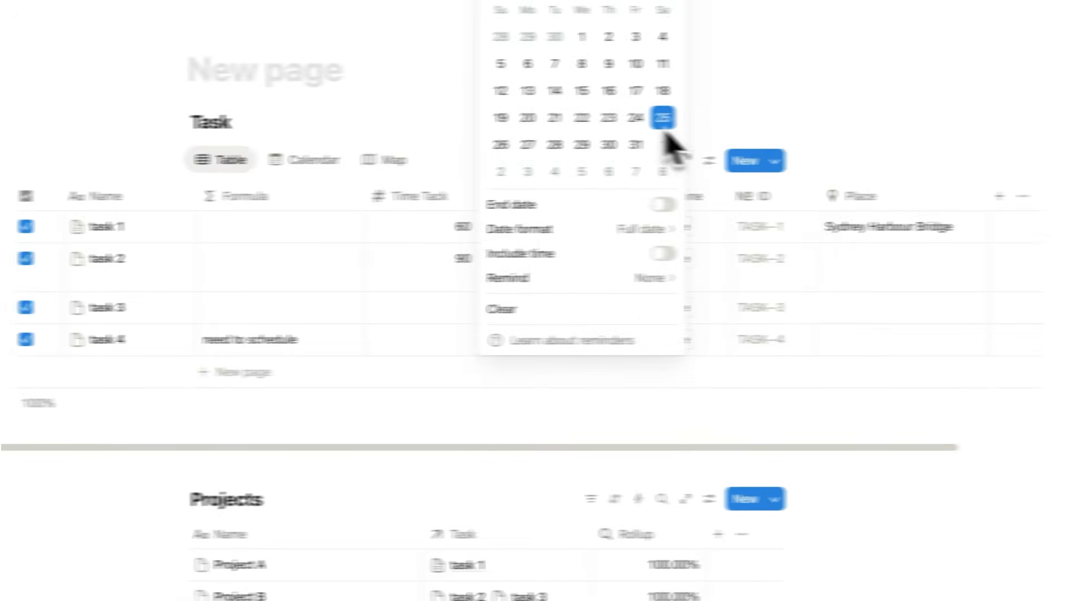
click(997, 394)
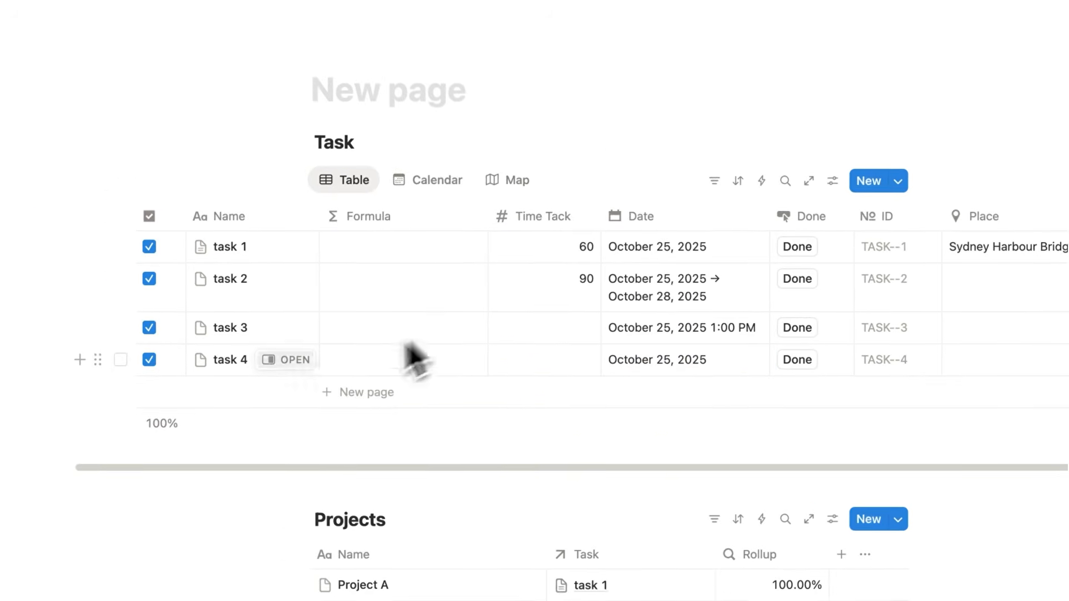